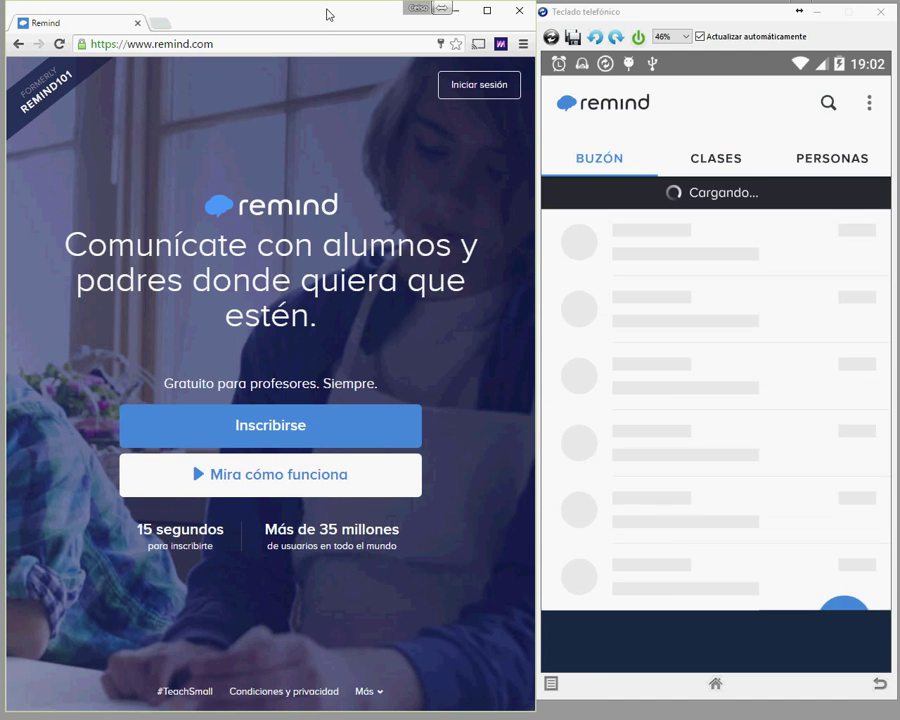
# Step: Maximize the Chrome window showing remind.com so it covers the phone emulator
pyautogui.doubleClick(326, 15)
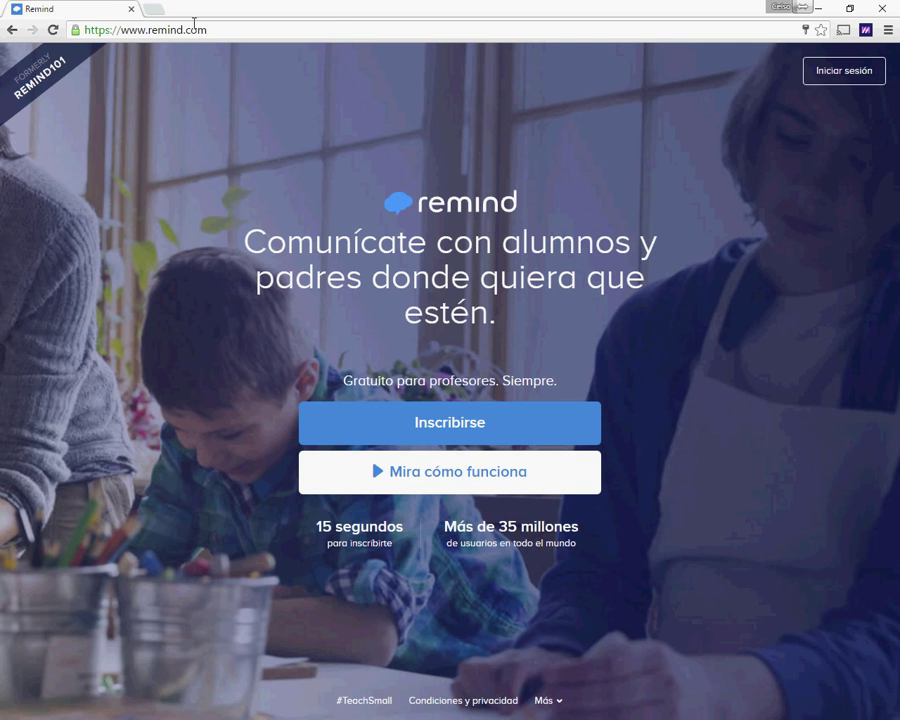
# Step: Begin a free Remind sign-up, enter the first name, last name and a password, and submit
pyautogui.click(427, 430)
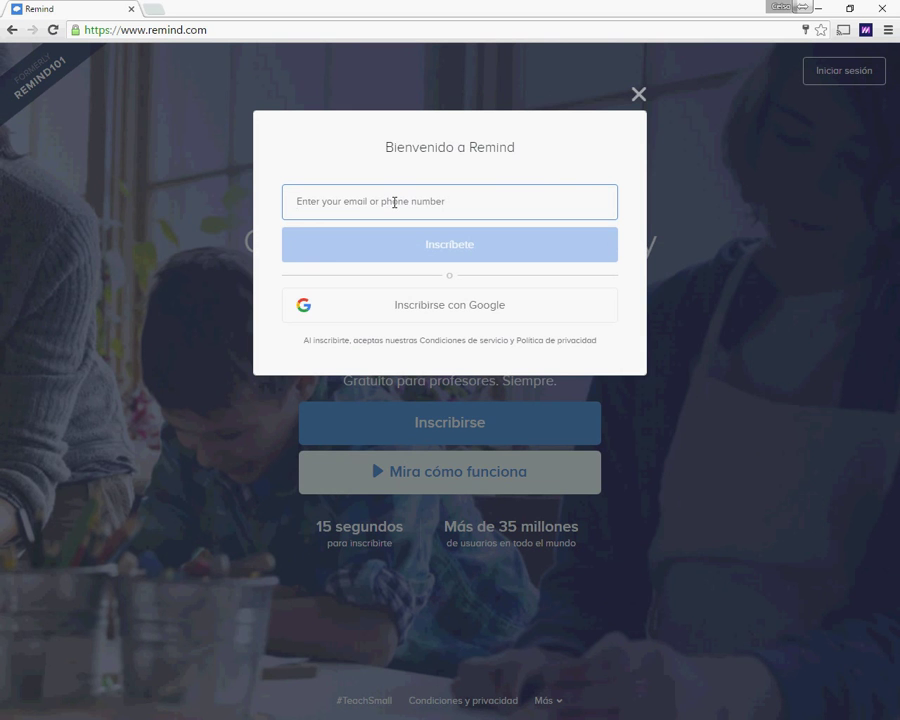
pyautogui.click(414, 186)
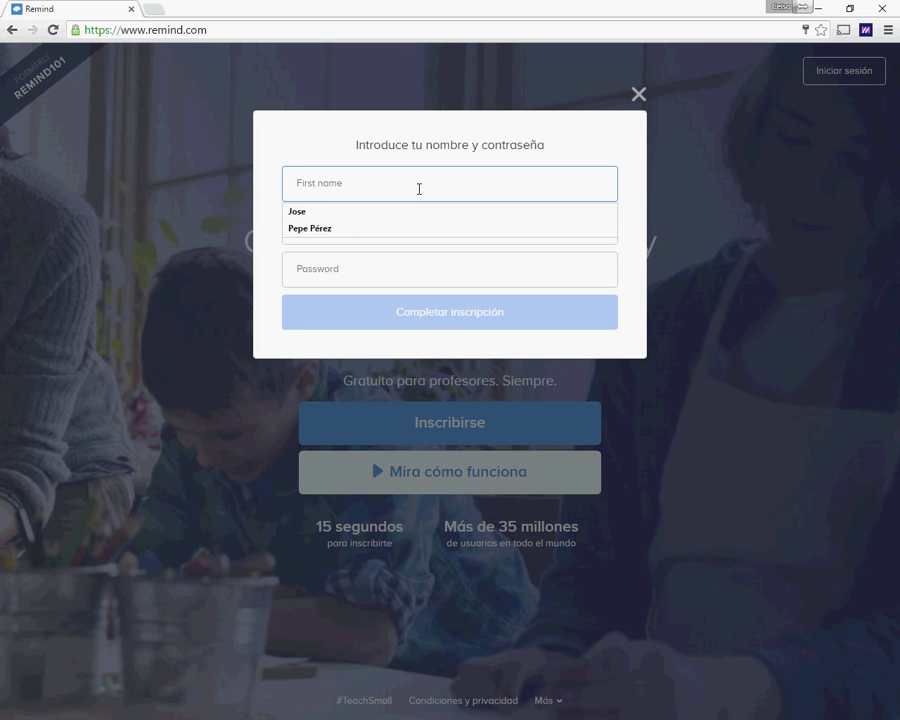
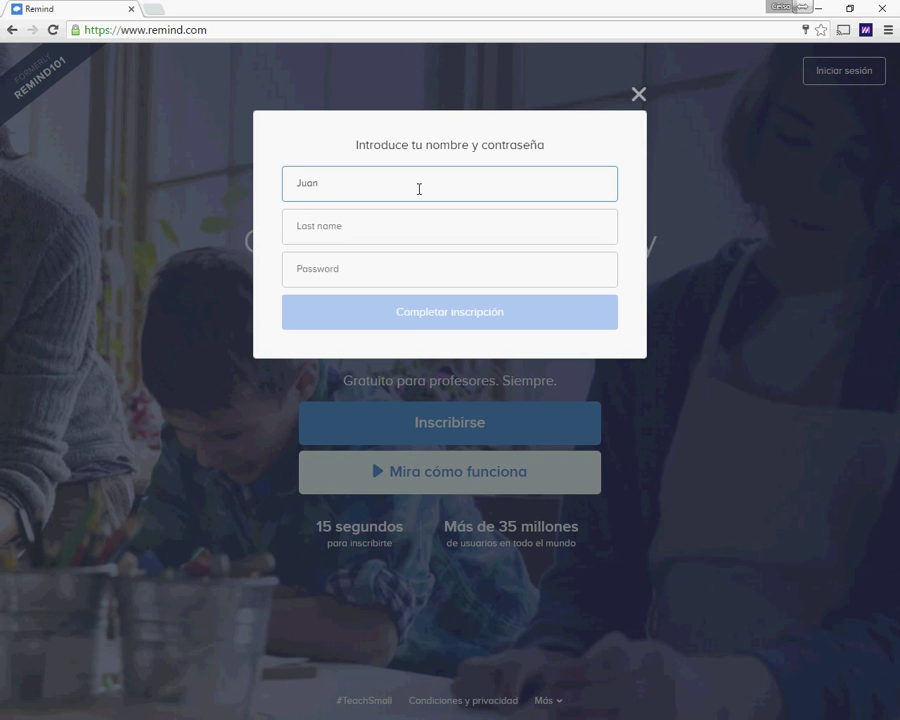
pyautogui.press('Tab')
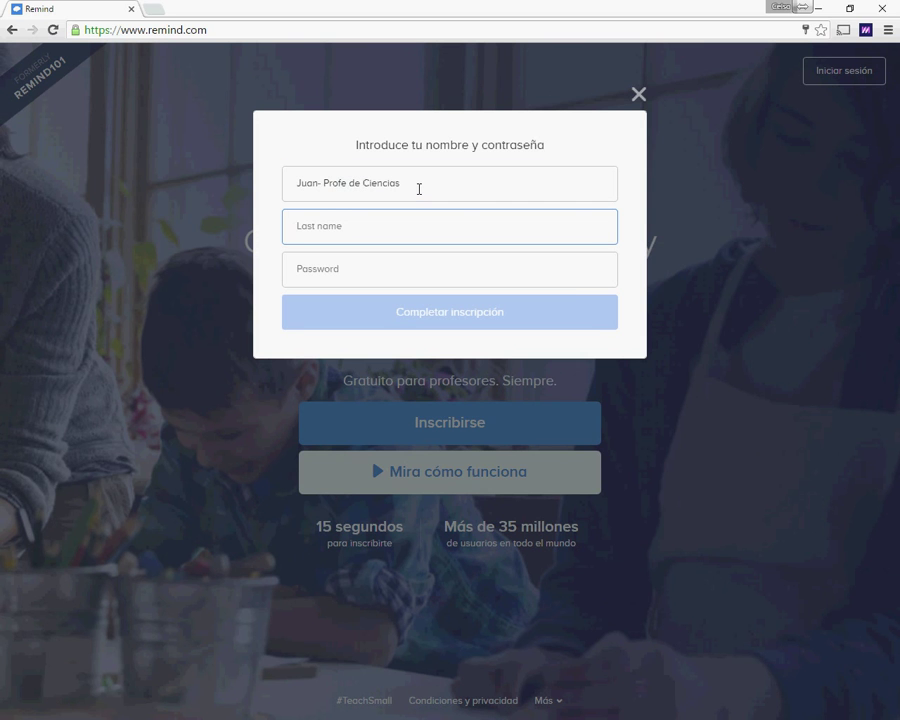
pyautogui.press('Tab')
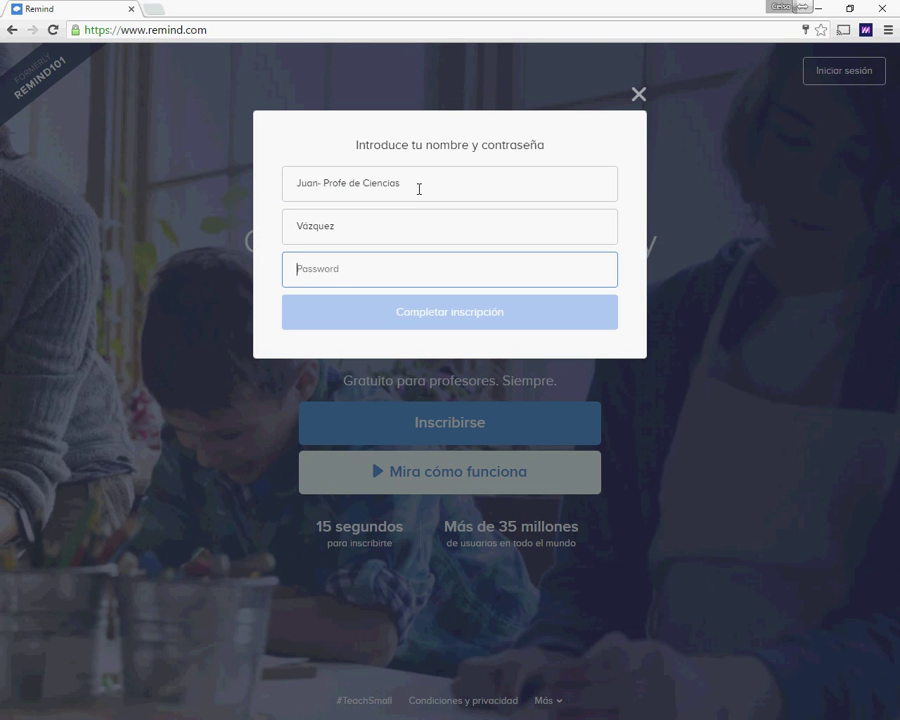
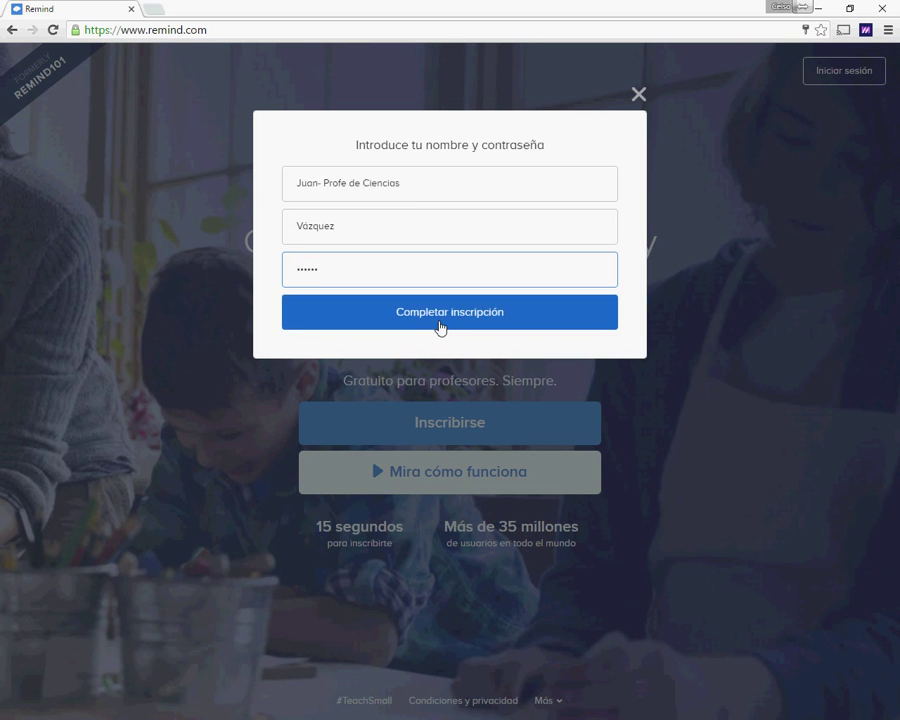
pyautogui.click(446, 315)
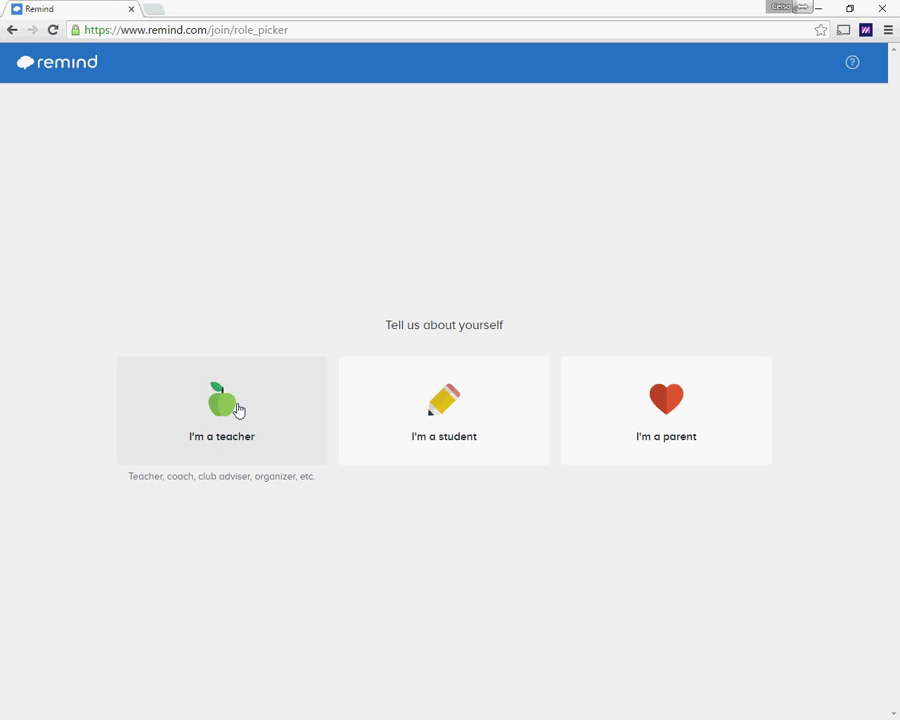
# Step: Register as a teacher with [No title] and replace the signature with the teacher's display name
pyautogui.click(237, 408)
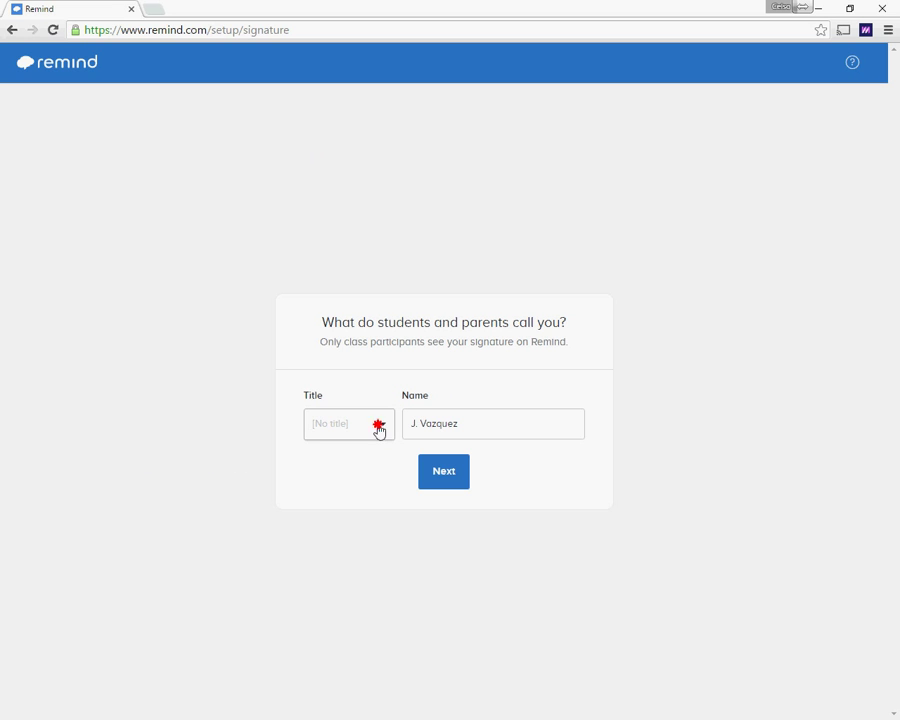
pyautogui.click(379, 428)
pyautogui.moveTo(390, 490)
pyautogui.mouseDown()
pyautogui.moveTo(392, 531)
pyautogui.moveTo(392, 486)
pyautogui.mouseUp()
pyautogui.click(430, 441)
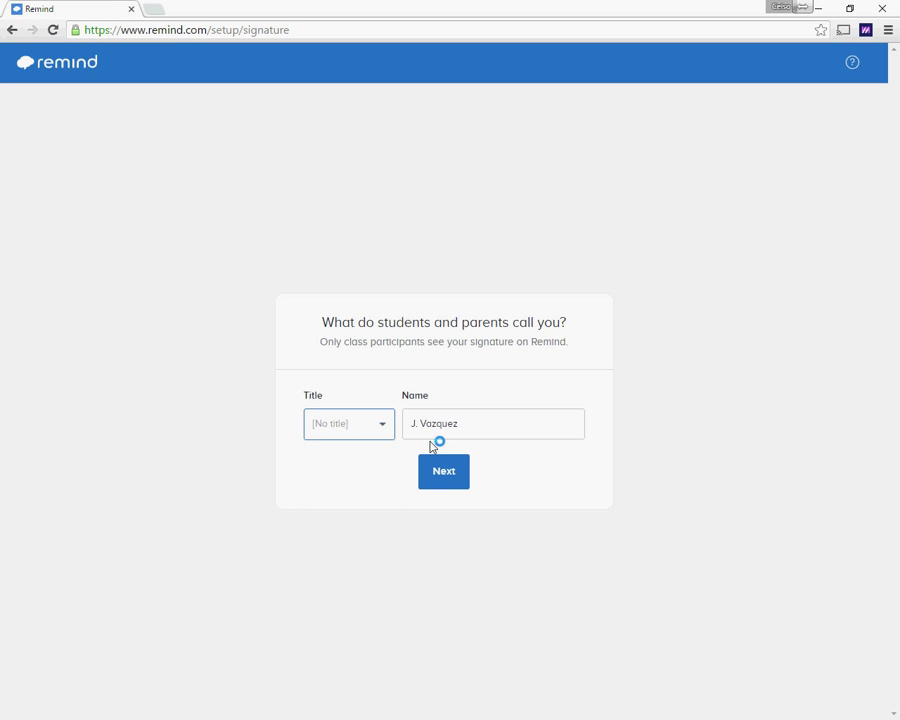
pyautogui.moveTo(460, 423); pyautogui.dragTo(355, 428)
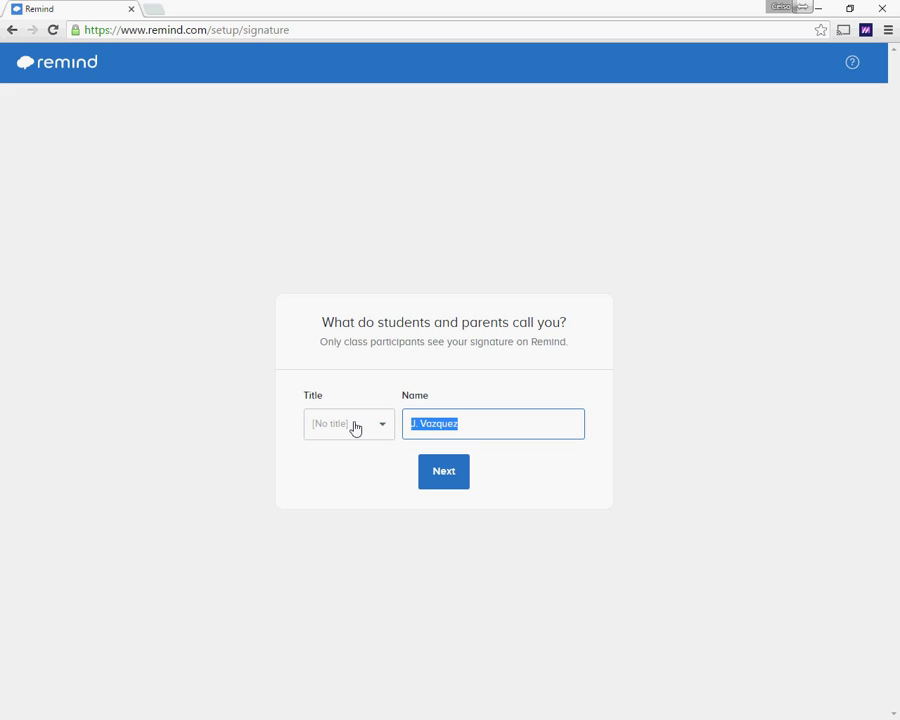
pyautogui.write('Juan-ProfeCiencias')
pyautogui.click(444, 475)
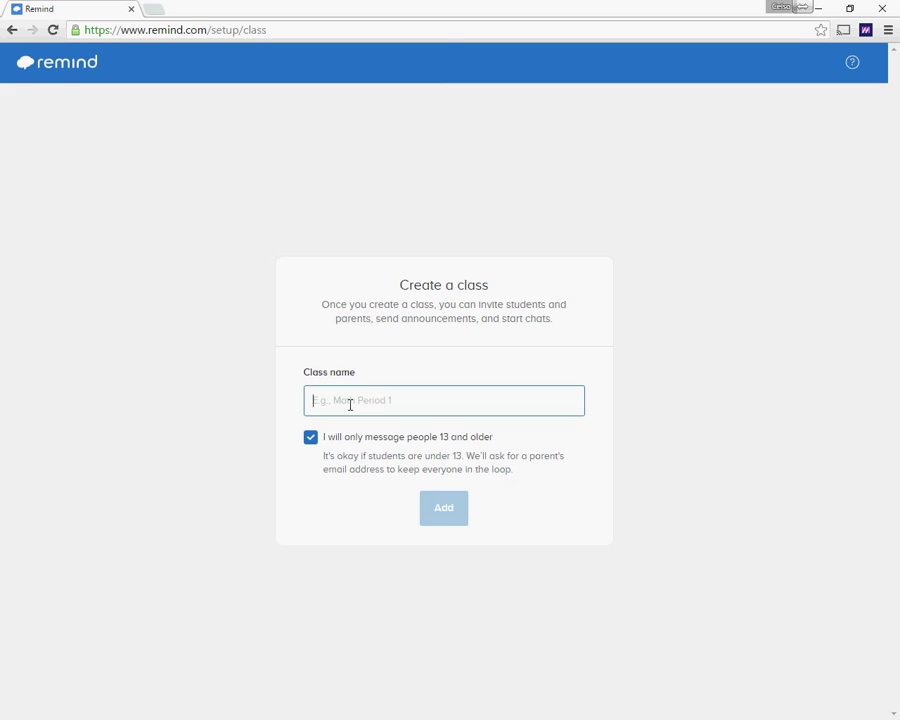
# Step: Name the new class '1ºA alumn@s', correcting the typed text, and add it
pyautogui.write('1')
pyautogui.write('aalumnos')
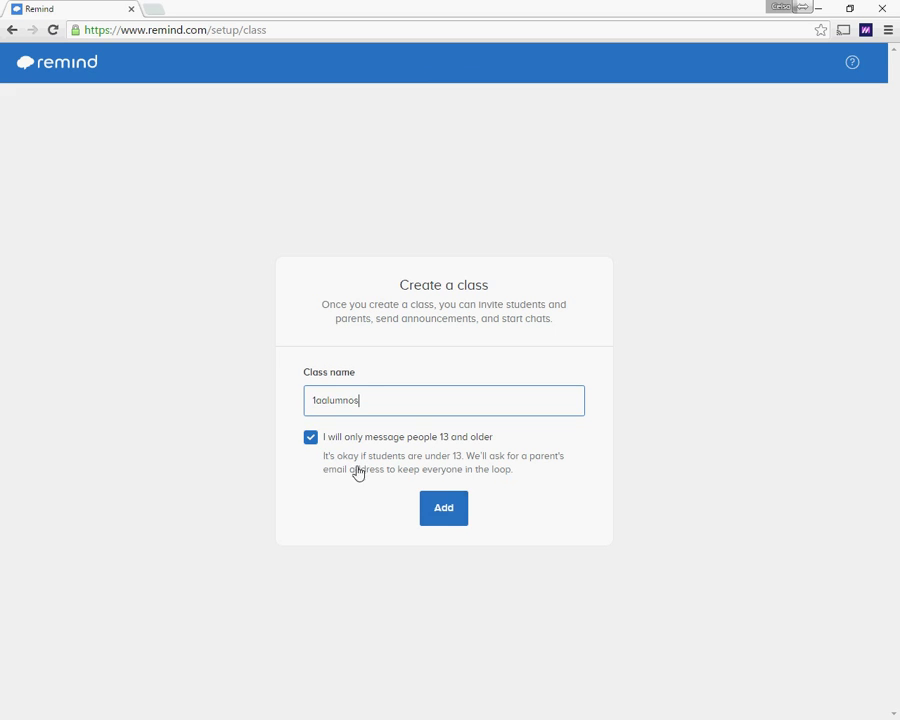
pyautogui.click(318, 402)
pyautogui.write('ºA')
pyautogui.press('BackSpace')
pyautogui.click(358, 401)
pyautogui.write('@')
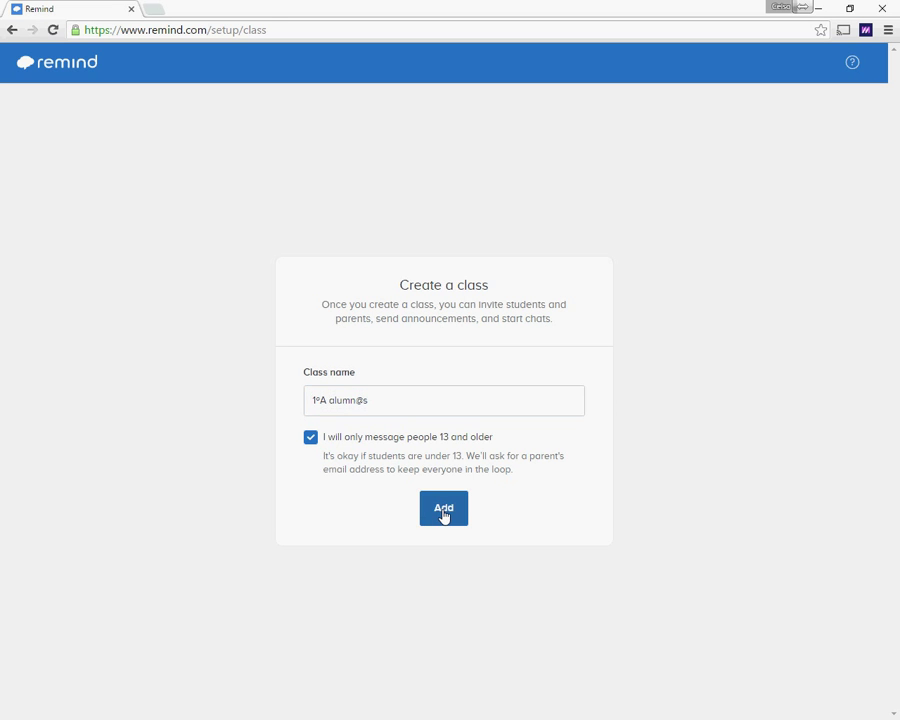
pyautogui.click(443, 512)
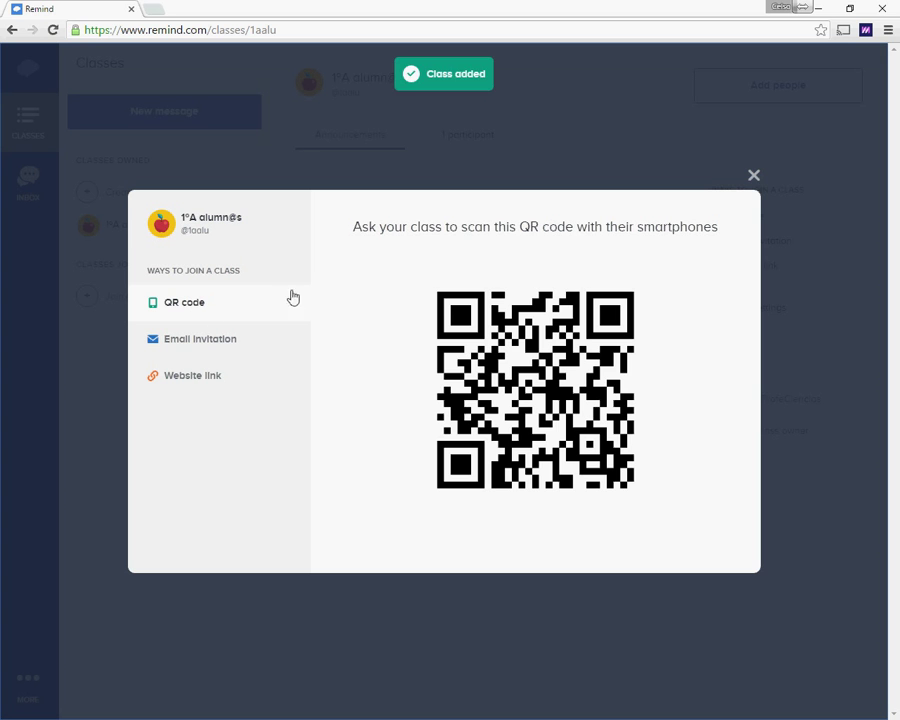
pyautogui.tripleClick(209, 239)
pyautogui.moveTo(213, 236); pyautogui.dragTo(183, 231)
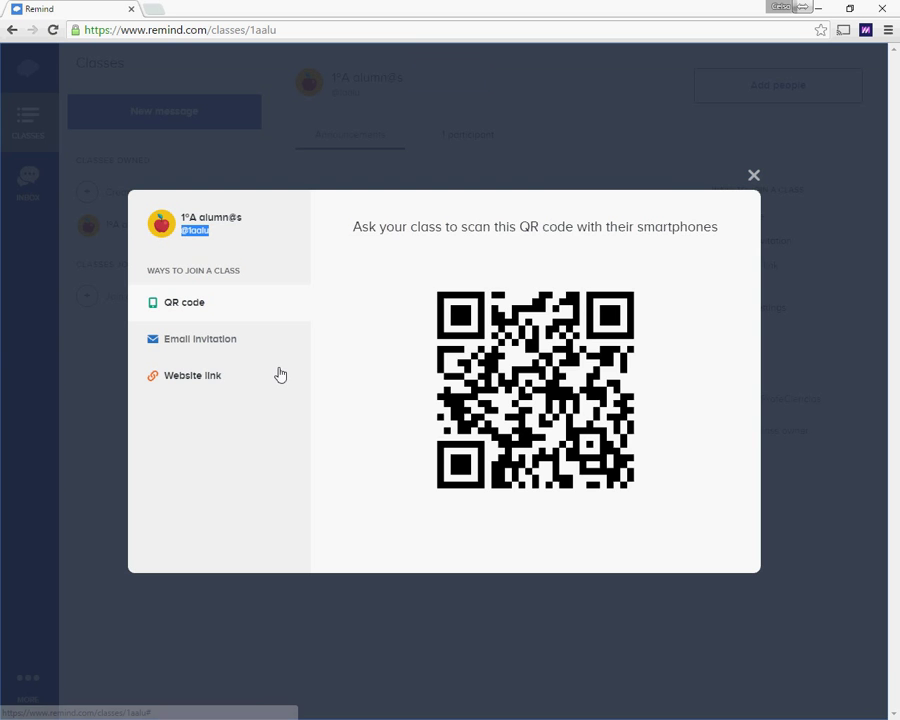
pyautogui.hotkey('ctrl', '+')
pyautogui.hotkey('ctrl', '+')
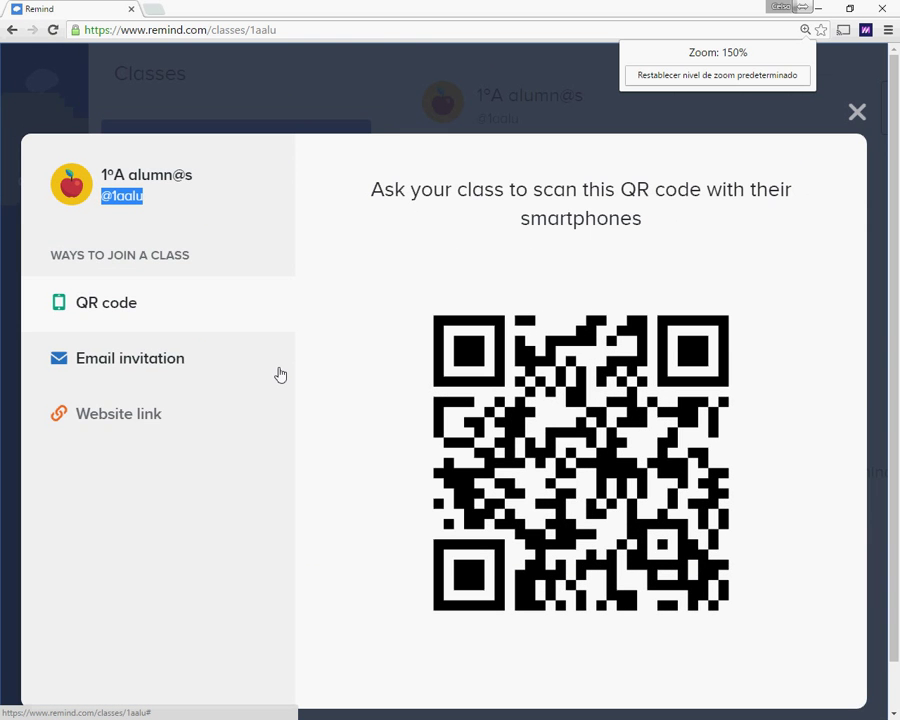
pyautogui.hotkey('ctrl', '+')
pyautogui.hotkey('ctrl', '+')
pyautogui.hotkey('ctrl', '+')
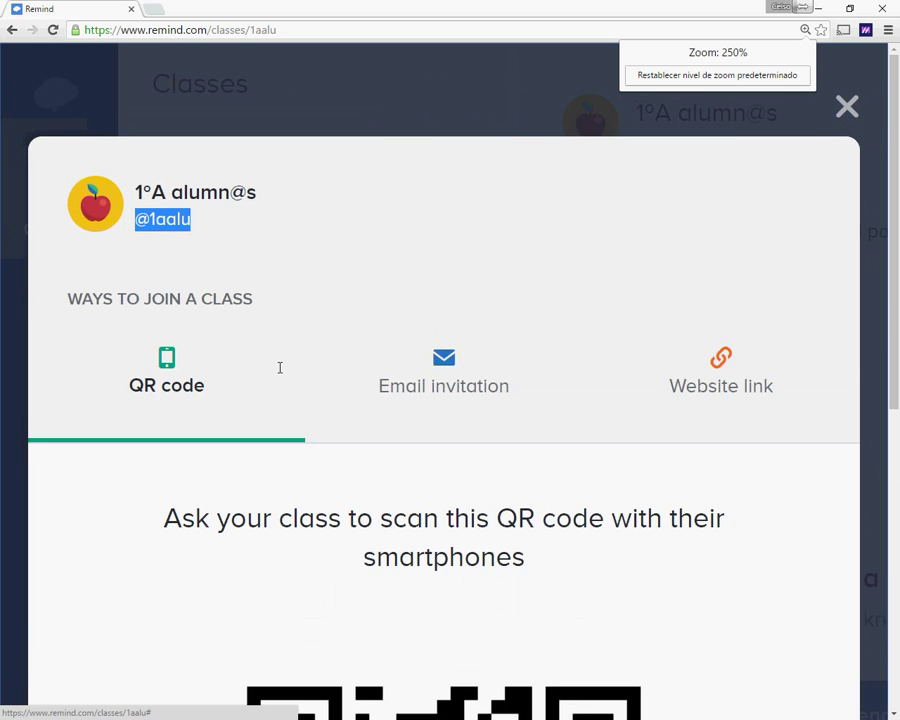
pyautogui.click(219, 259)
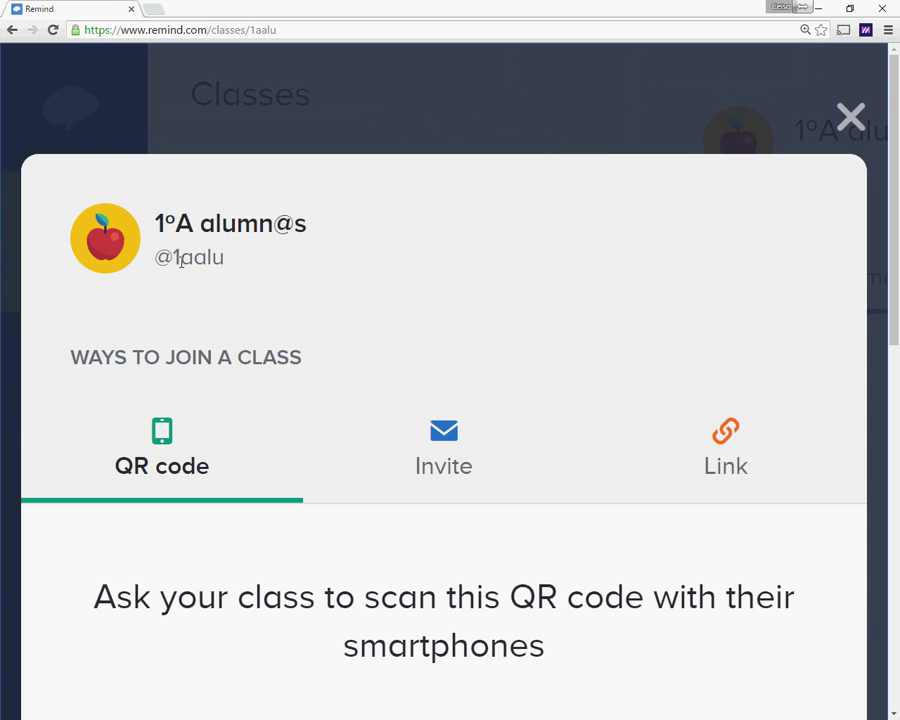
pyautogui.hotkey('ctrl', '-')
pyautogui.hotkey('ctrl', '-')
pyautogui.hotkey('ctrl', '-')
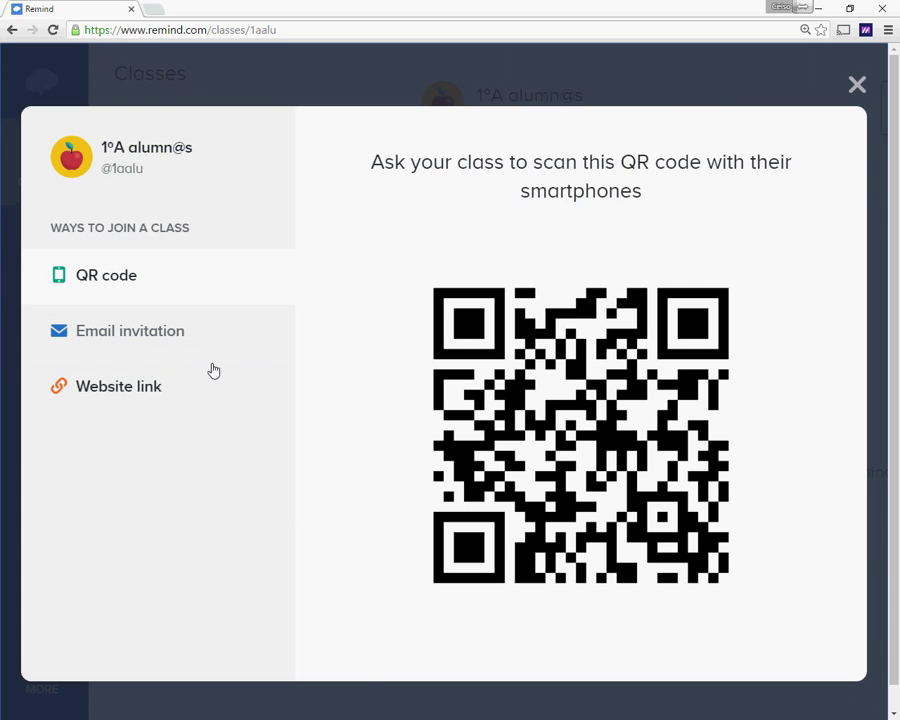
# Step: Review the email invitation form for inviting people to 1ºA alumn@s
pyautogui.click(120, 332)
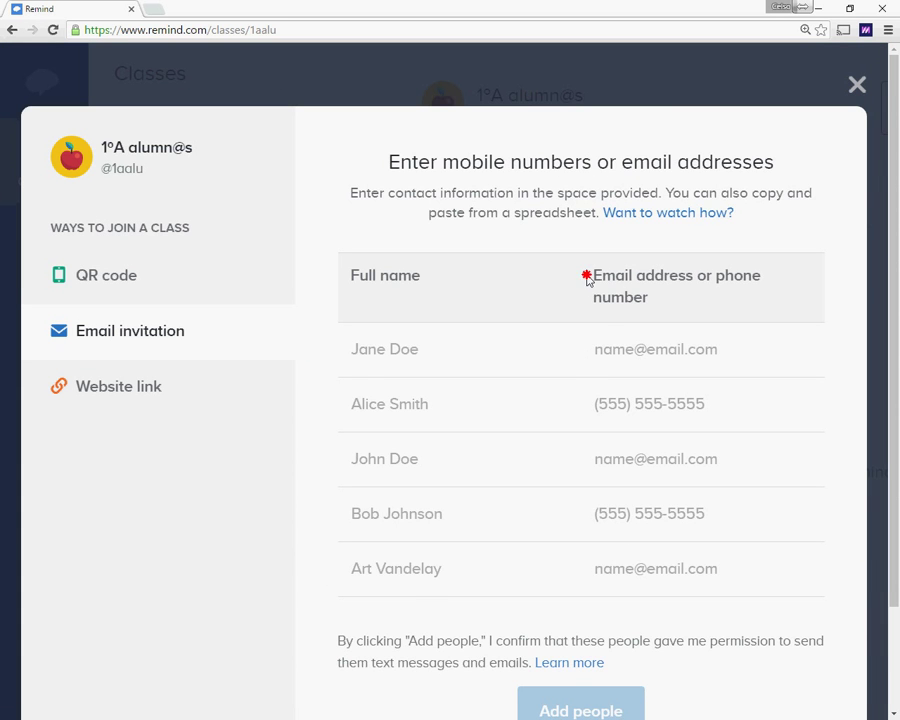
pyautogui.scroll(-1, 603, 314)
pyautogui.scroll(1, 603, 314)
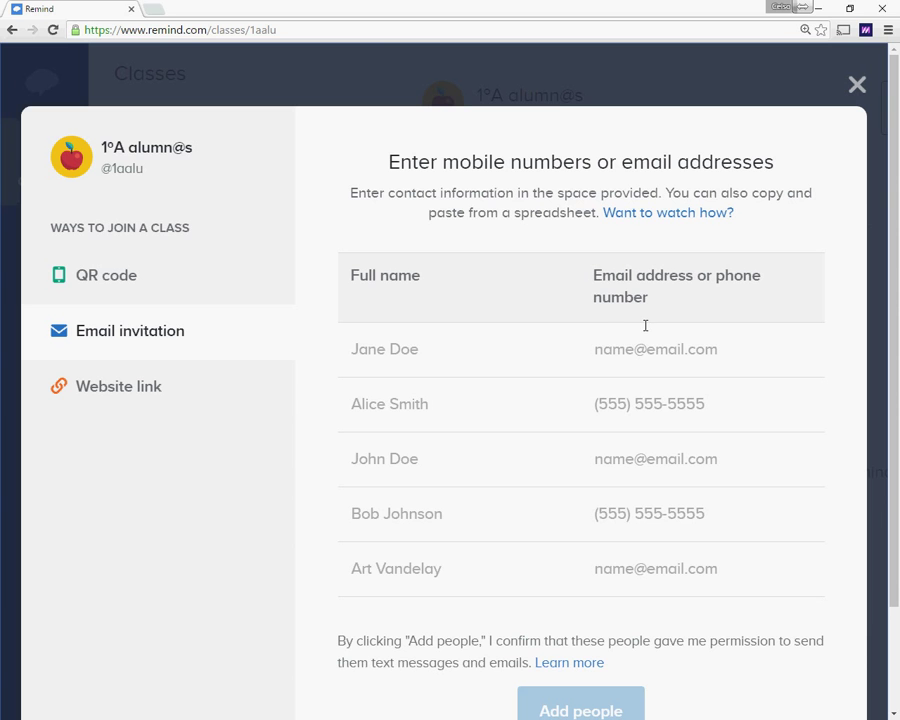
pyautogui.click(618, 349)
pyautogui.scroll(-1, 621, 502)
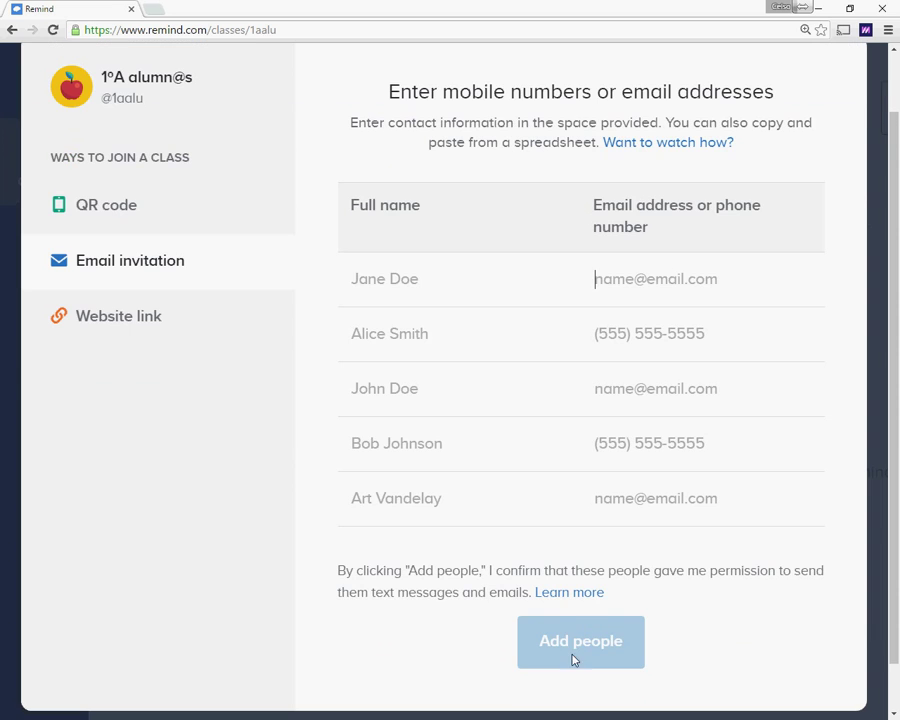
# Step: View the class's shareable website link, then close the join options
pyautogui.click(116, 322)
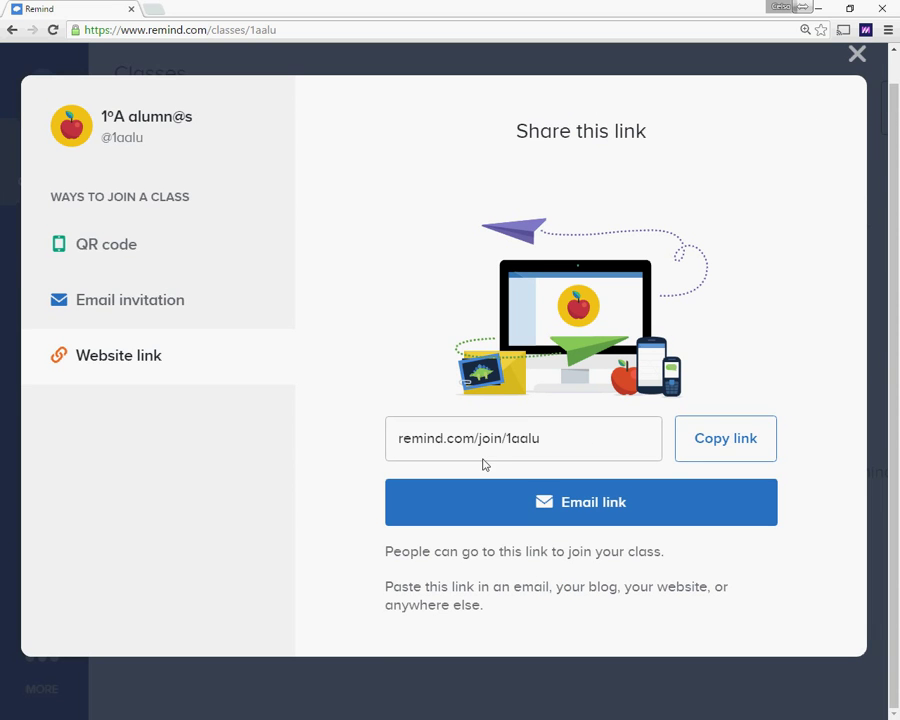
pyautogui.moveTo(147, 139); pyautogui.dragTo(97, 137)
pyautogui.click(96, 149)
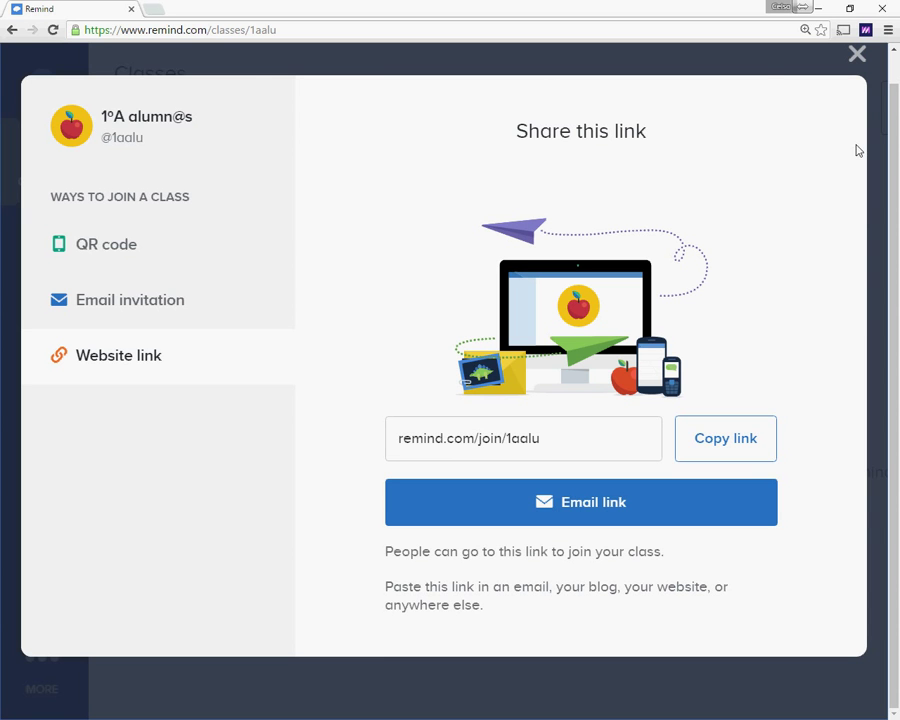
pyautogui.click(857, 54)
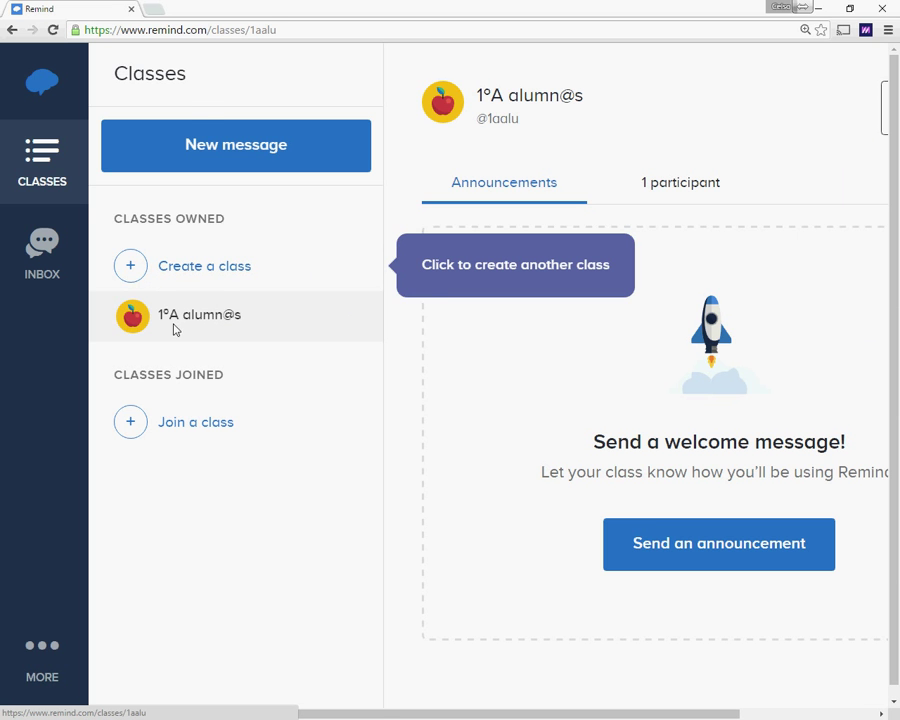
pyautogui.click(131, 270)
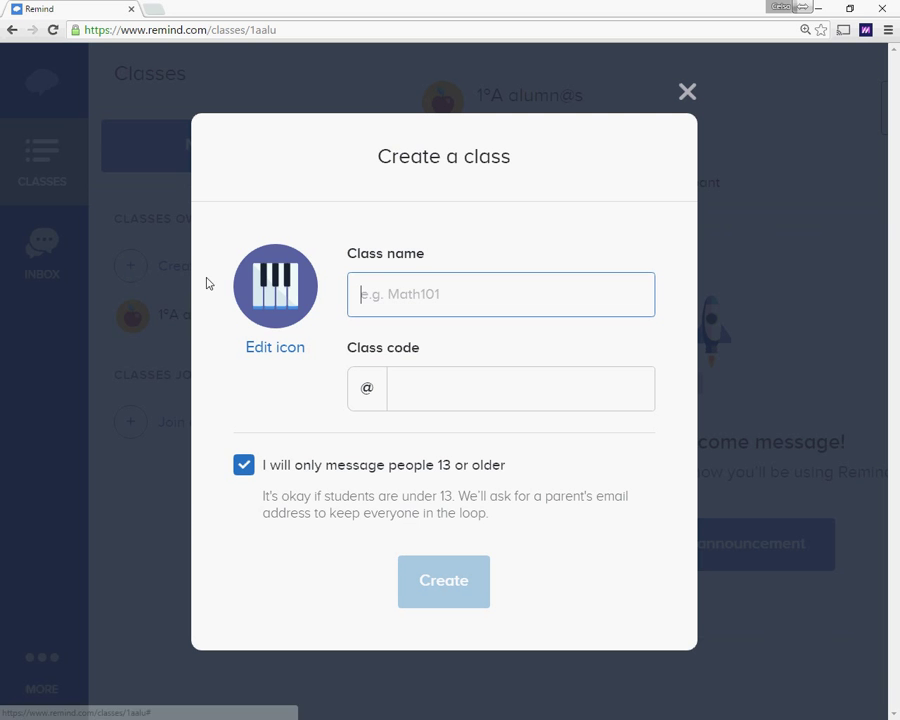
pyautogui.write('1º')
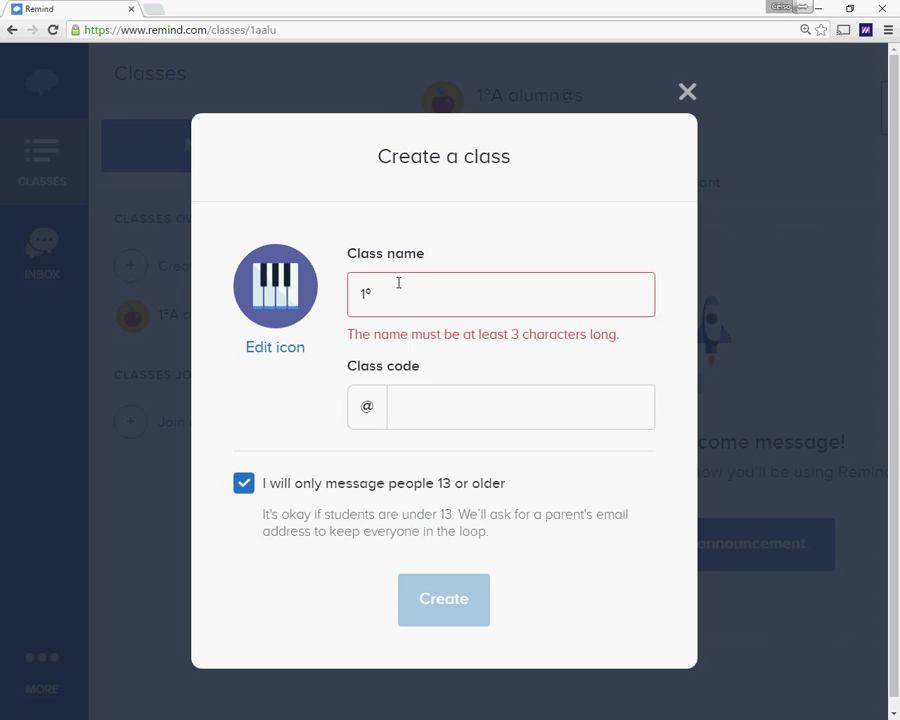
pyautogui.write('A ')
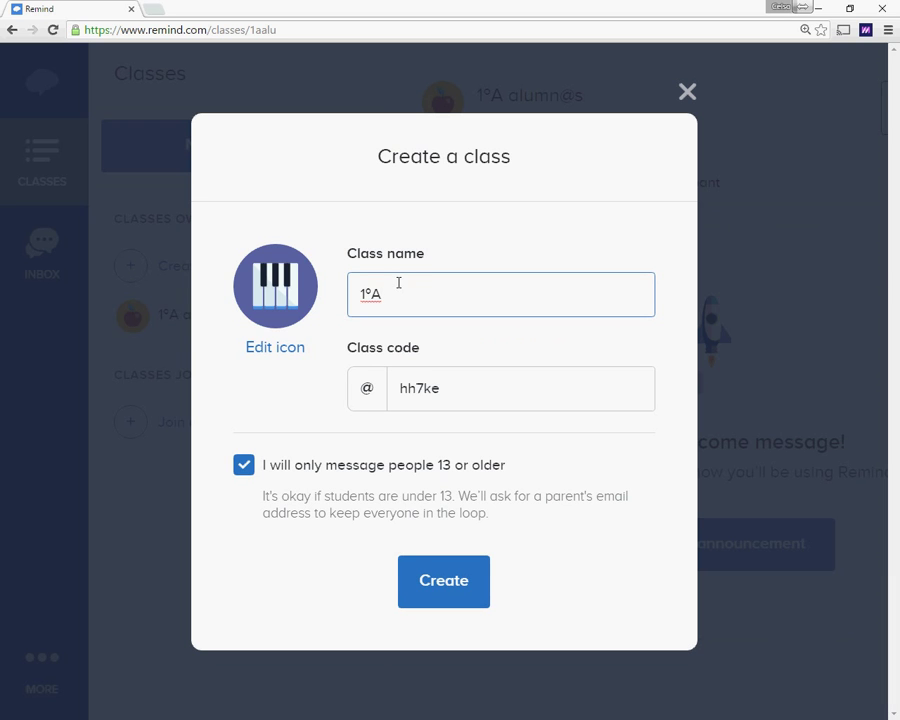
pyautogui.write('Madres y Padres')
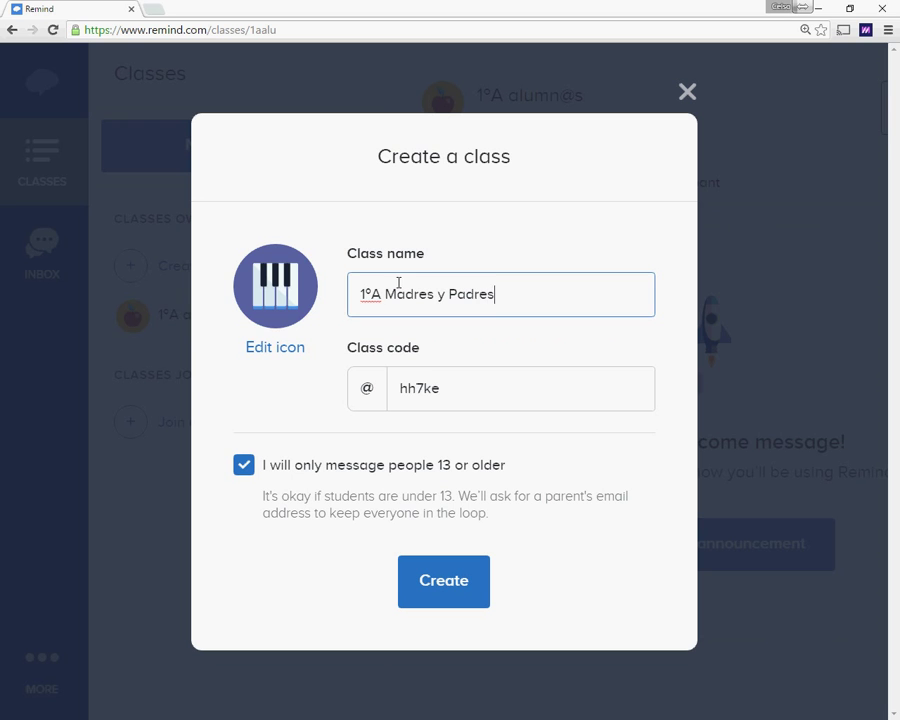
pyautogui.click(436, 388)
pyautogui.doubleClick(597, 399)
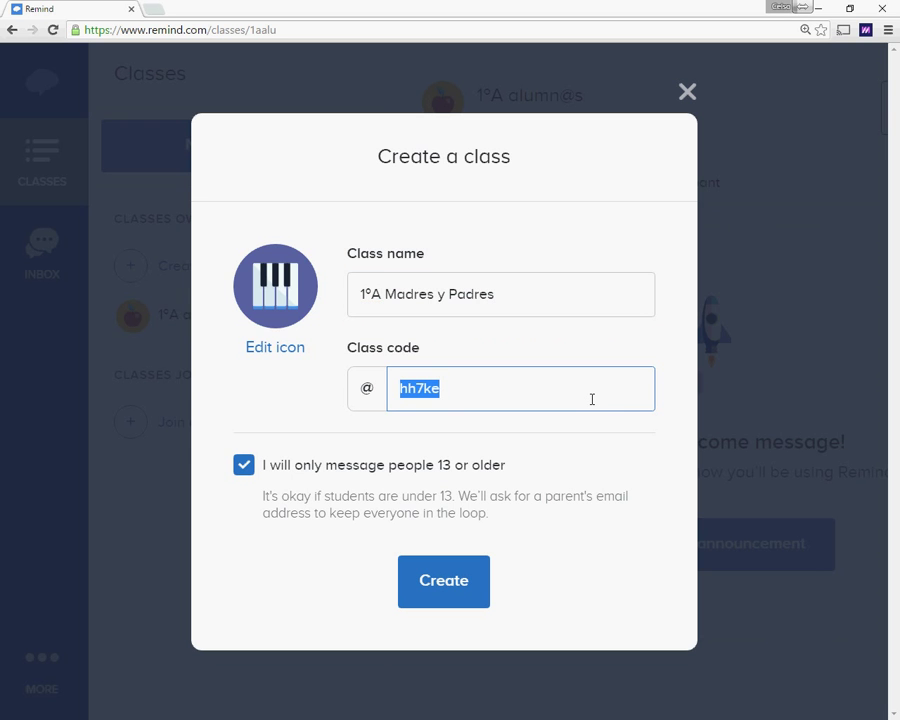
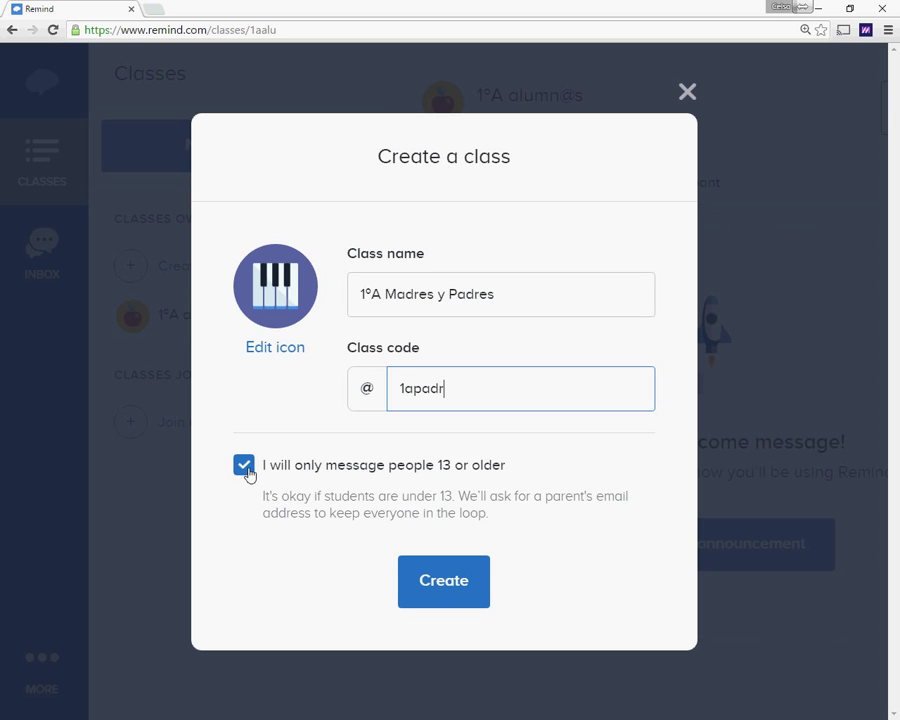
# Step: Keep messaging limited to people 13 or older and create the class
pyautogui.click(246, 470)
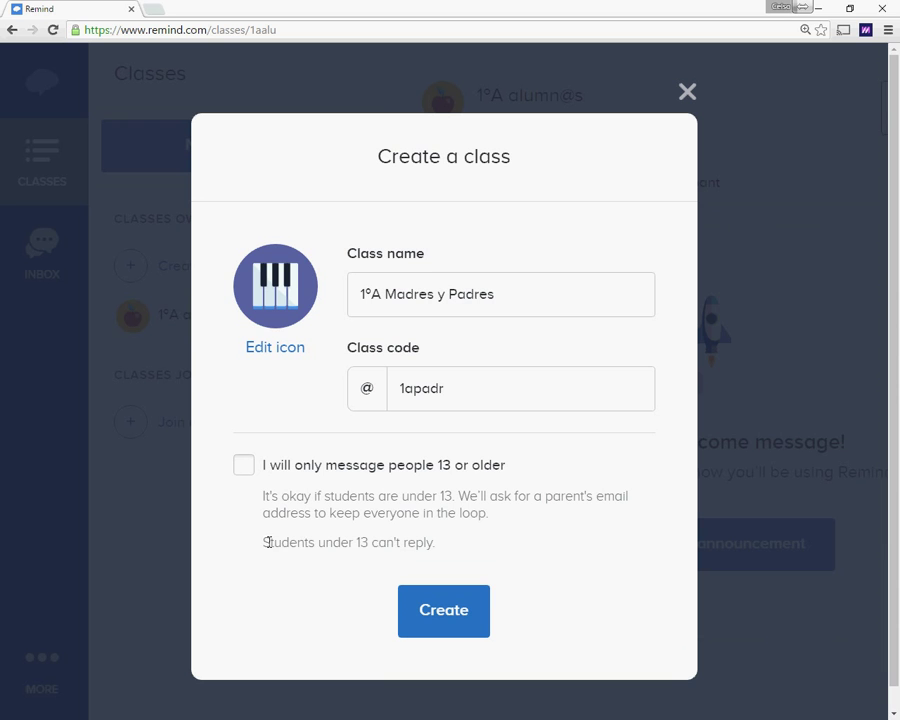
pyautogui.moveTo(264, 542); pyautogui.dragTo(386, 542)
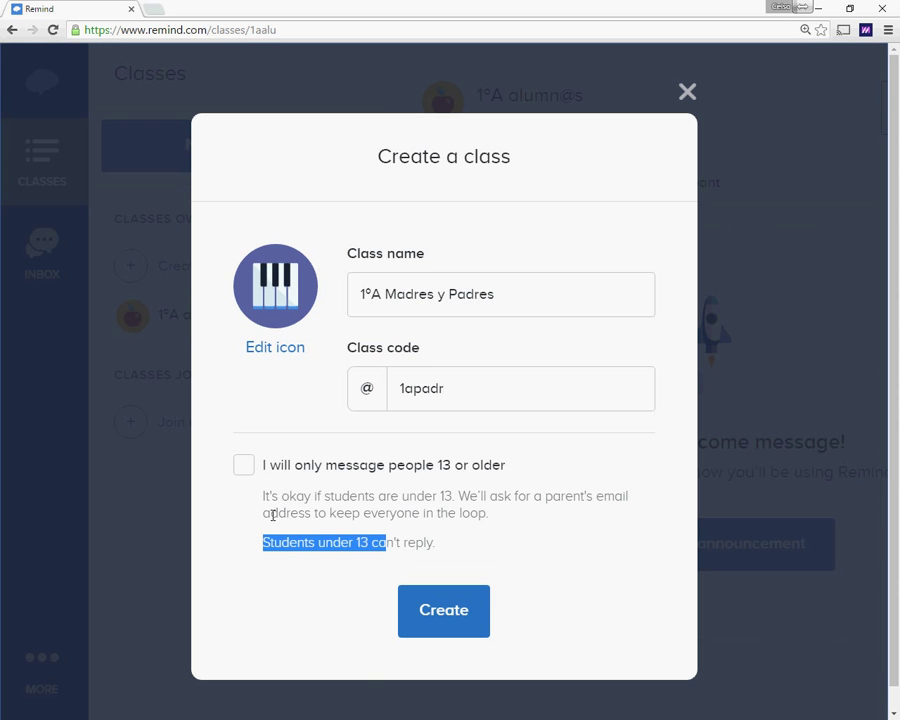
pyautogui.click(246, 469)
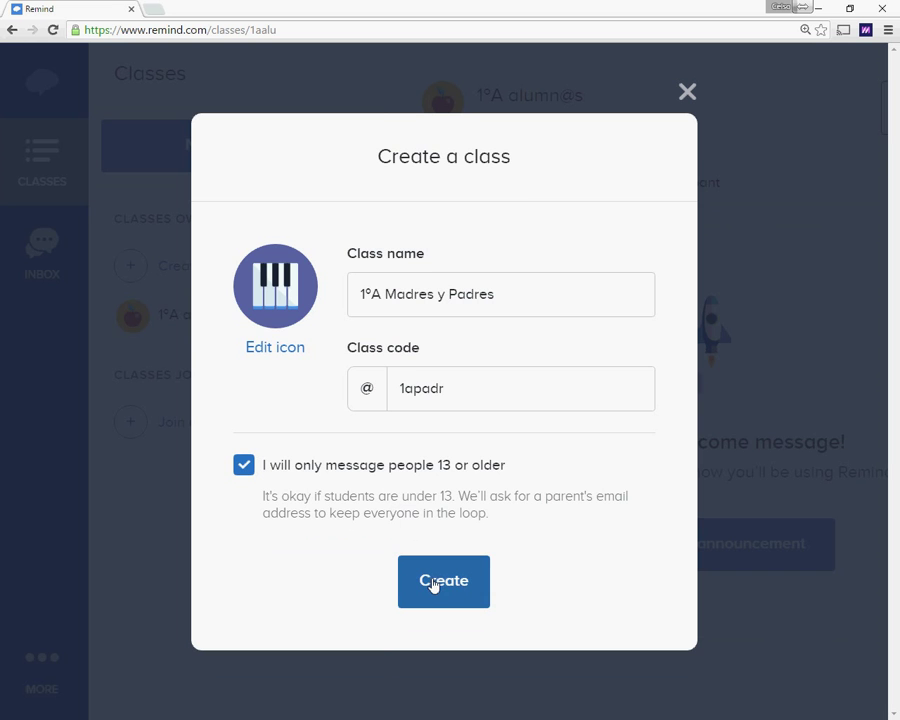
pyautogui.click(450, 577)
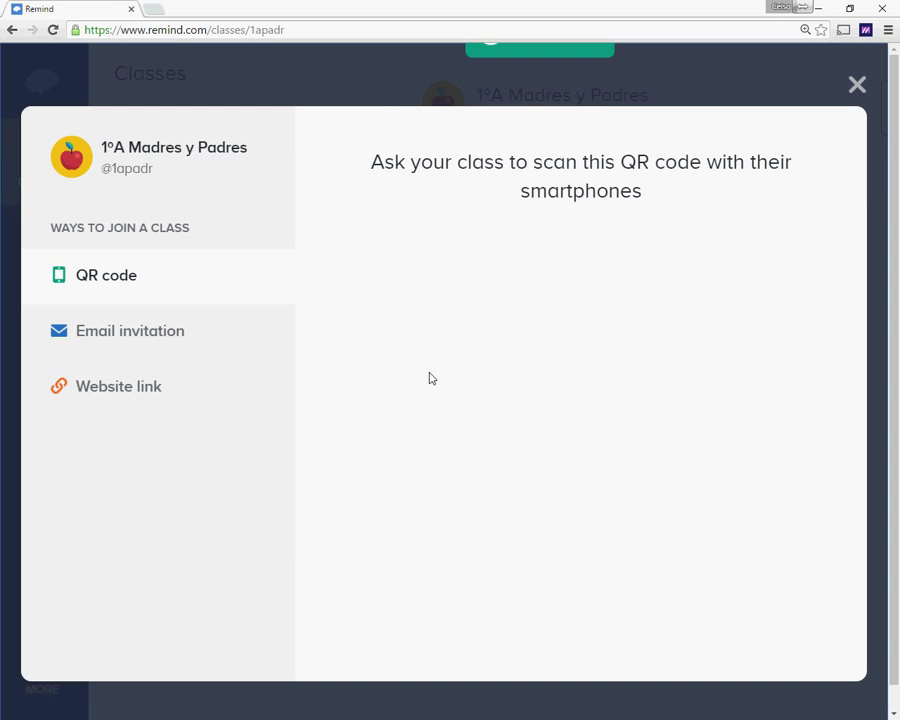
pyautogui.click(857, 84)
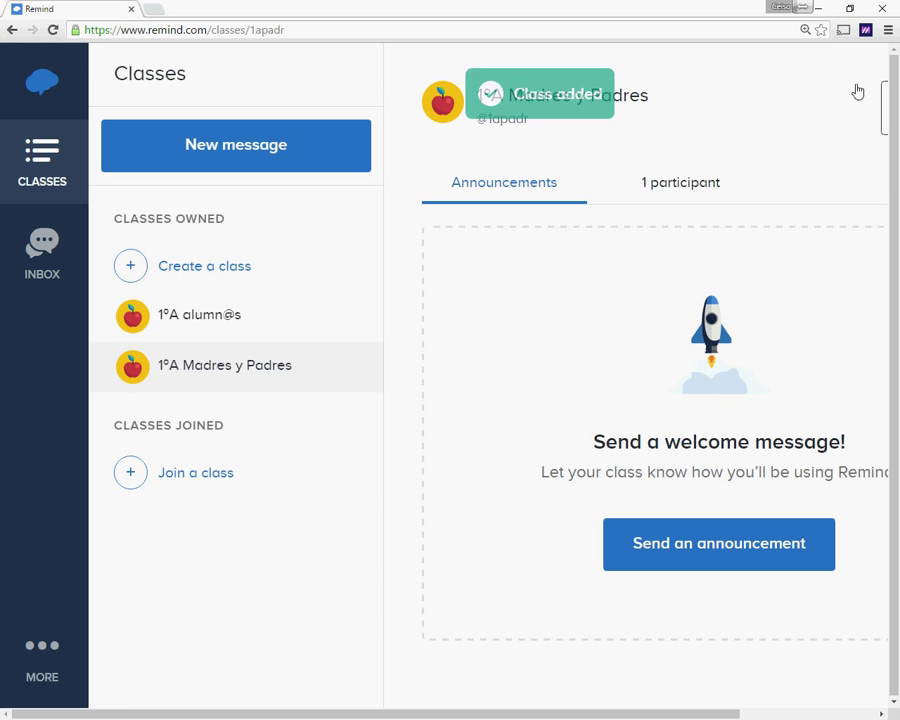
# Step: Switch between the 1ºA alumn@s and 1ºA Madres y Padres class pages
pyautogui.click(192, 322)
pyautogui.click(195, 370)
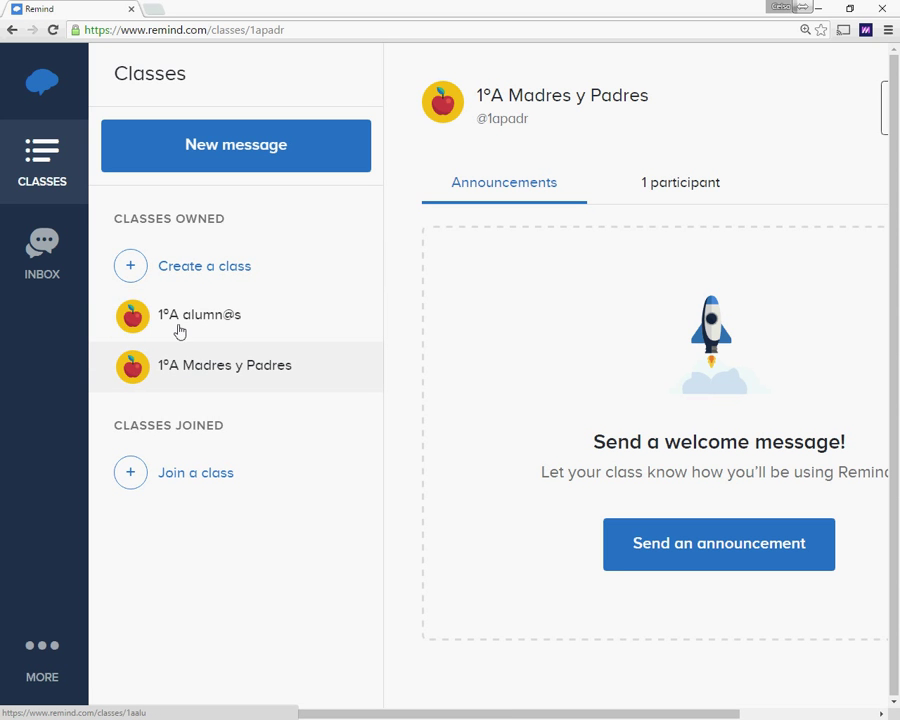
pyautogui.click(206, 318)
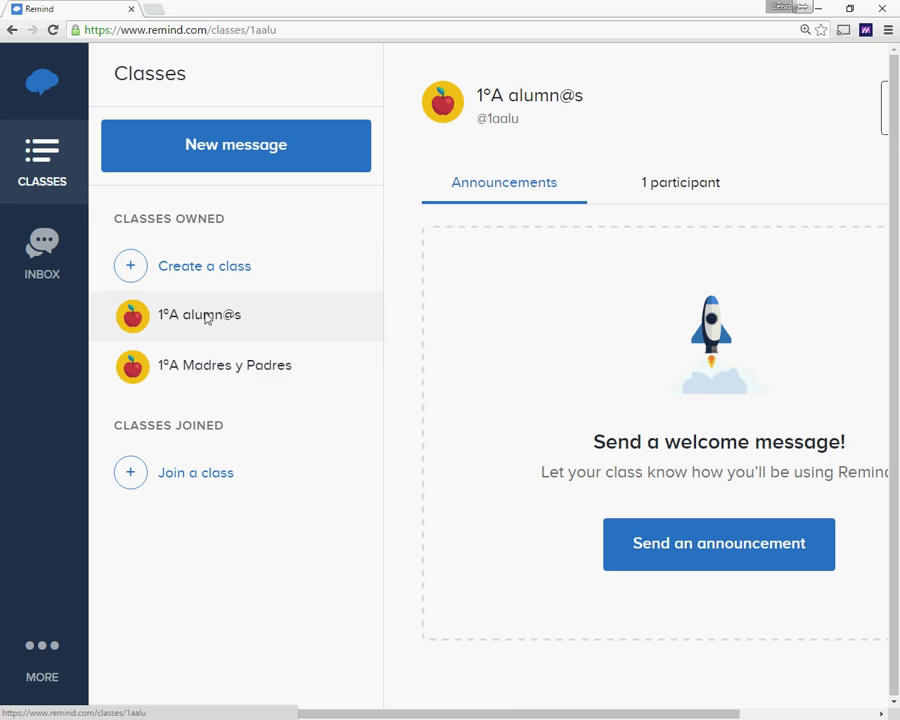
pyautogui.click(172, 366)
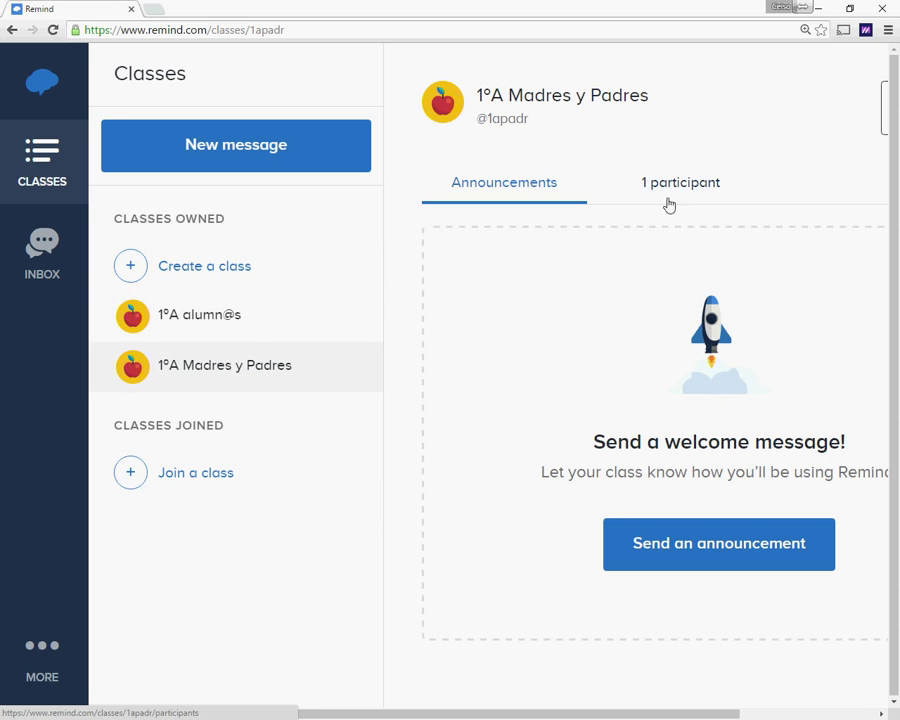
# Step: Zoom the page out, glance at the participants, and reopen 1ºA alumn@s
pyautogui.hotkey('ctrl', '-')
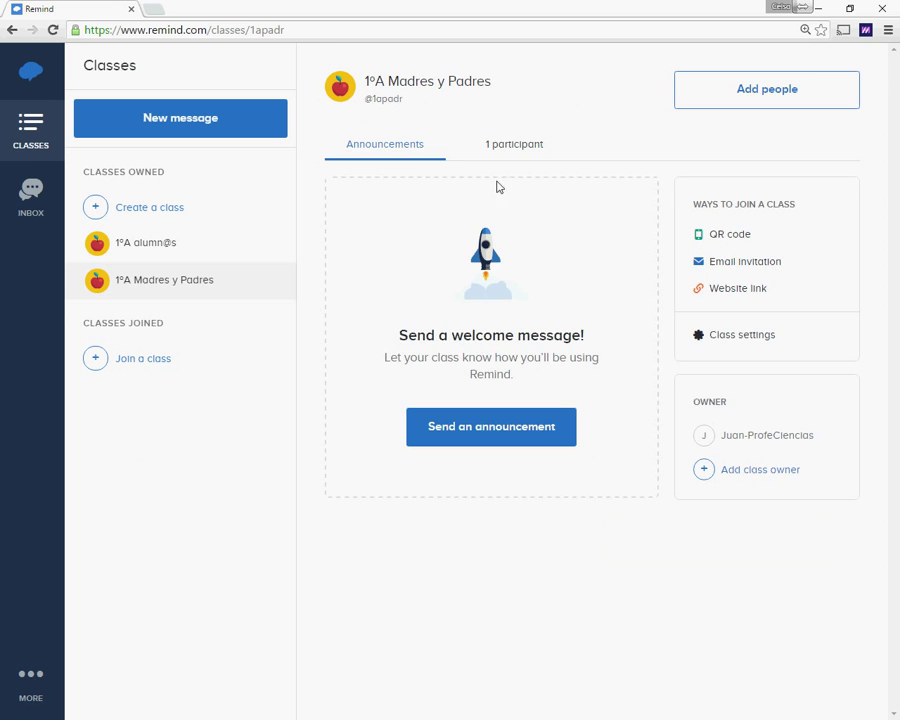
pyautogui.click(503, 147)
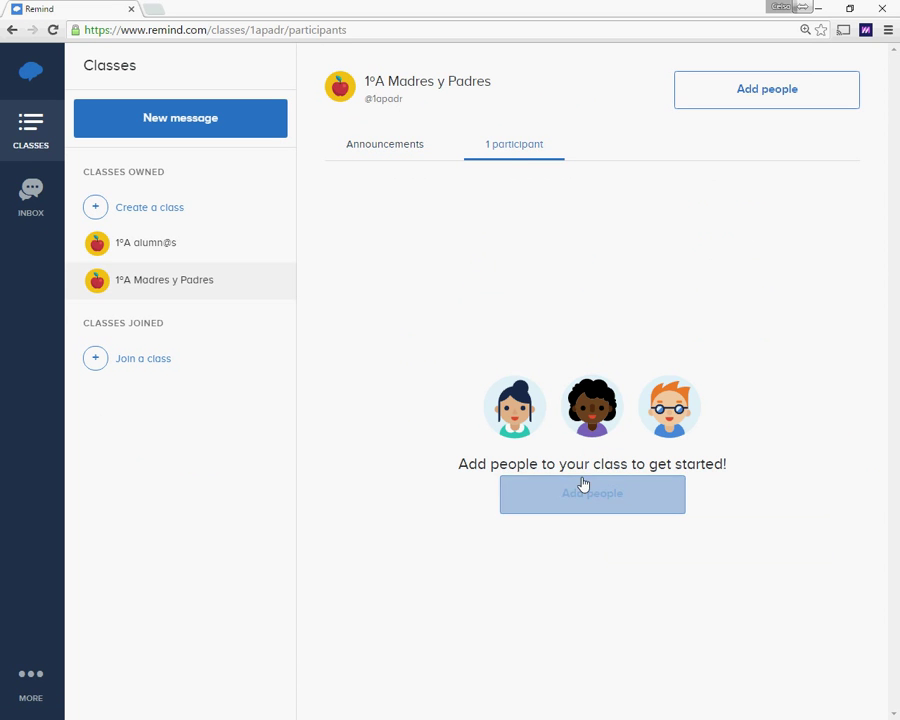
pyautogui.click(383, 153)
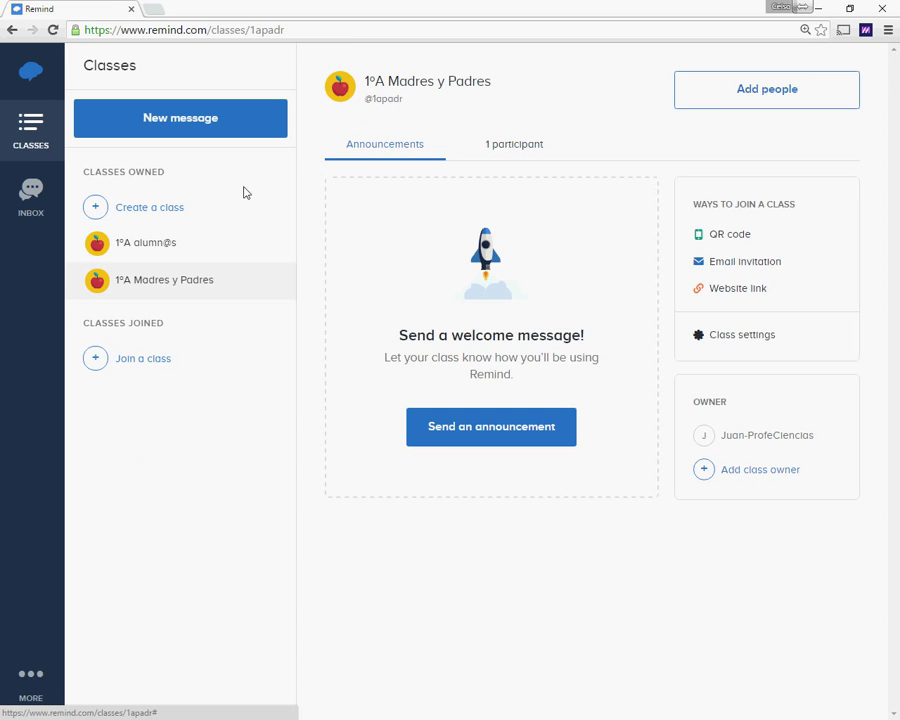
pyautogui.click(127, 249)
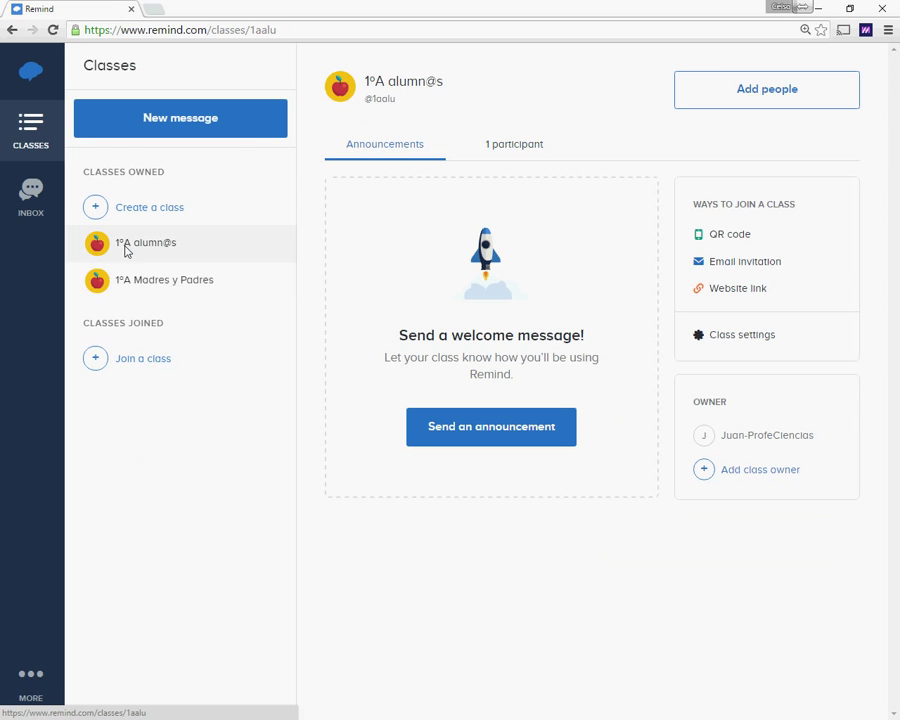
# Step: Change the 1ºA alumn@s class icon to the paint palette and check the class owners
pyautogui.click(341, 86)
pyautogui.click(328, 287)
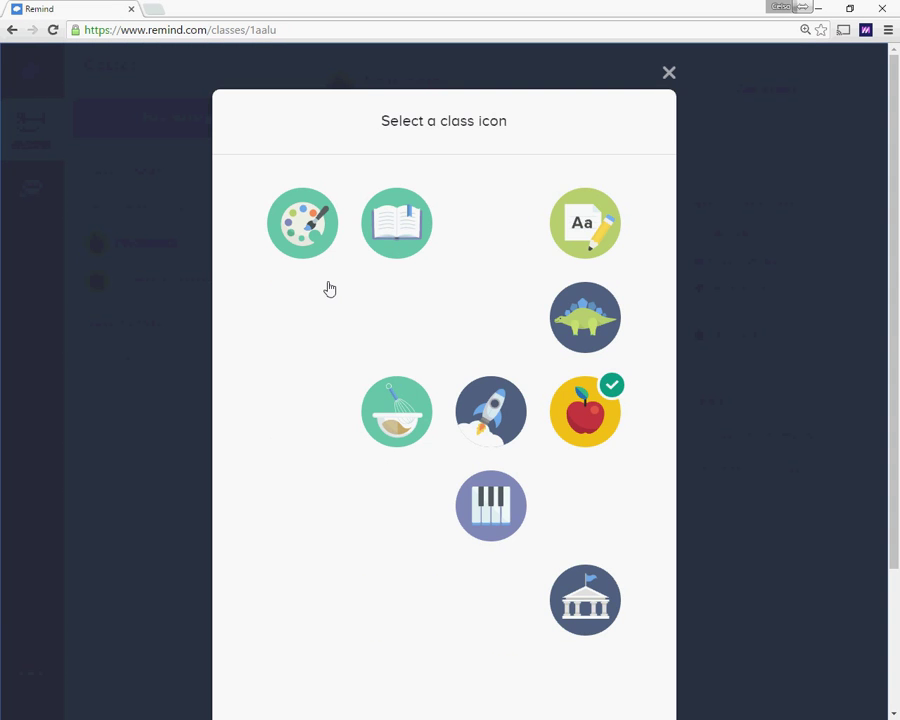
pyautogui.click(302, 220)
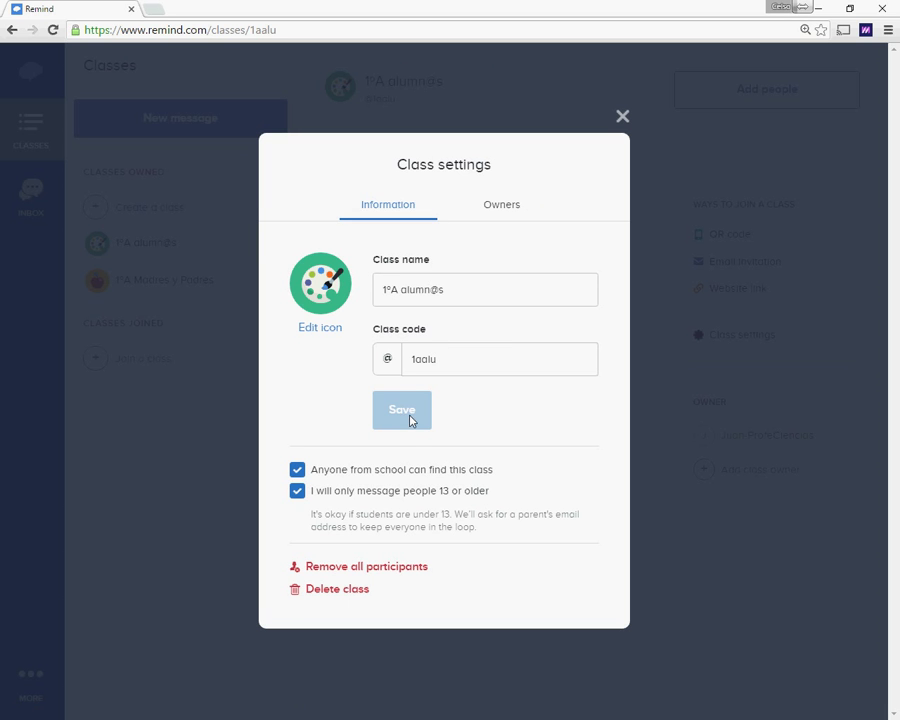
pyautogui.click(474, 282)
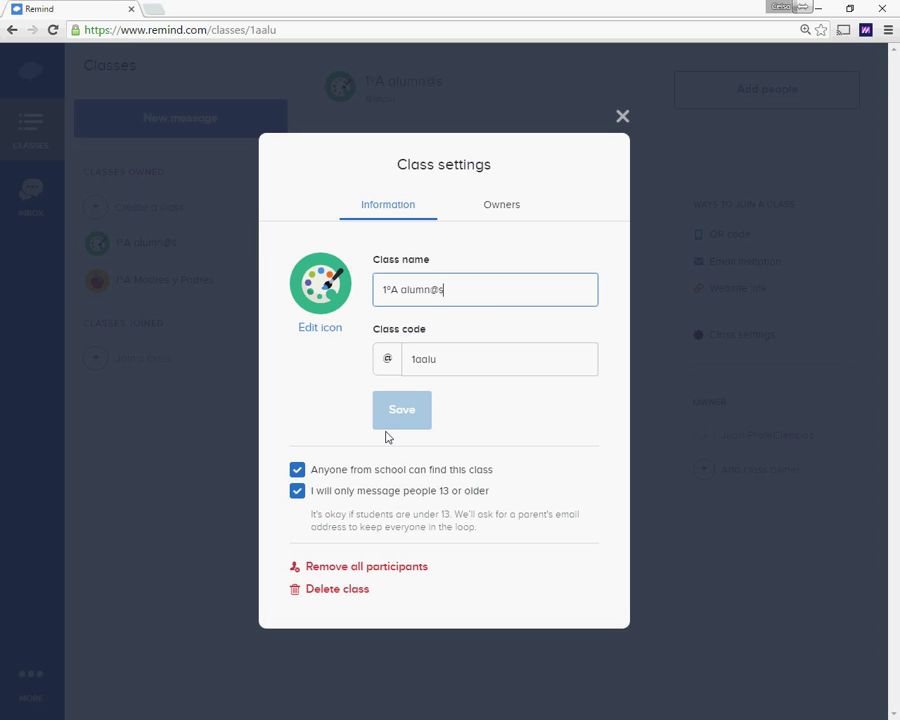
pyautogui.click(505, 206)
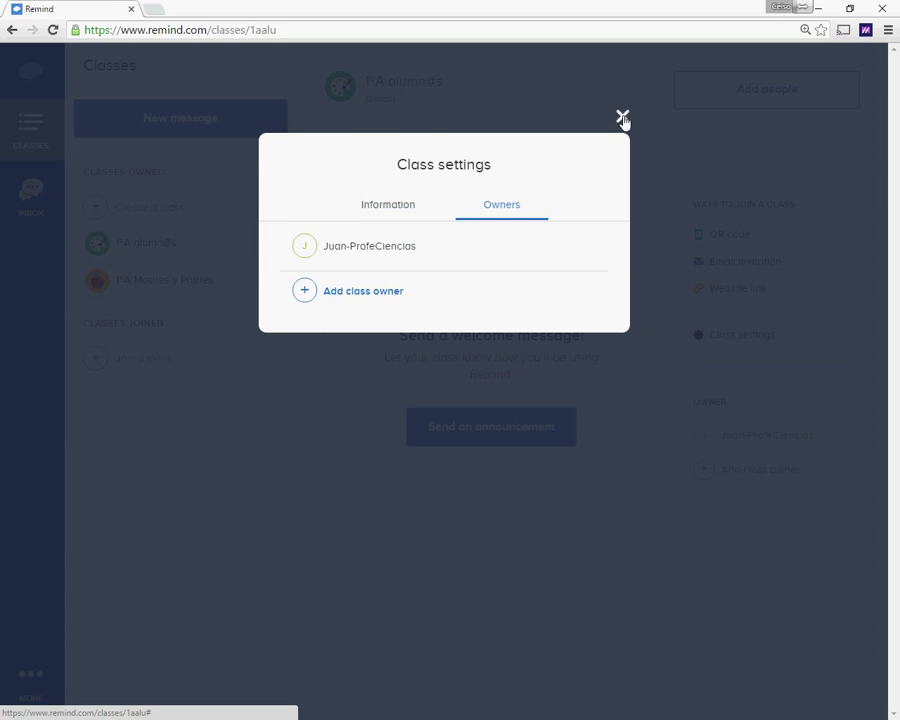
pyautogui.click(622, 117)
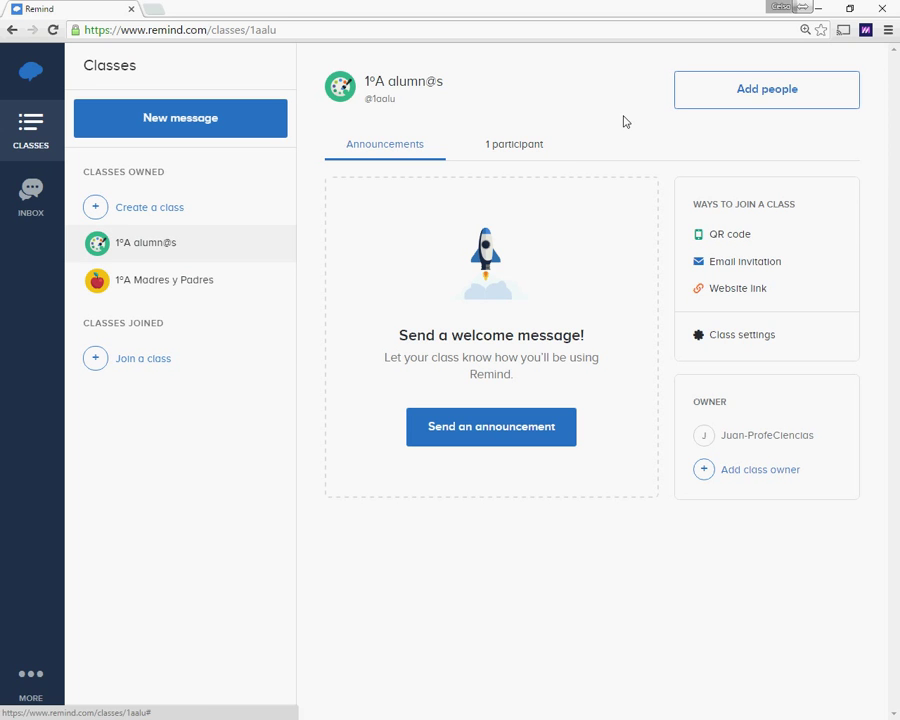
# Step: Flip between the two classes, then minimize Chrome to reach the phone emulator
pyautogui.click(141, 279)
pyautogui.click(141, 248)
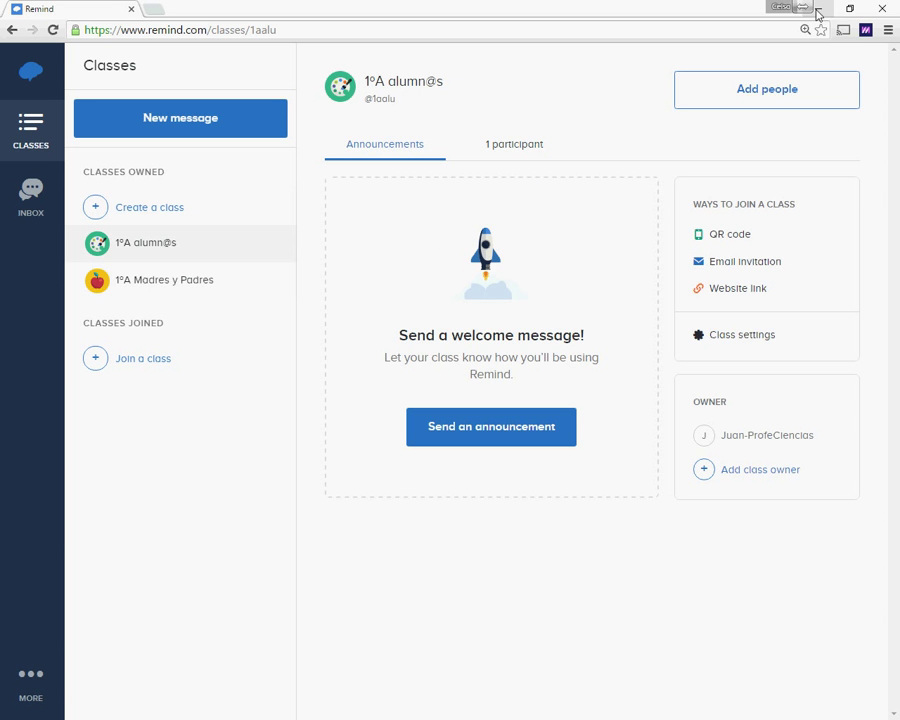
pyautogui.click(817, 13)
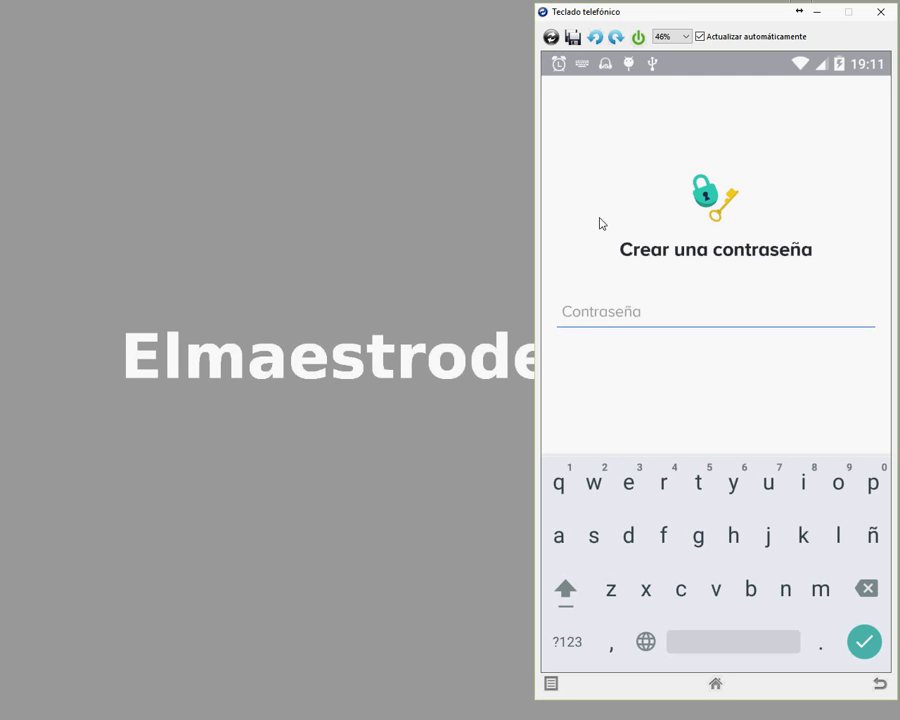
# Step: Enter a password in the Android app and choose the Soy profesor teacher role
pyautogui.write('v')
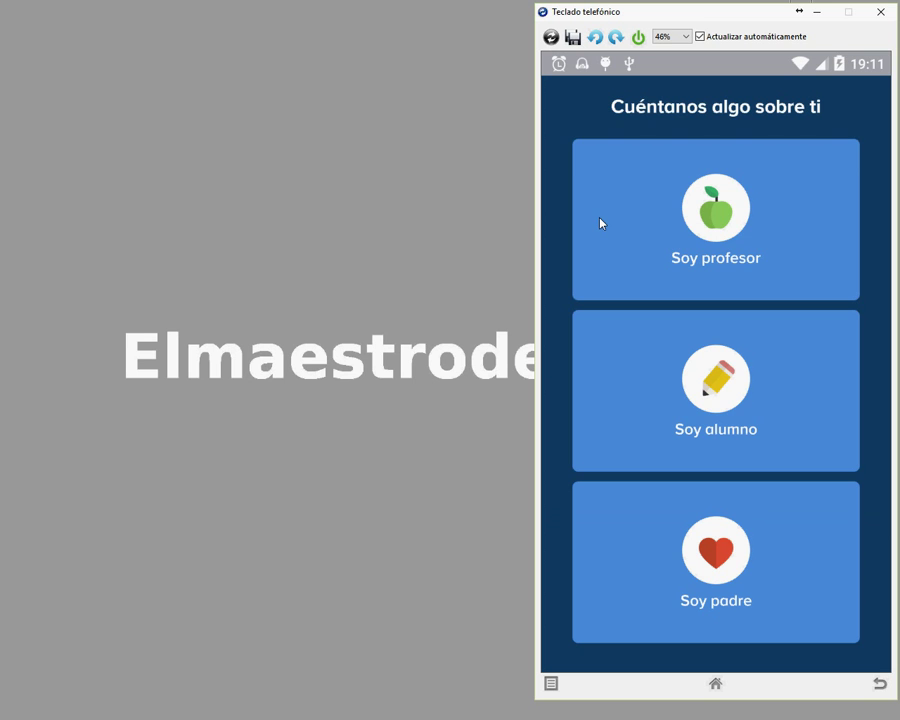
pyautogui.click(601, 223)
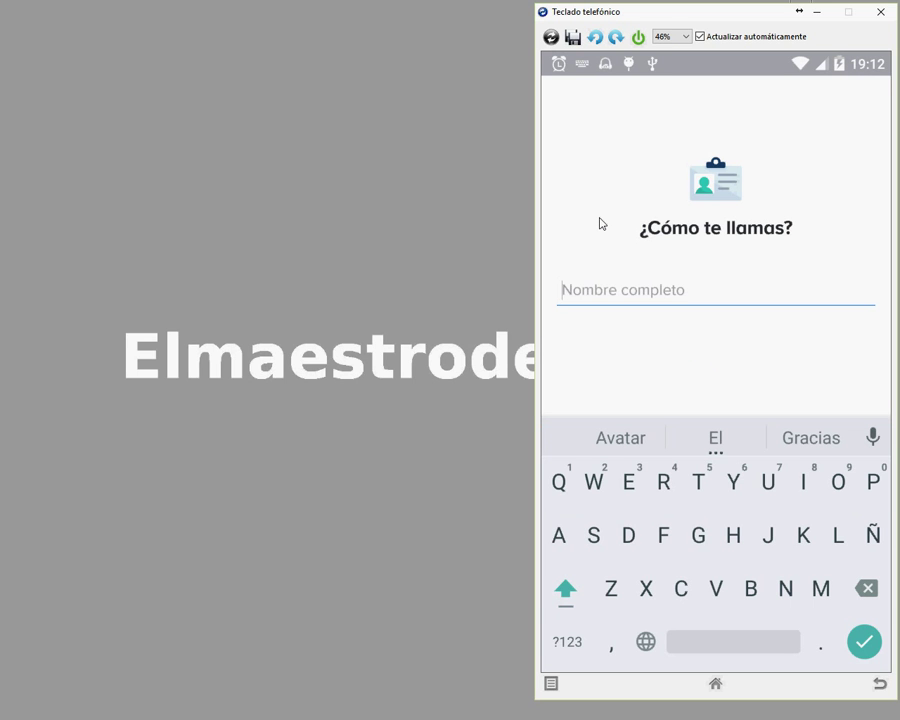
# Step: Enter the teacher's full name in the app and keep it as the untitled signature name
pyautogui.write('Pe')
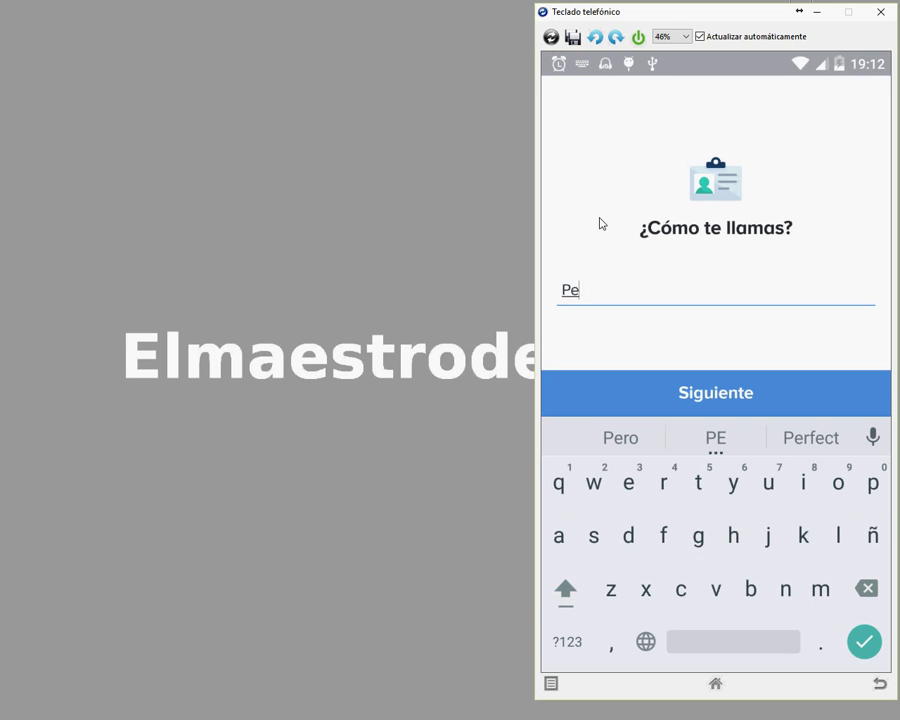
pyautogui.write('pa')
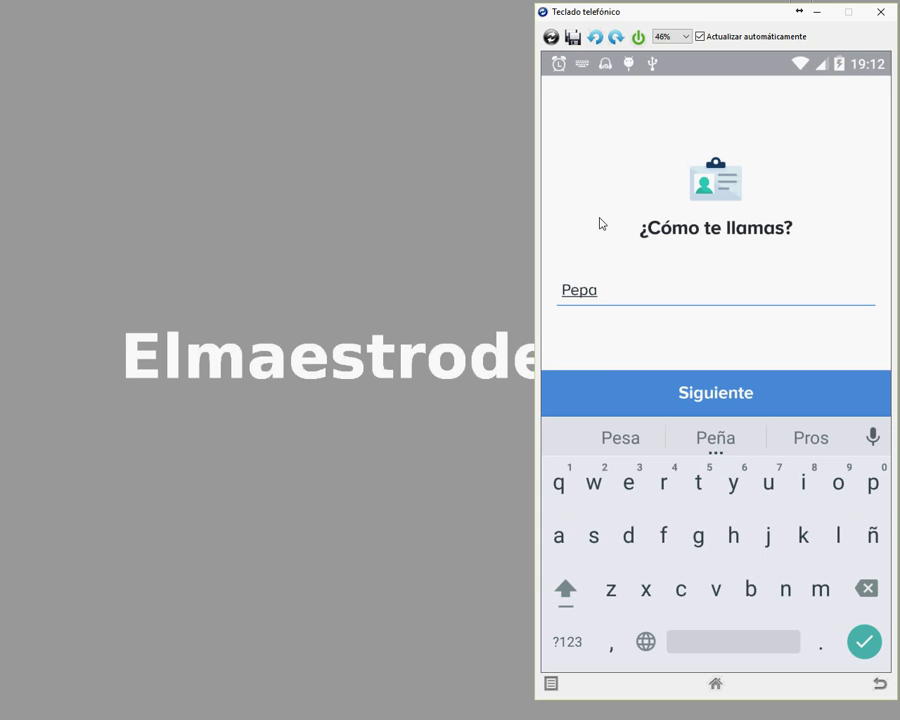
pyautogui.write('-')
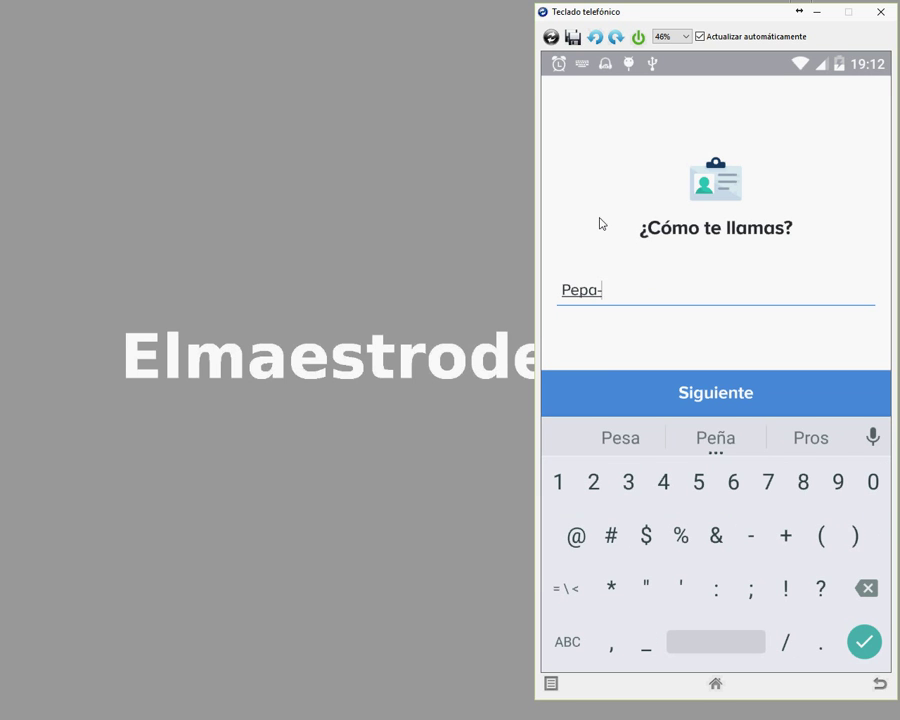
pyautogui.write('D')
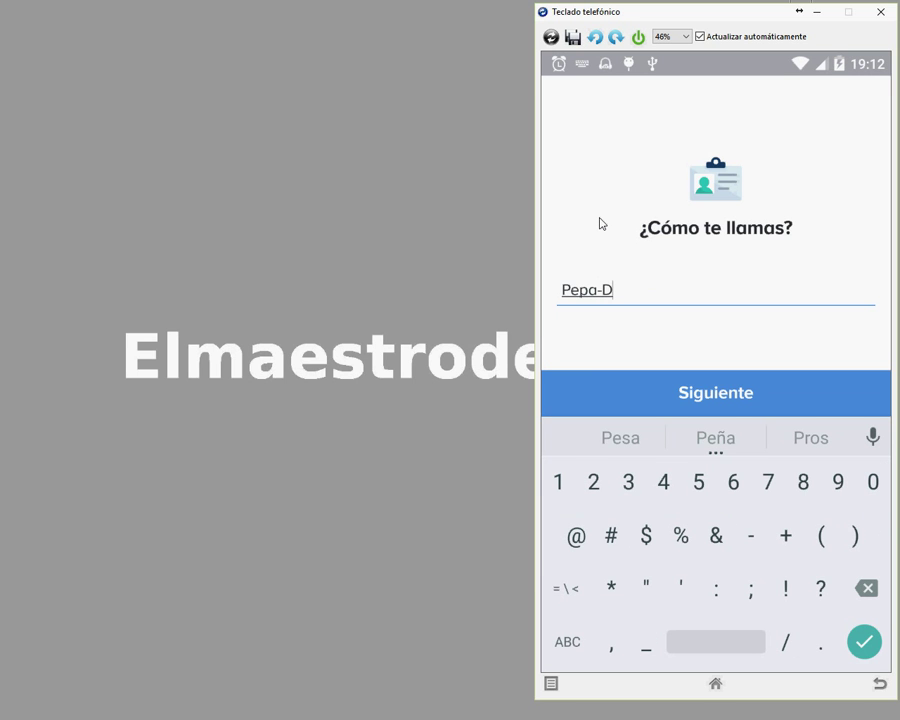
pyautogui.write('irect')
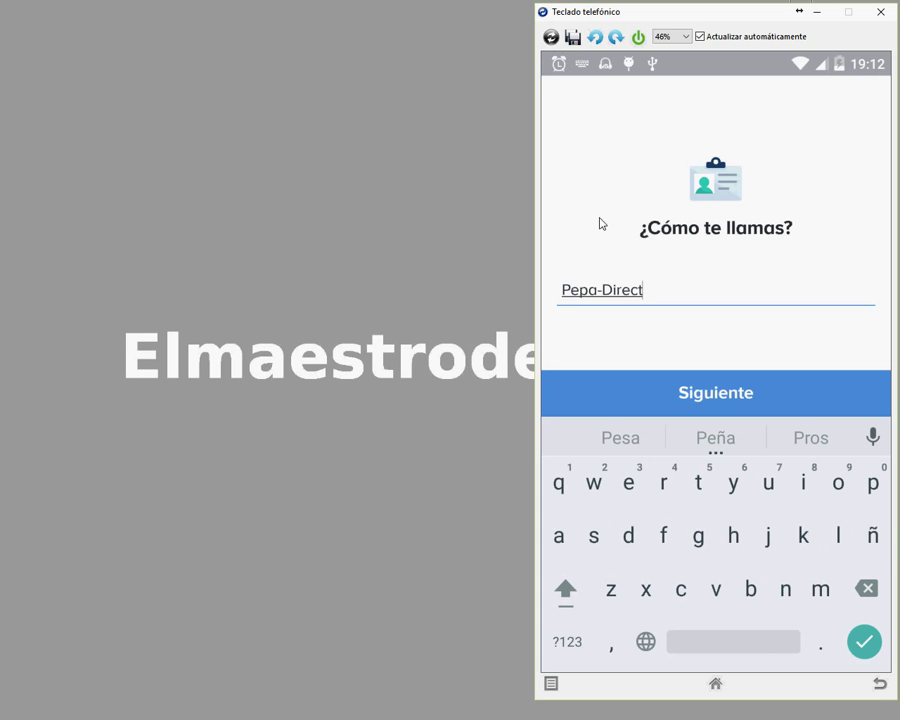
pyautogui.write('ora')
pyautogui.press('Return')
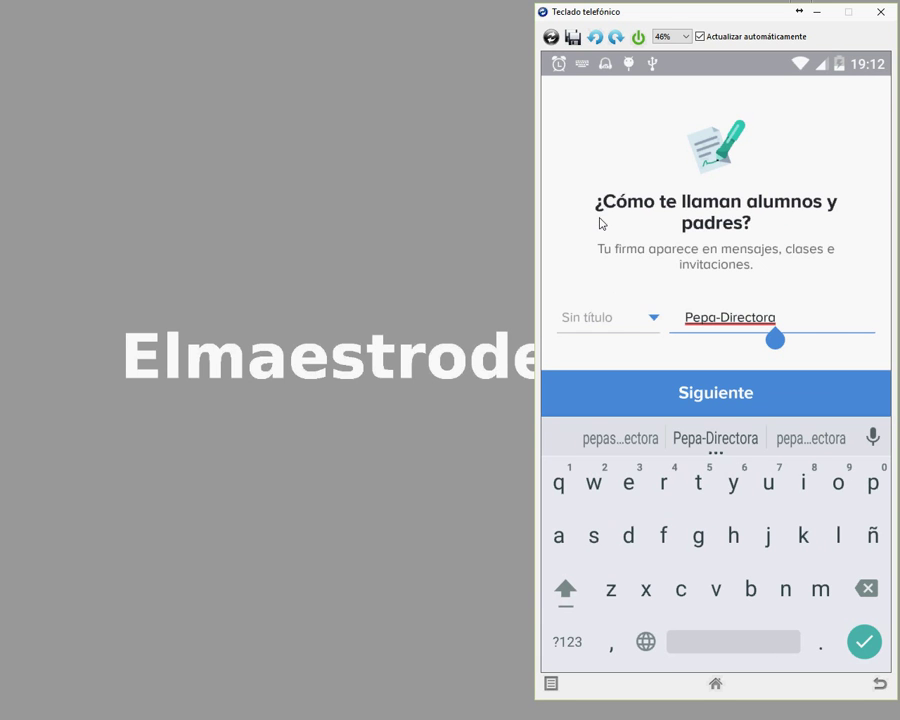
pyautogui.press('Escape')
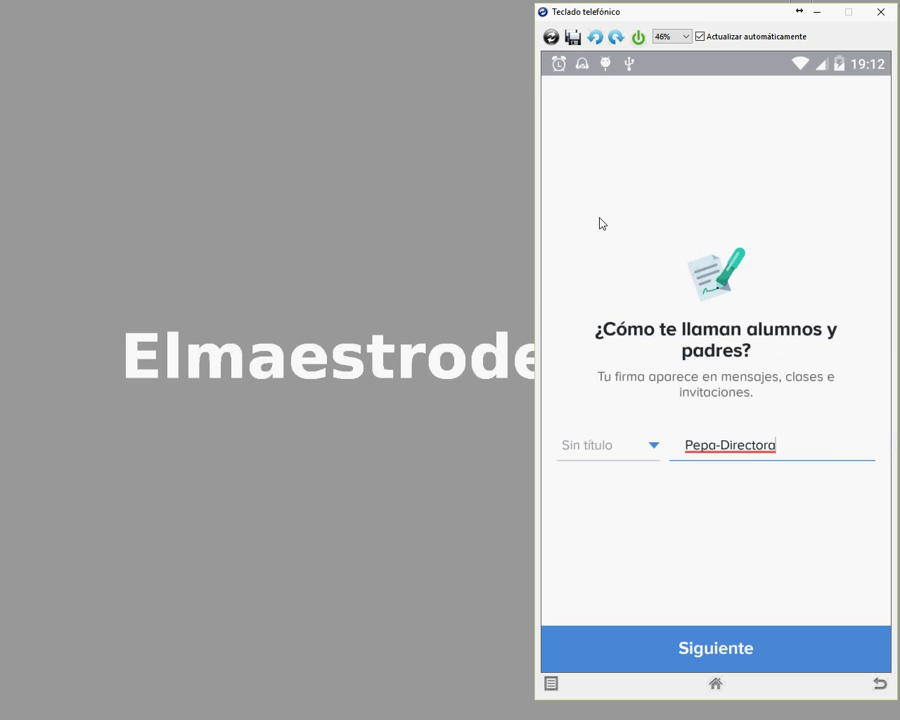
pyautogui.press('Return')
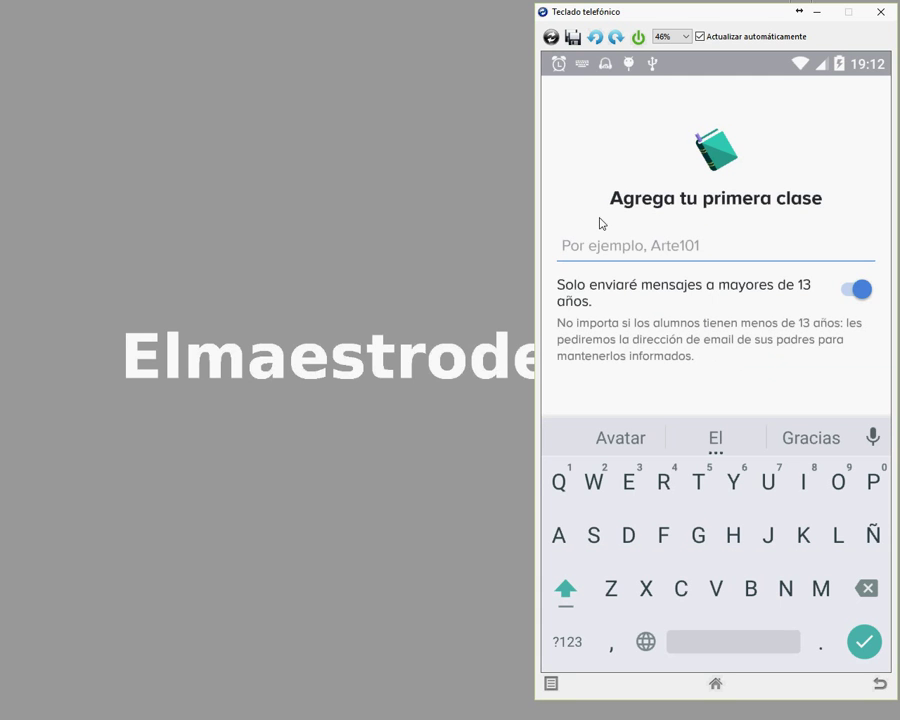
# Step: Create the first app class, correcting its name to 'Insti-tod@s'
pyautogui.write('In')
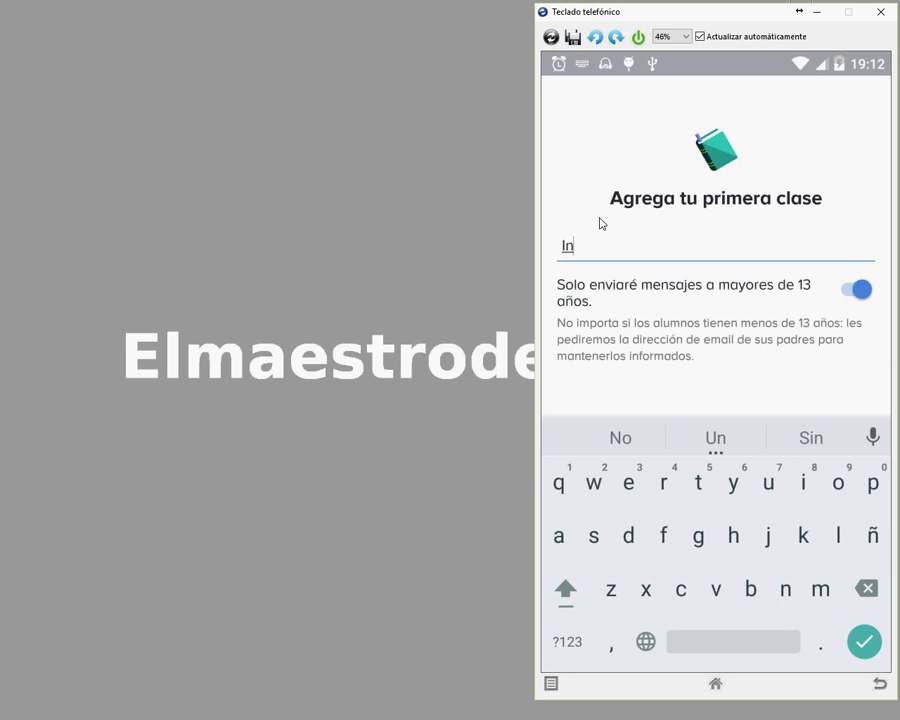
pyautogui.write('sti')
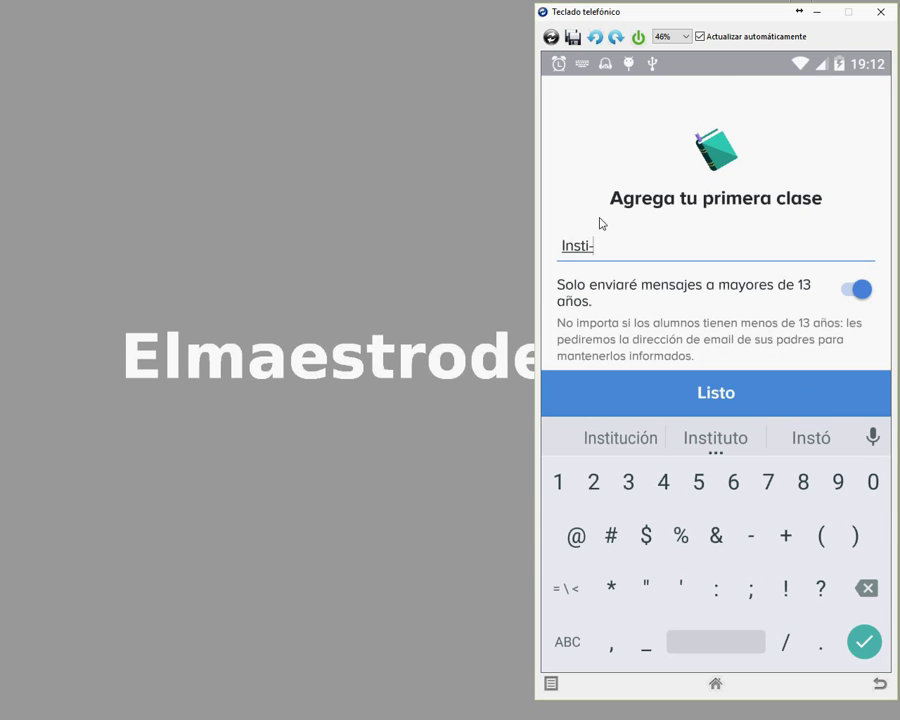
pyautogui.write('-tod')
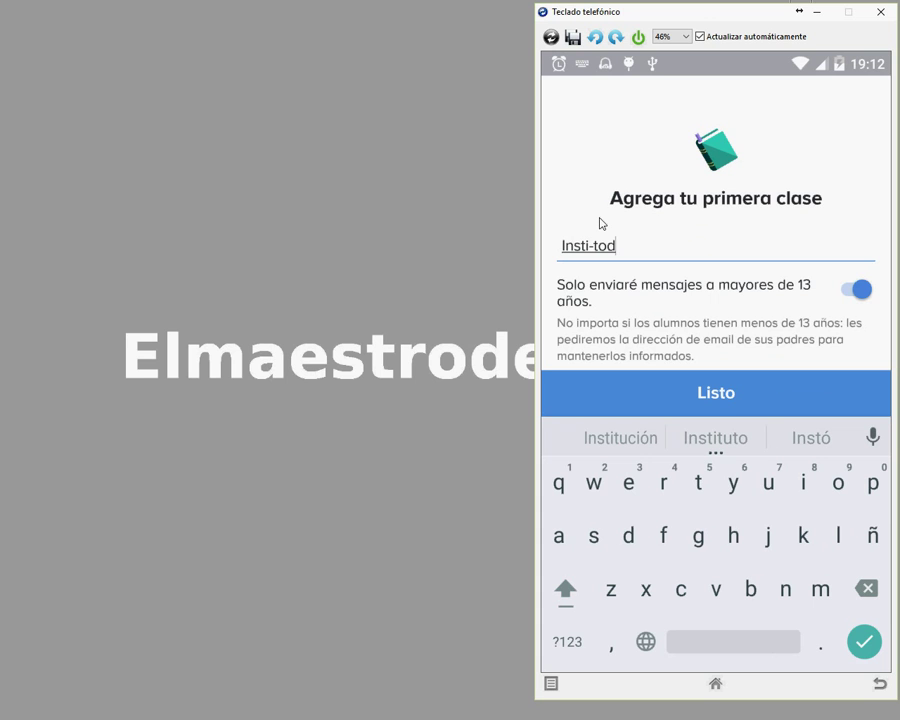
pyautogui.write('os')
pyautogui.press('BackSpace')
pyautogui.press('BackSpace')
pyautogui.write('@s')
pyautogui.press('Return')
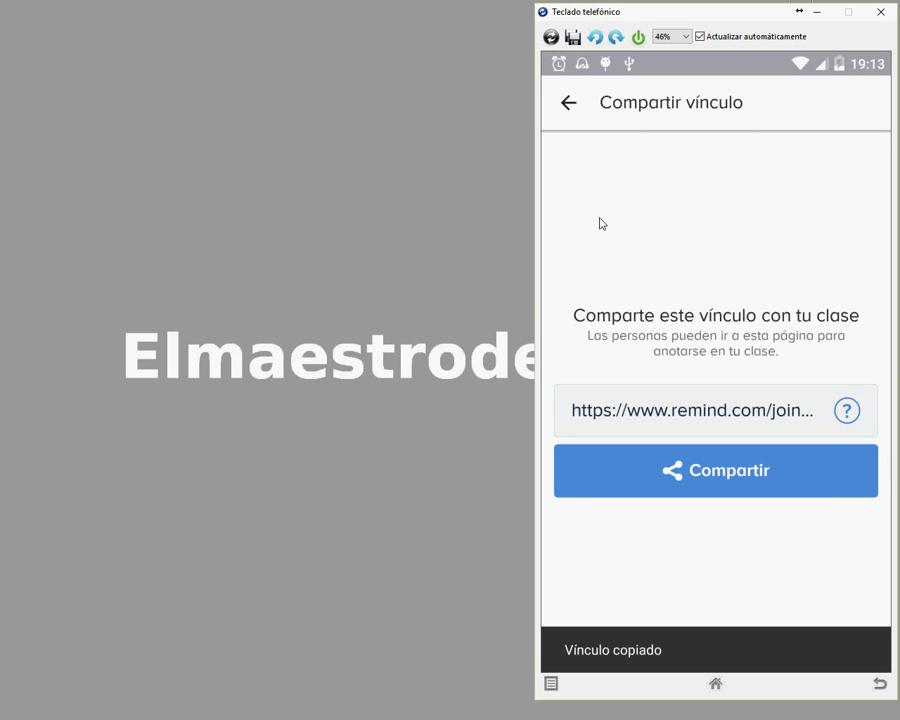
# Step: Skip Compartir vínculo and Añadir personas to reach the empty class announcements
pyautogui.press('Escape')
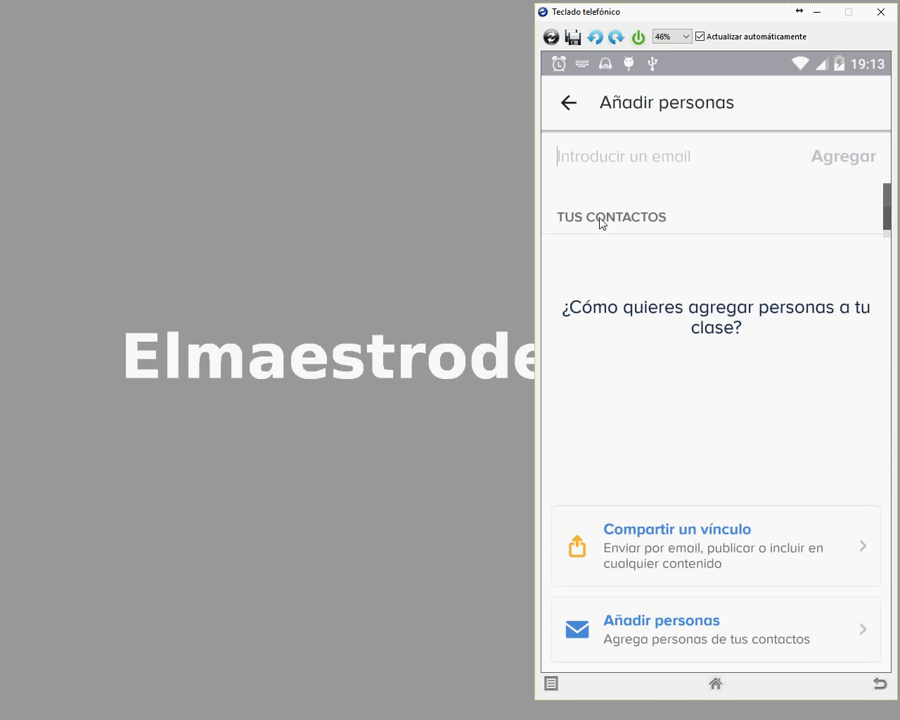
pyautogui.press('Escape')
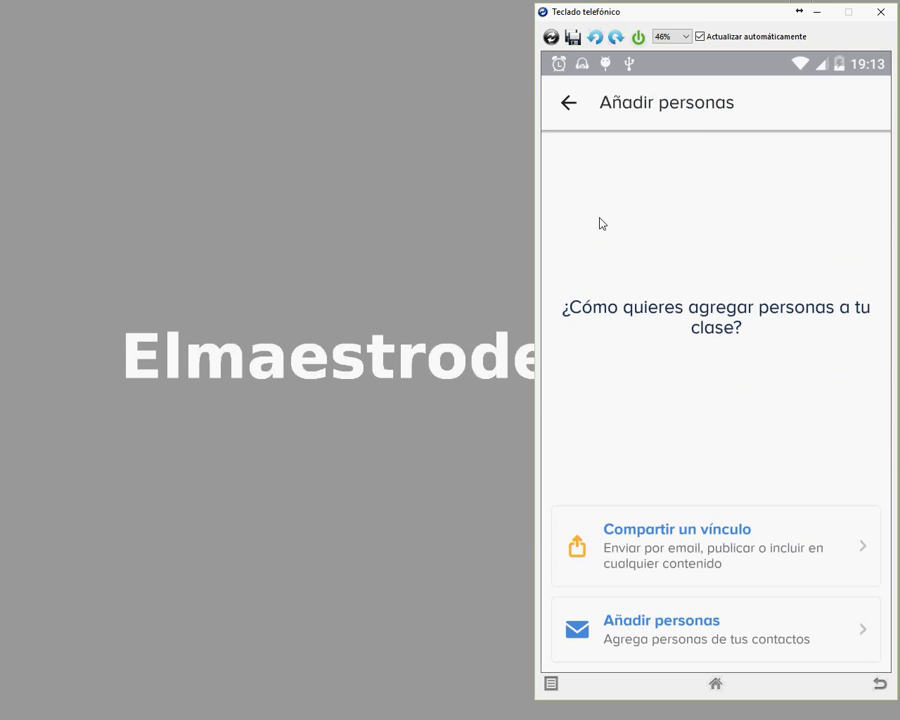
pyautogui.press('Escape')
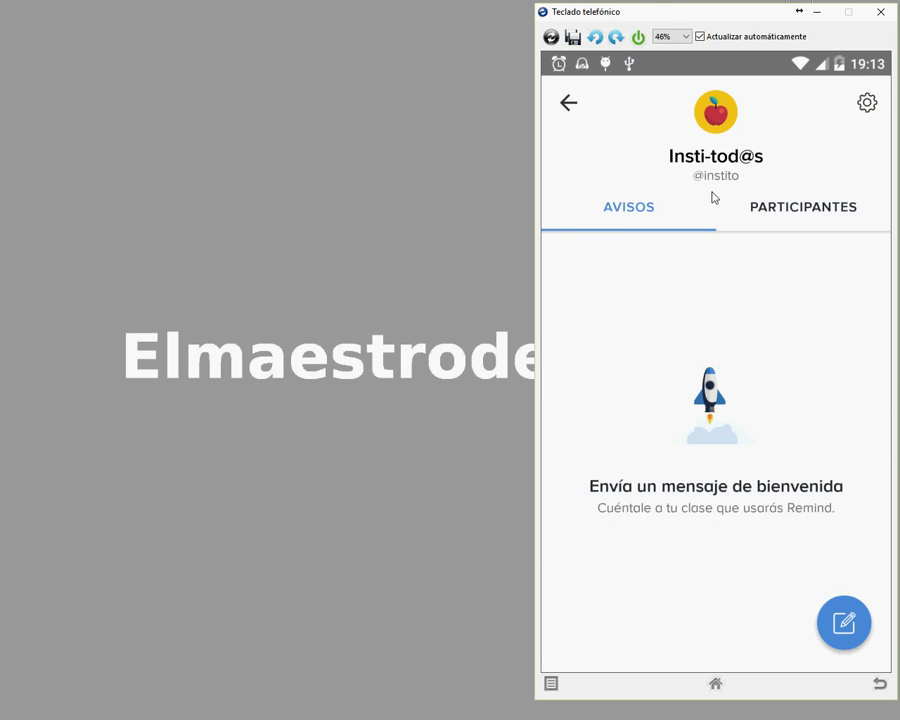
pyautogui.click(713, 180)
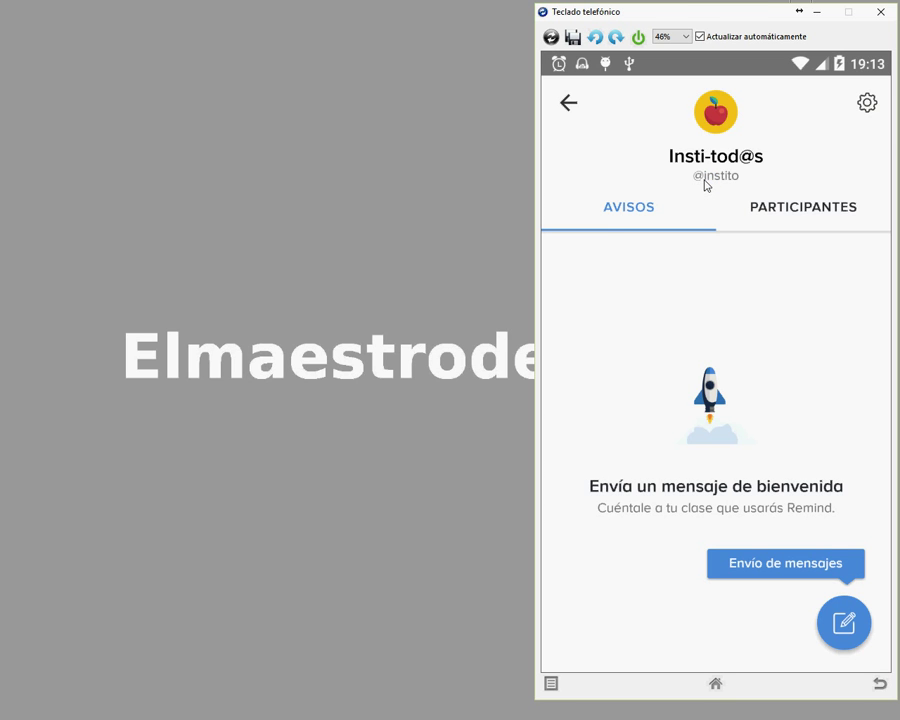
pyautogui.click(705, 180)
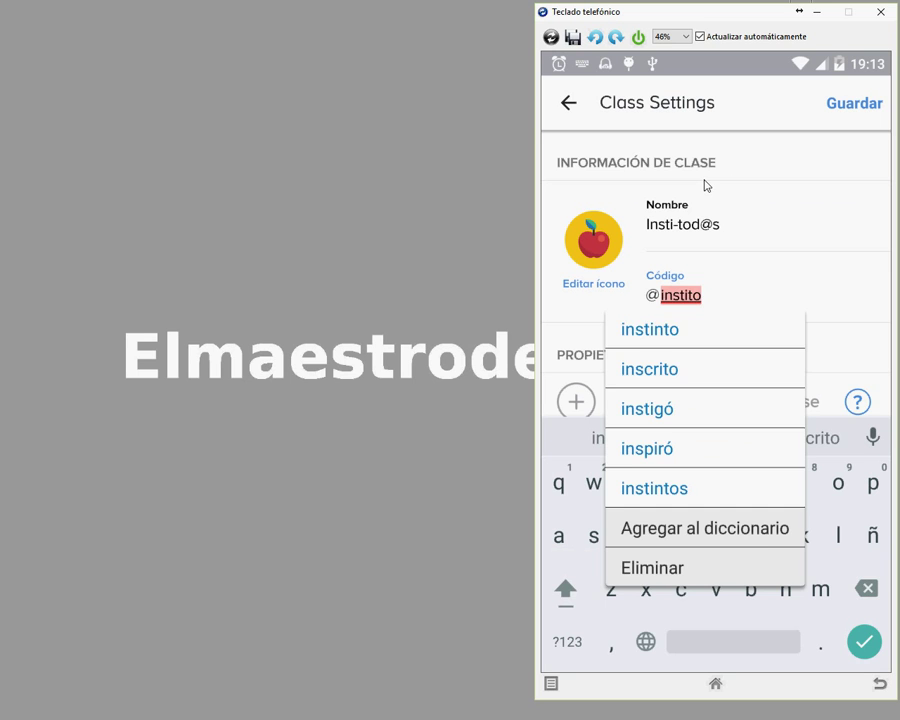
pyautogui.write('dos')
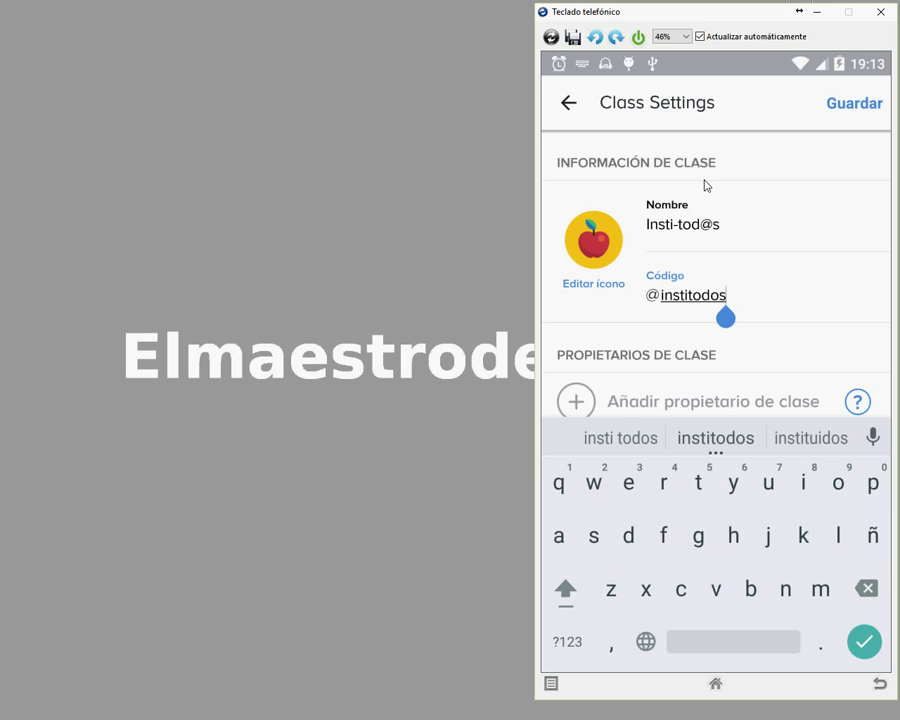
pyautogui.press('Escape')
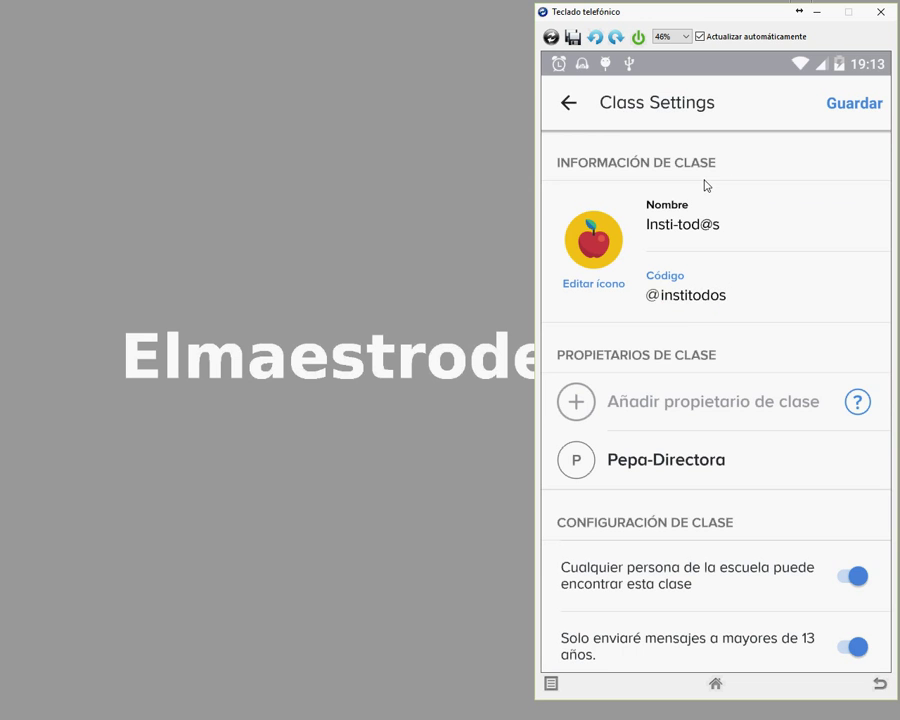
pyautogui.press('Return')
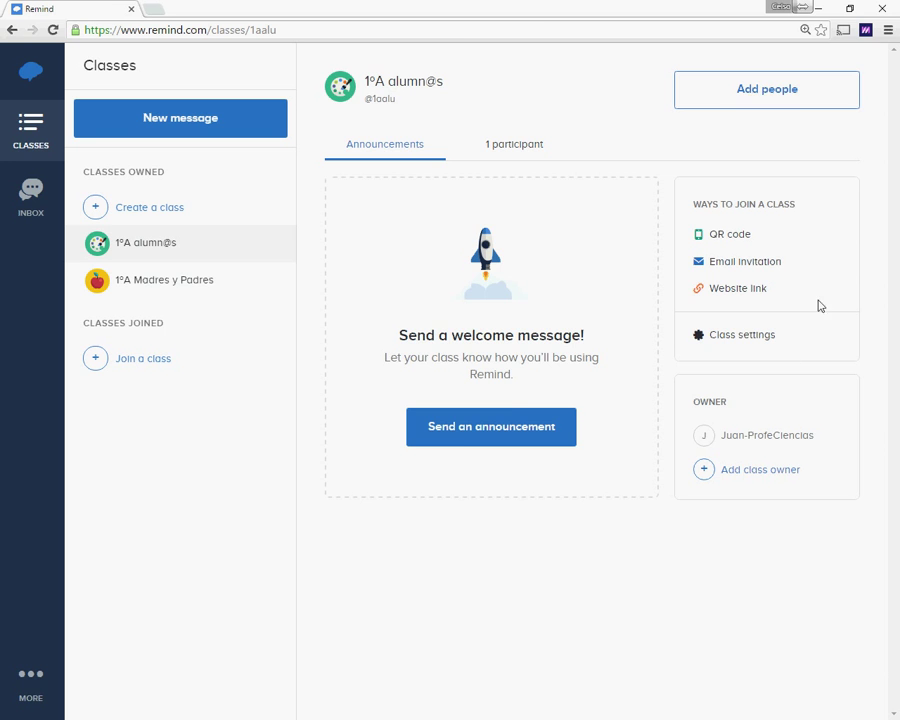
# Step: Place the browser on the left half beside the phone and zoom the page to 90%
pyautogui.click(850, 10)
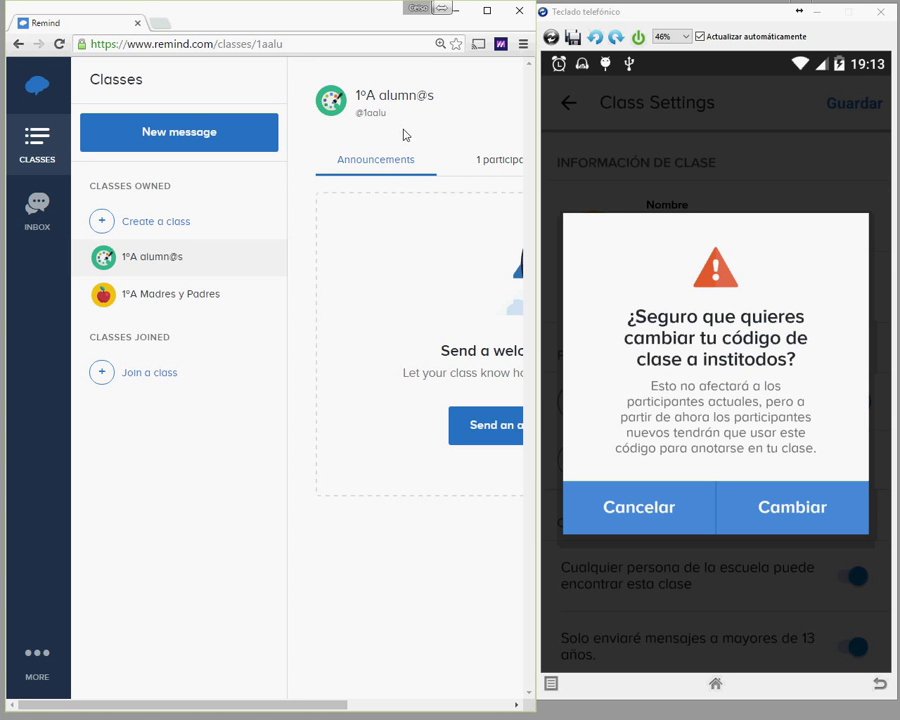
pyautogui.moveTo(295, 706); pyautogui.dragTo(223, 688)
pyautogui.hotkey('ctrl', '-')
pyautogui.hotkey('ctrl', '-')
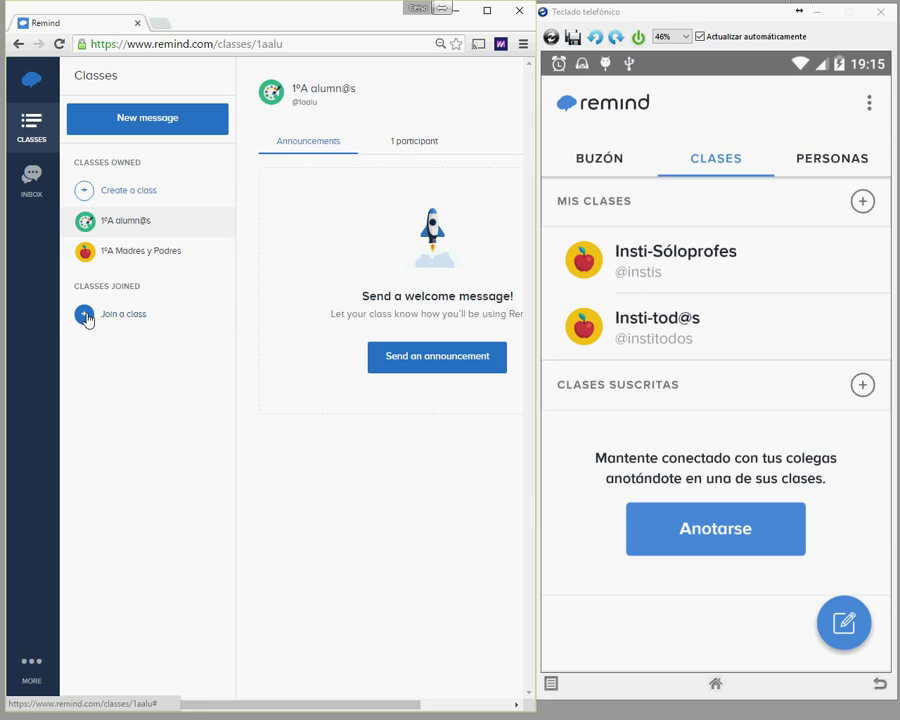
pyautogui.click(87, 319)
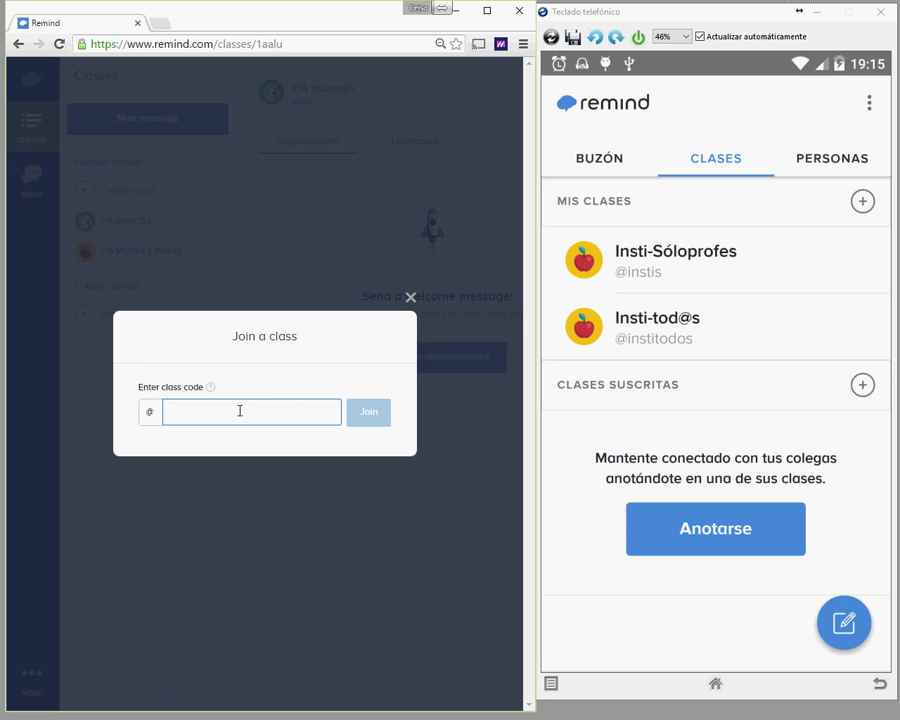
pyautogui.write('Instis')
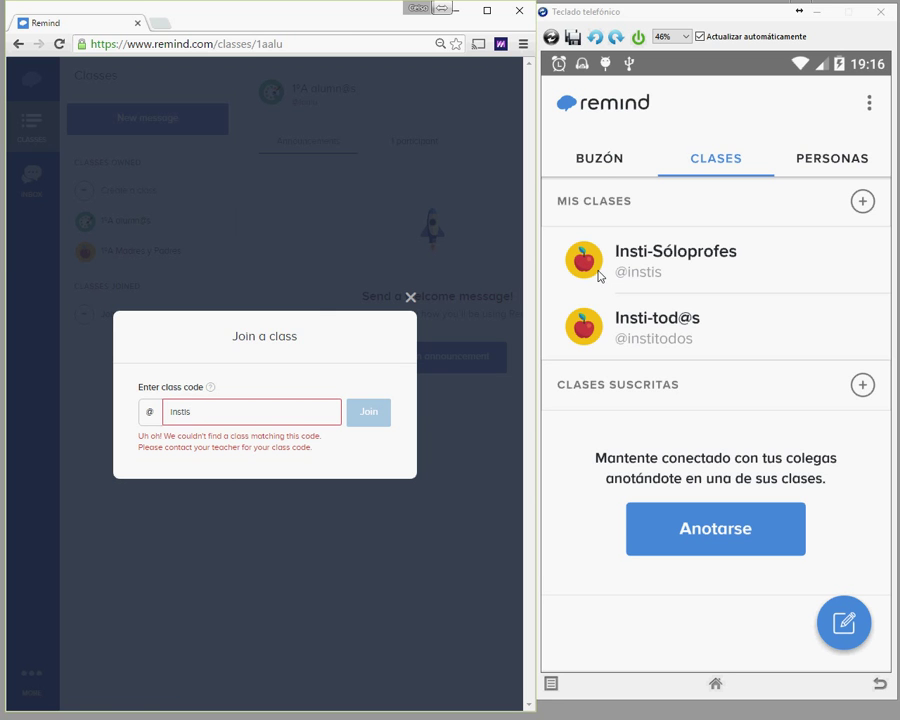
pyautogui.click(600, 277)
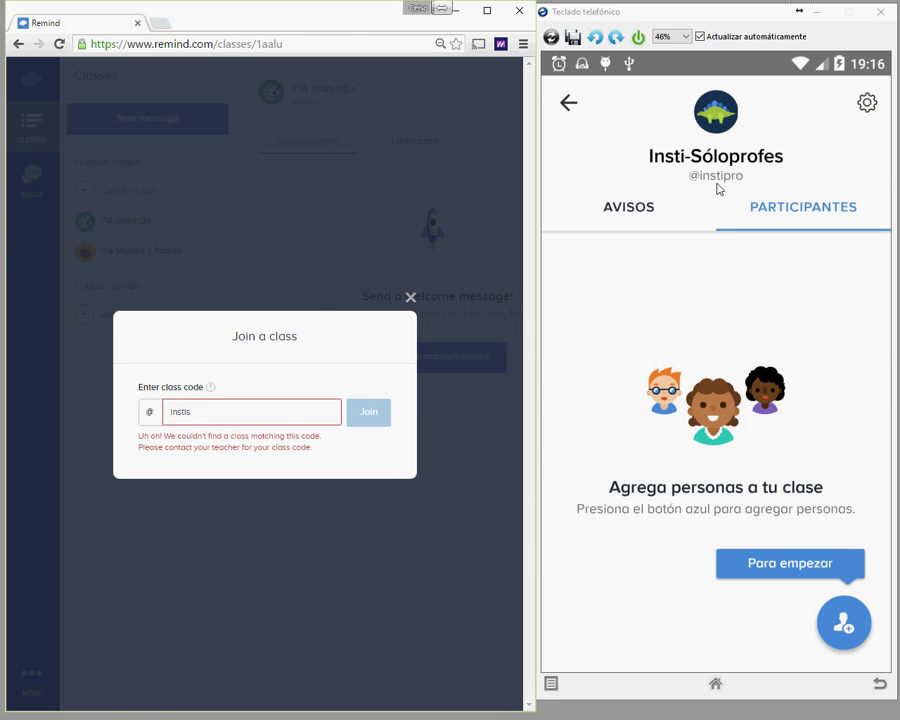
pyautogui.press('Escape')
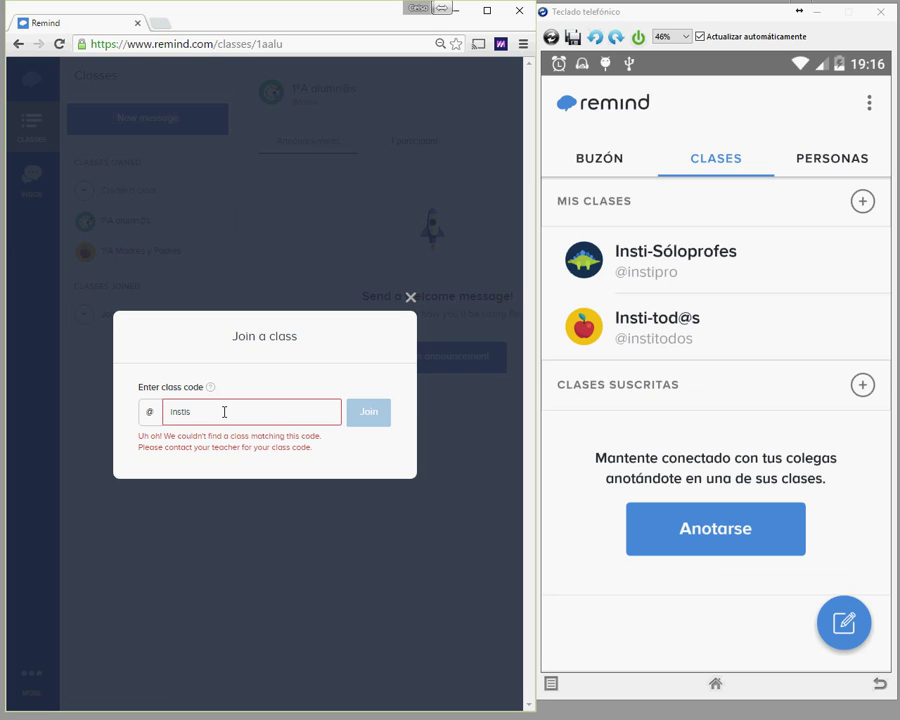
pyautogui.press('BackSpace')
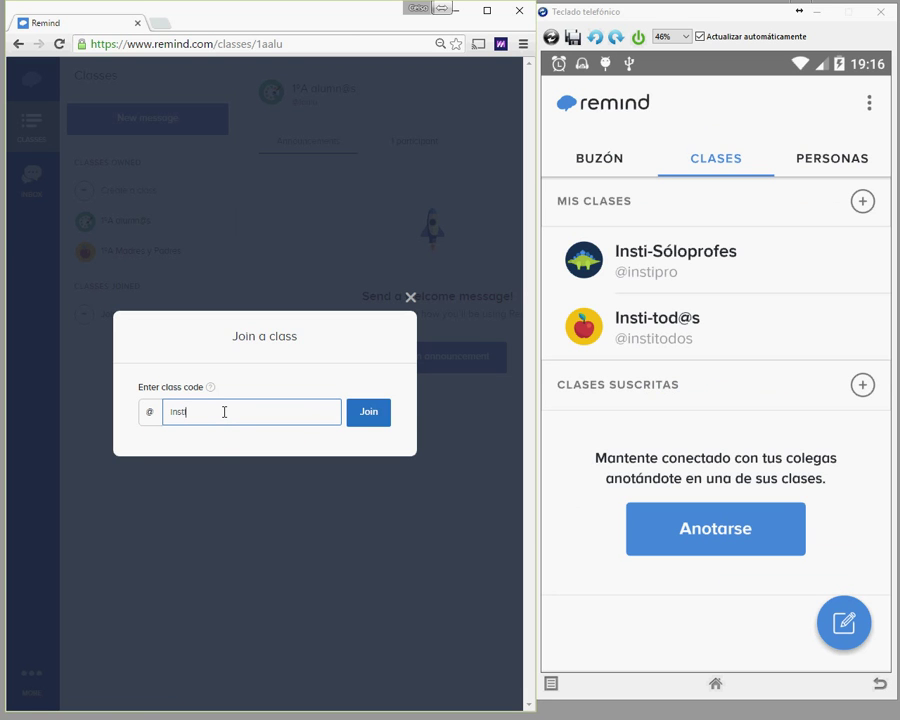
pyautogui.write('pro')
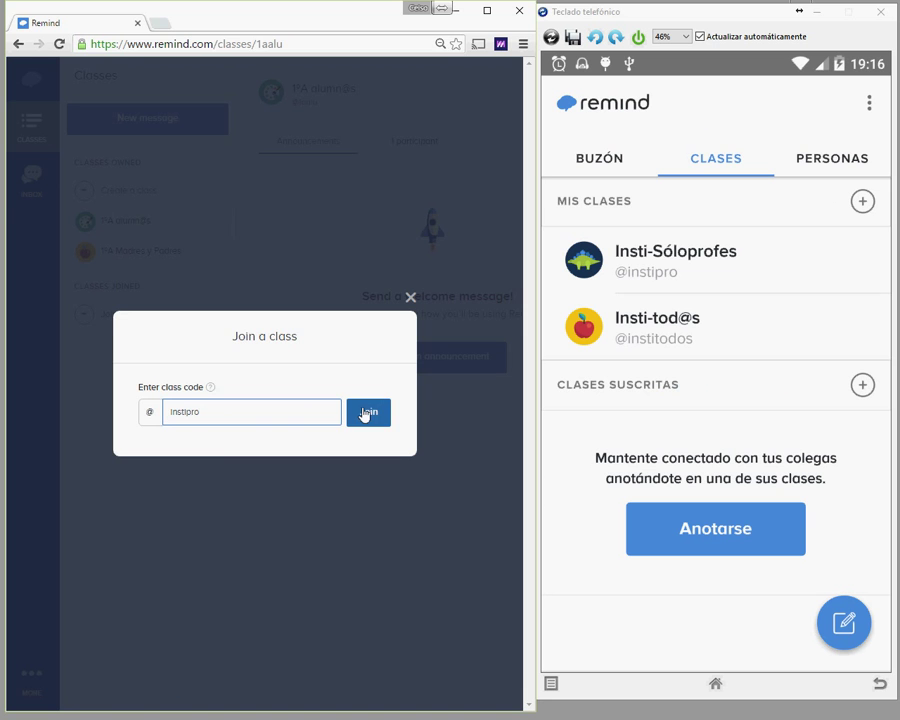
pyautogui.click(366, 415)
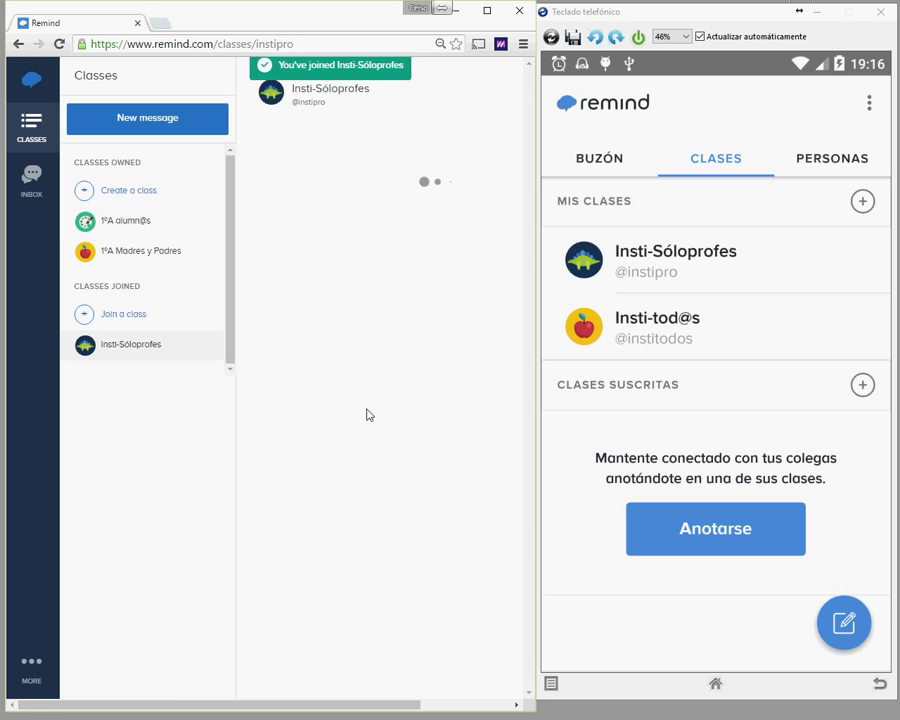
# Step: Browse the 1ºA alumn@s and 1ºA Madres y Padres pages, then return to Insti-Sóloprofes
pyautogui.click(113, 229)
pyautogui.click(116, 253)
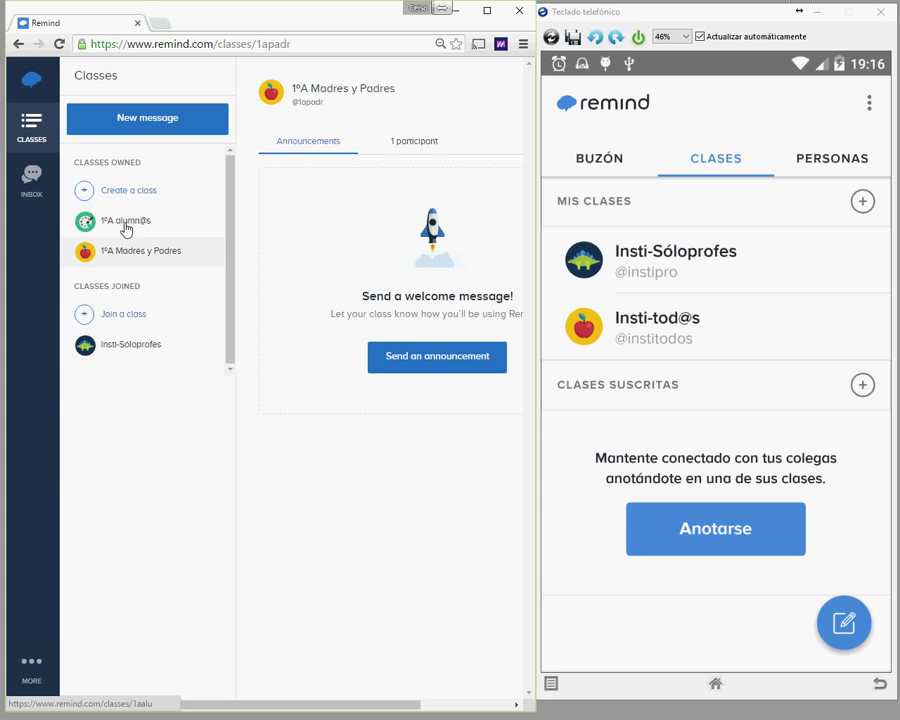
pyautogui.click(124, 345)
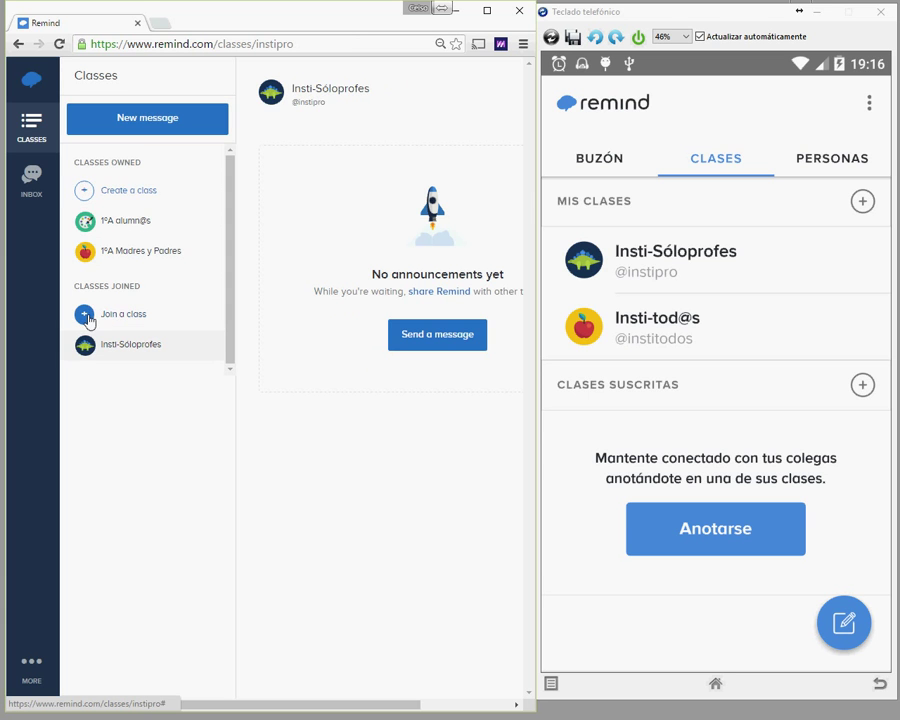
pyautogui.click(86, 316)
pyautogui.click(186, 413)
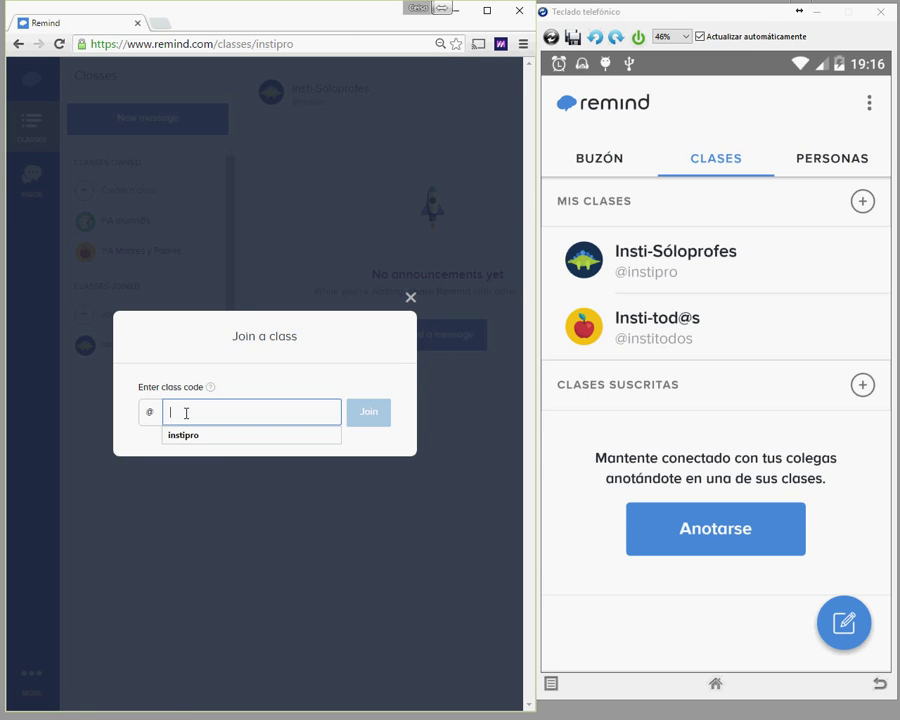
pyautogui.write('titodos')
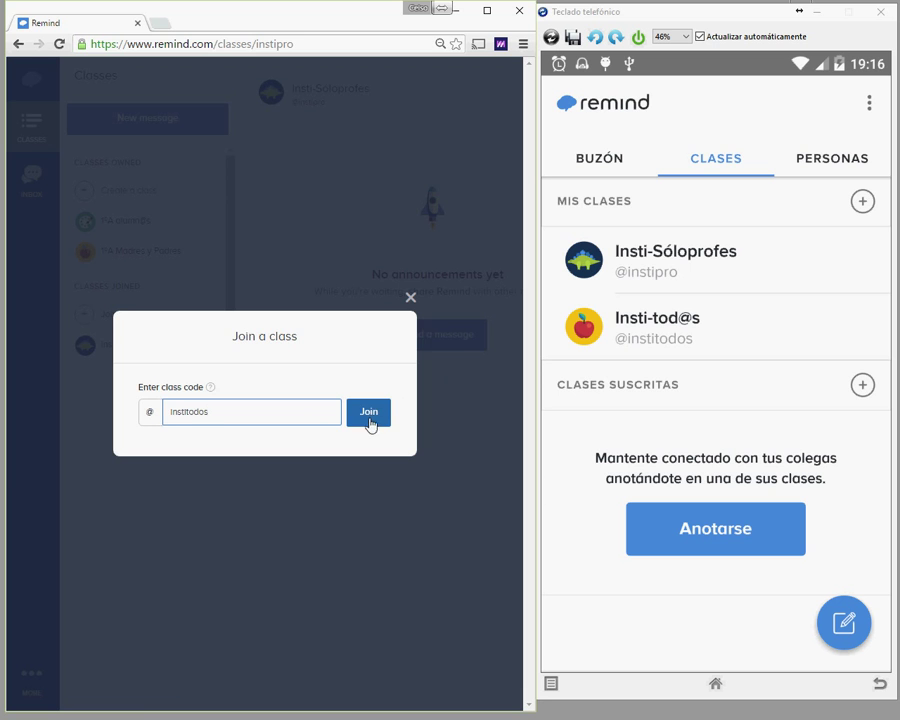
pyautogui.click(367, 425)
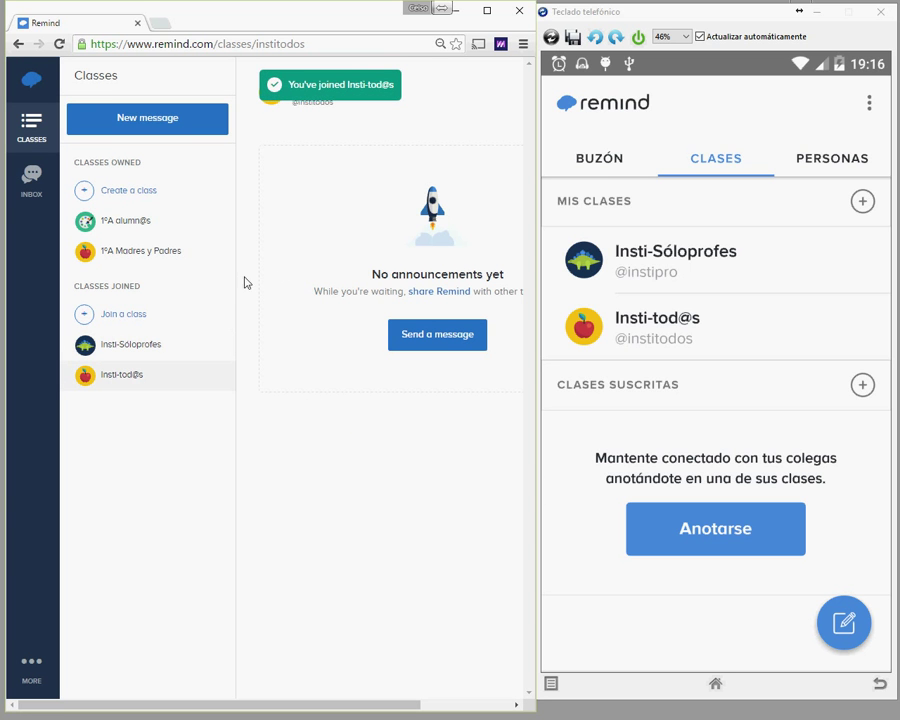
pyautogui.click(117, 346)
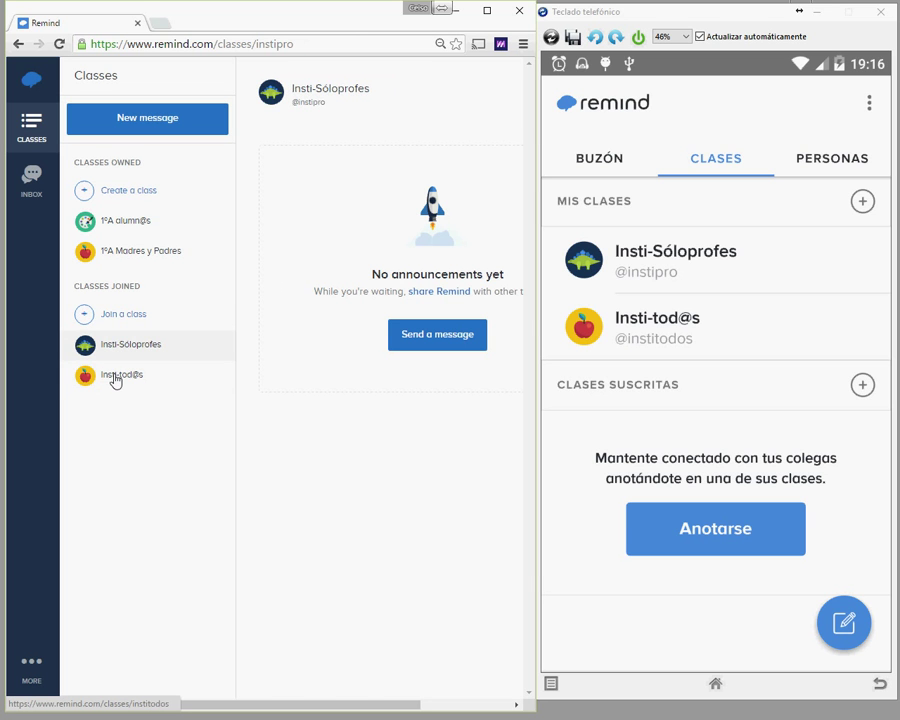
pyautogui.click(115, 377)
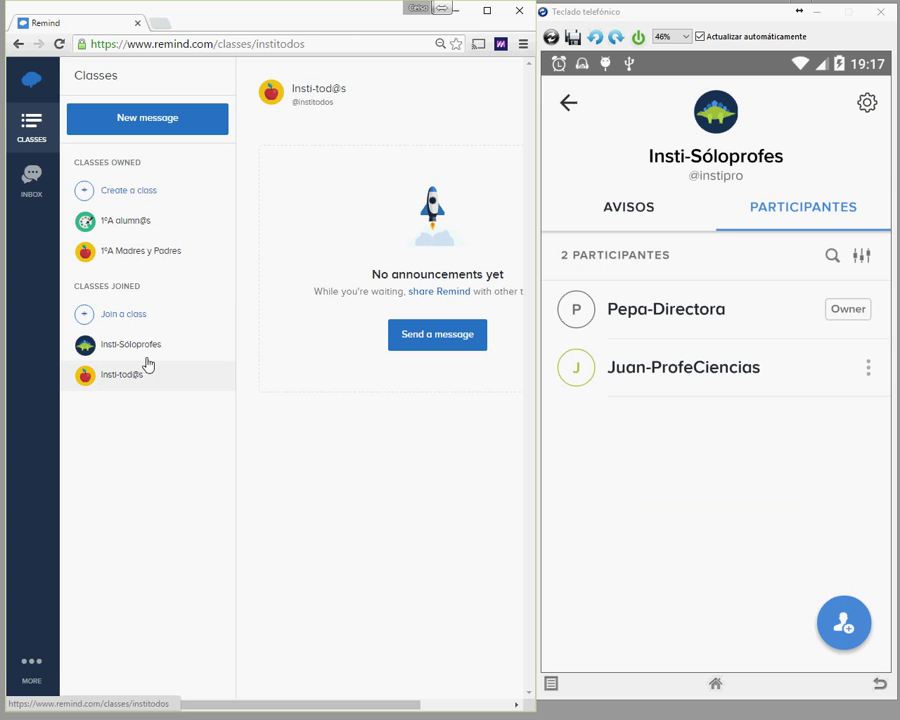
# Step: Make the second teacher a class owner of Insti-Sóloprofes in the Participantes list
pyautogui.click(866, 369)
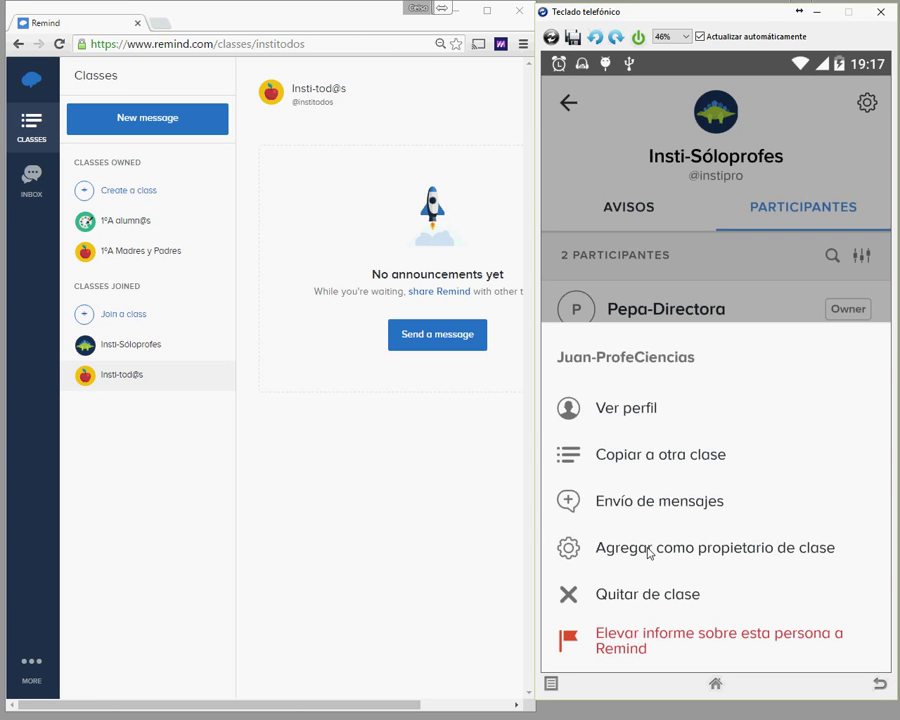
pyautogui.click(650, 548)
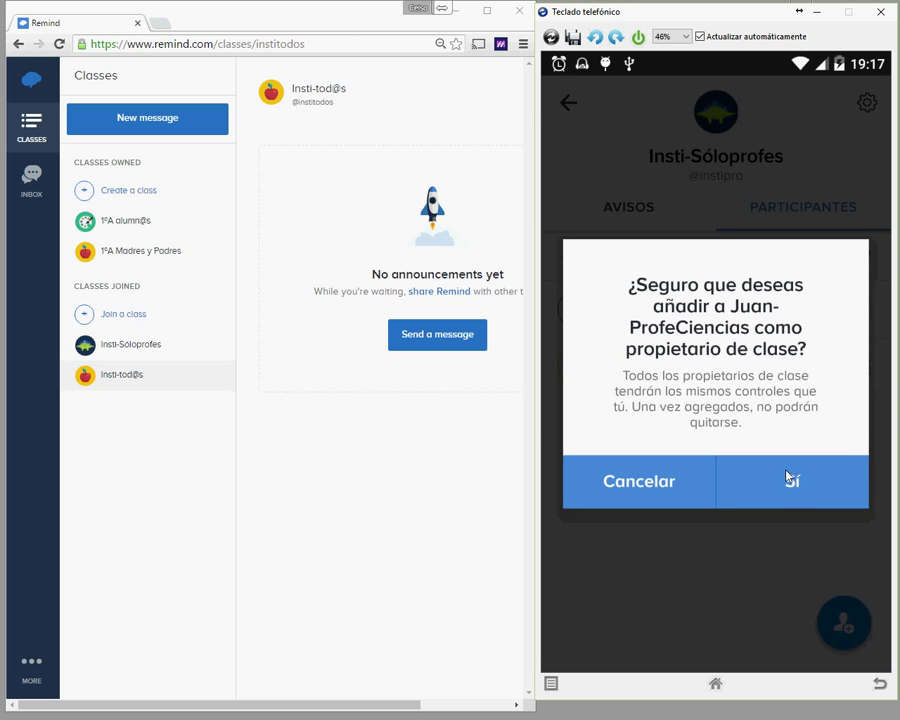
pyautogui.click(789, 478)
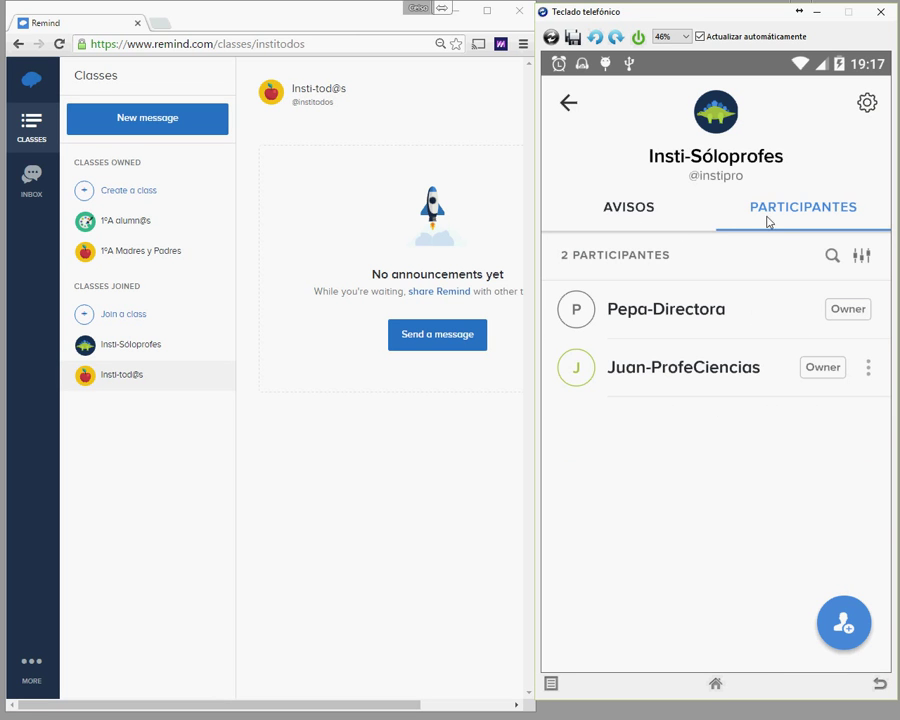
# Step: Check the class announcements and participants, then return to the main class list
pyautogui.click(633, 214)
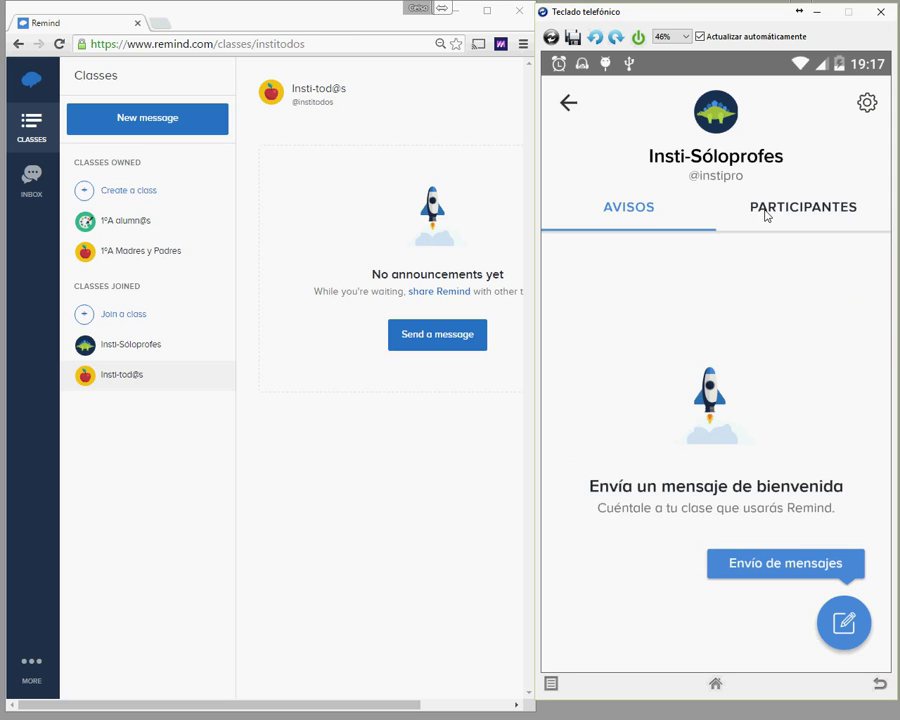
pyautogui.click(727, 230)
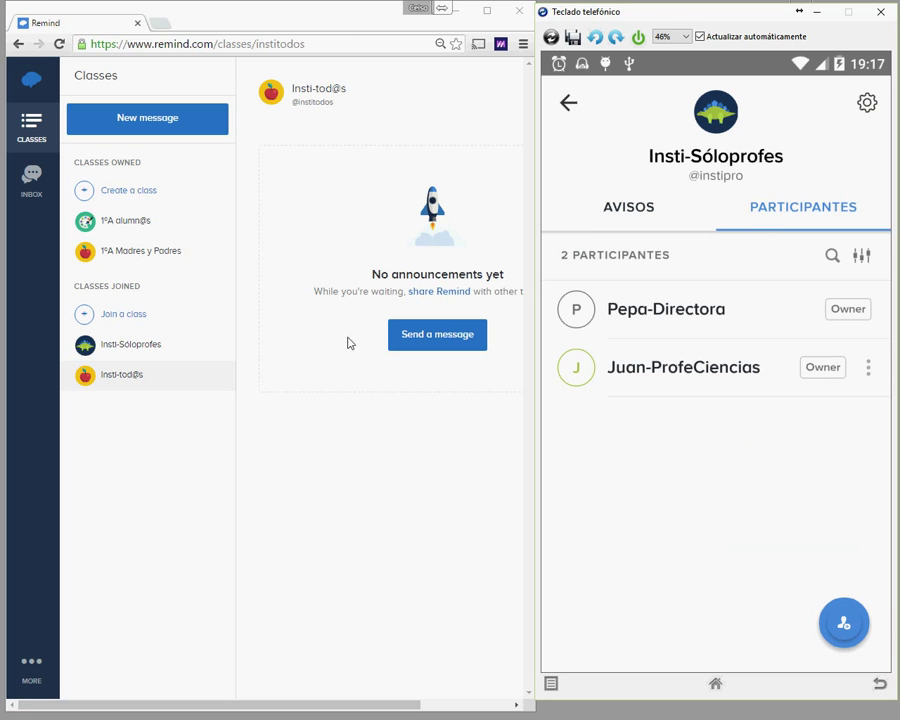
pyautogui.click(568, 104)
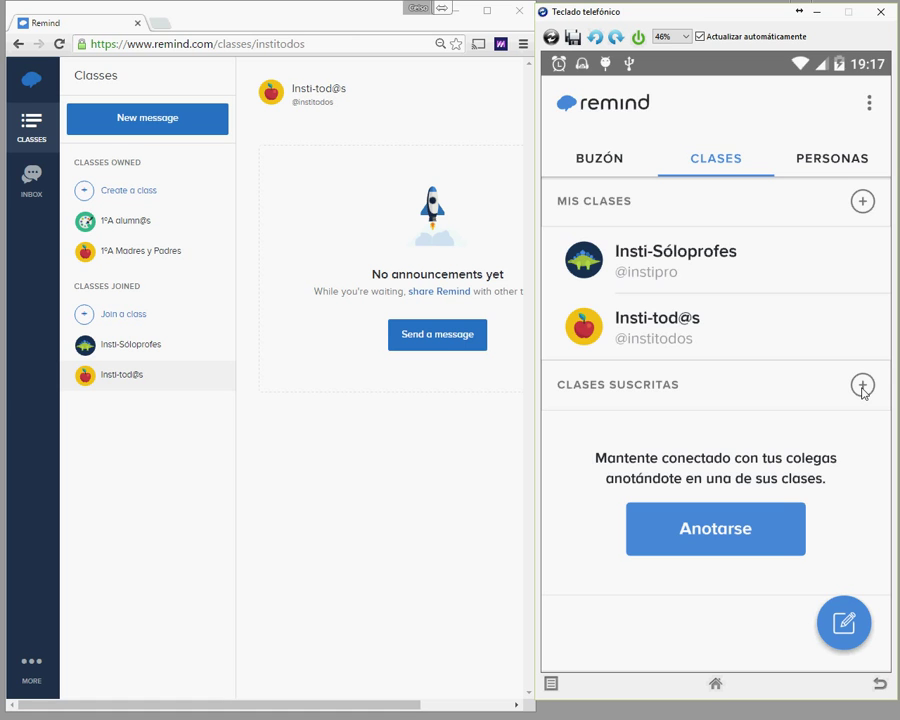
pyautogui.click(862, 386)
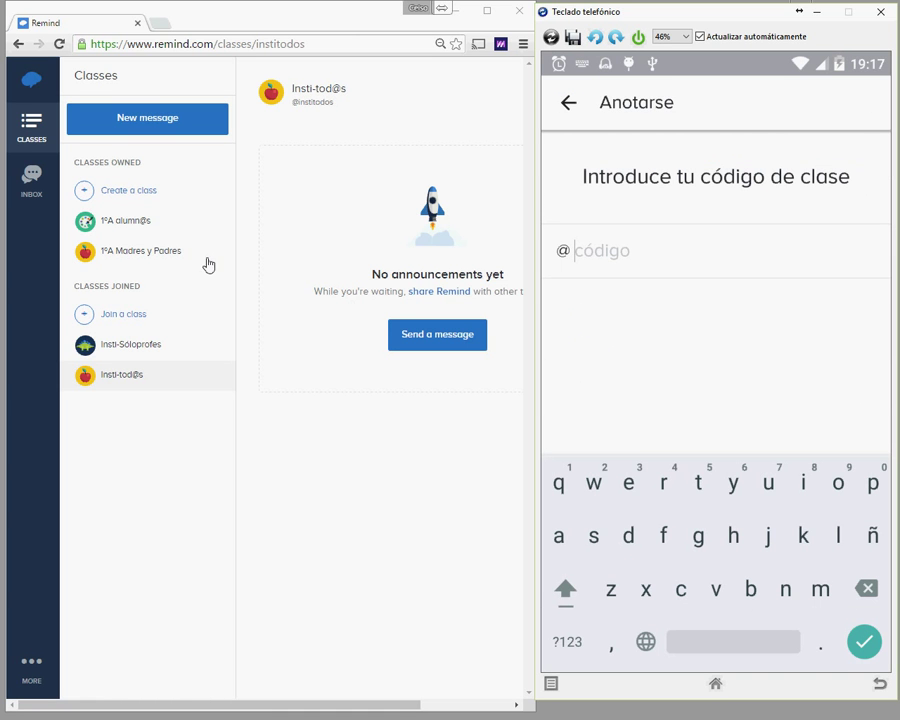
pyautogui.click(115, 254)
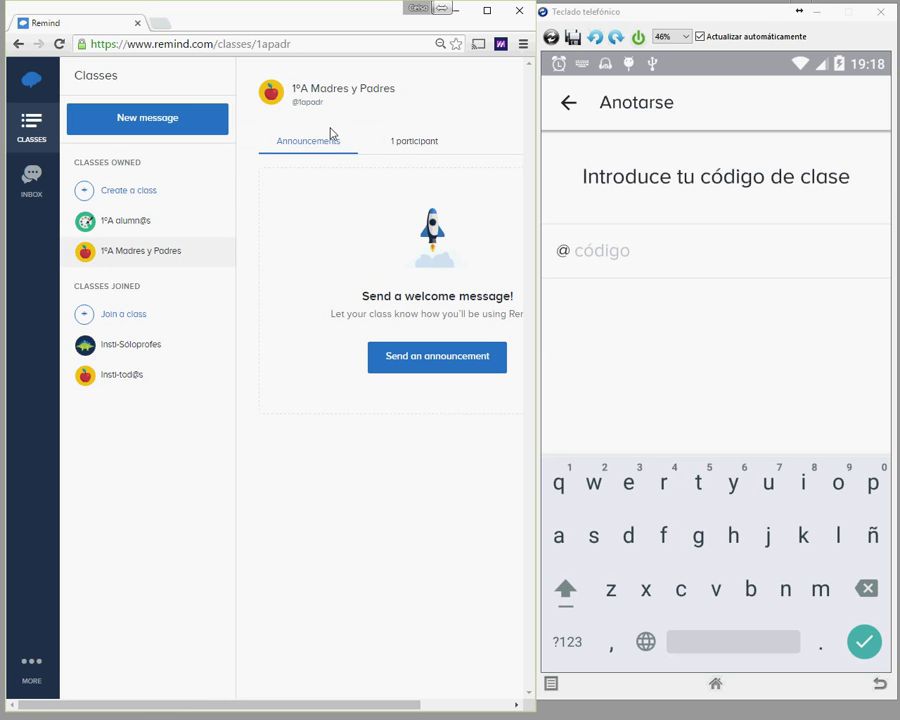
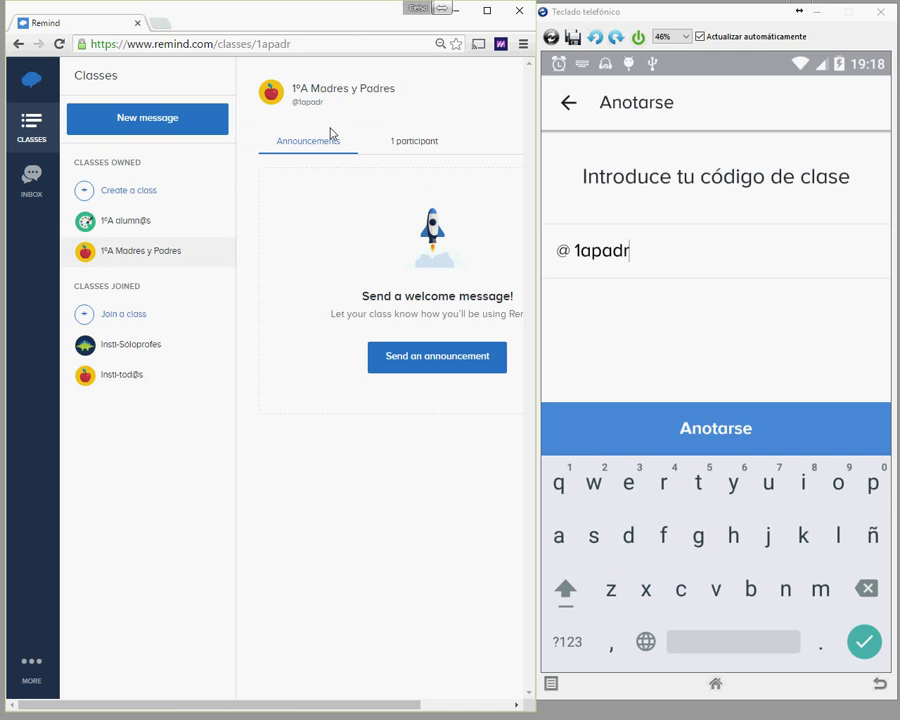
pyautogui.press('Return')
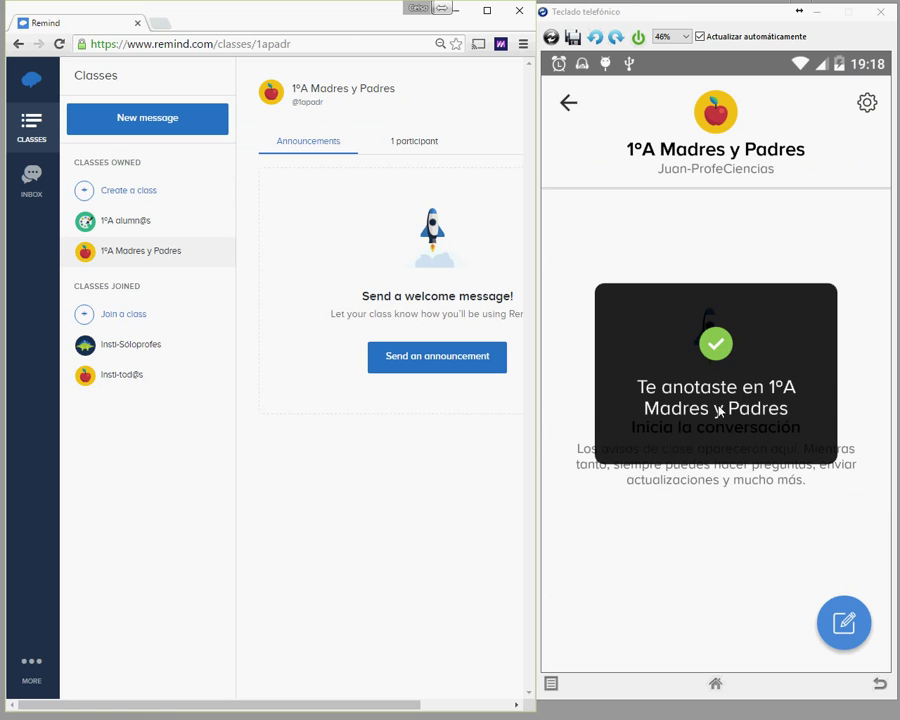
pyautogui.click(569, 104)
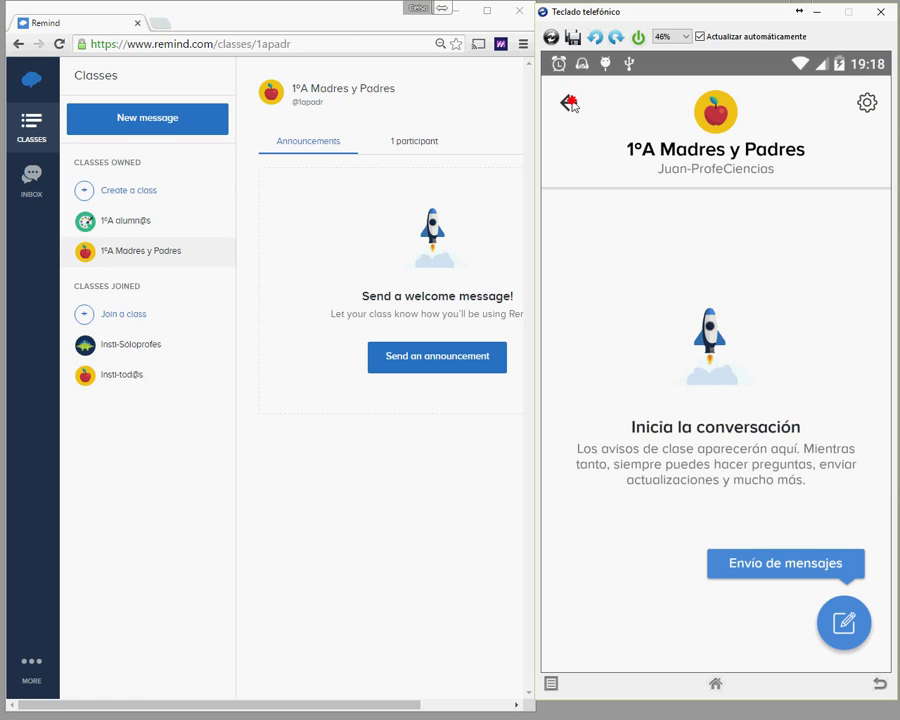
pyautogui.click(569, 104)
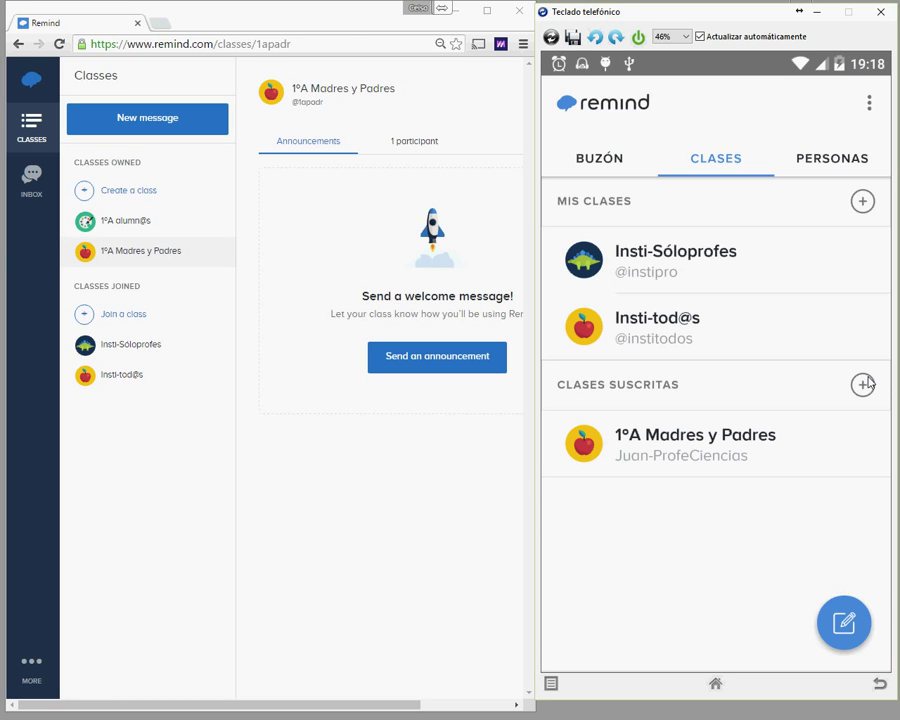
pyautogui.click(869, 383)
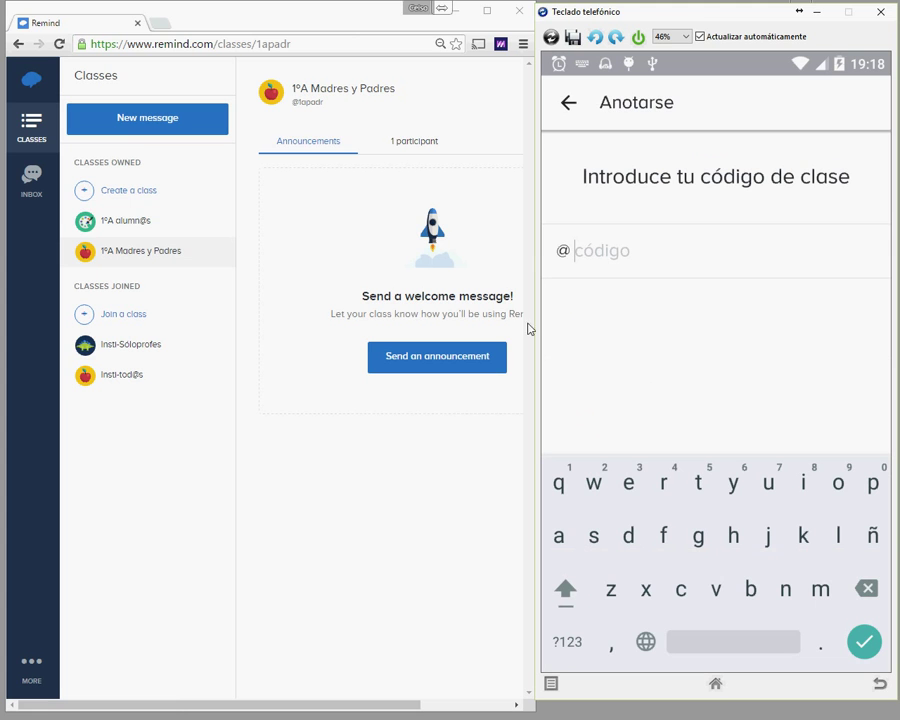
pyautogui.click(128, 220)
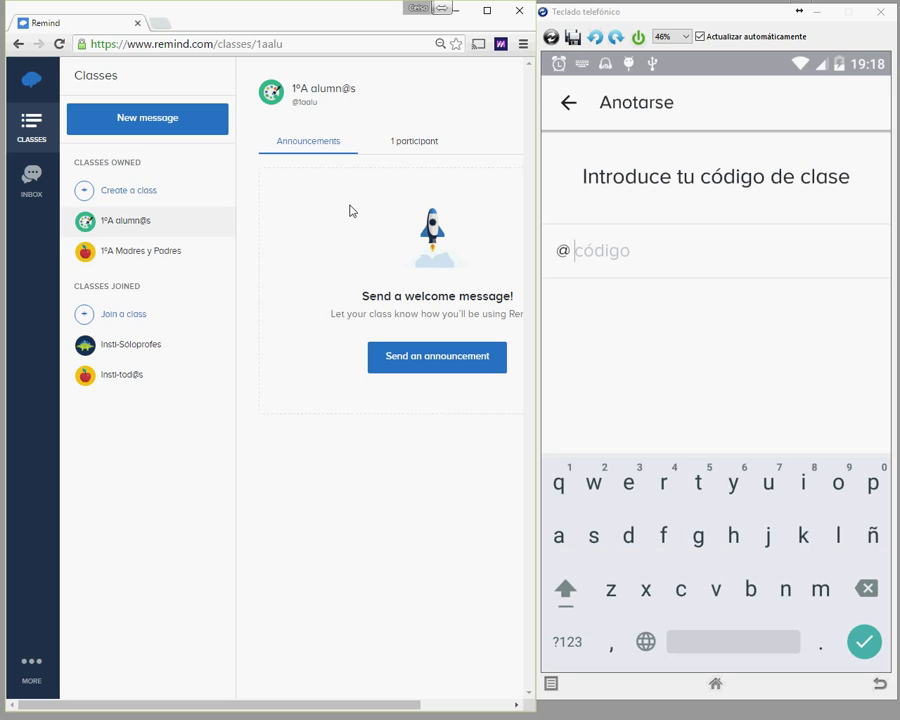
pyautogui.write('1')
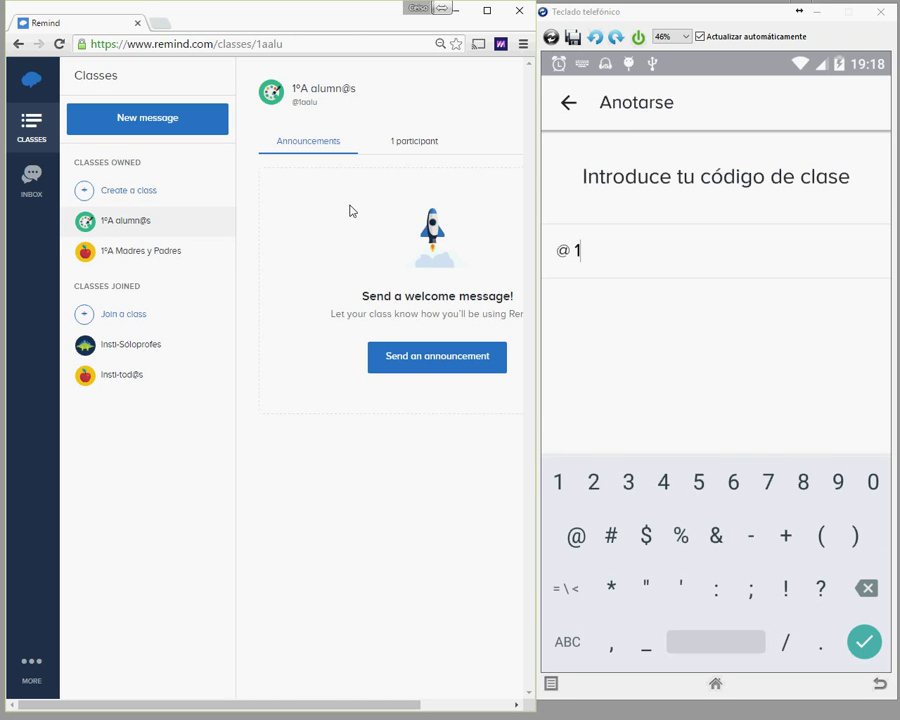
pyautogui.write('aal')
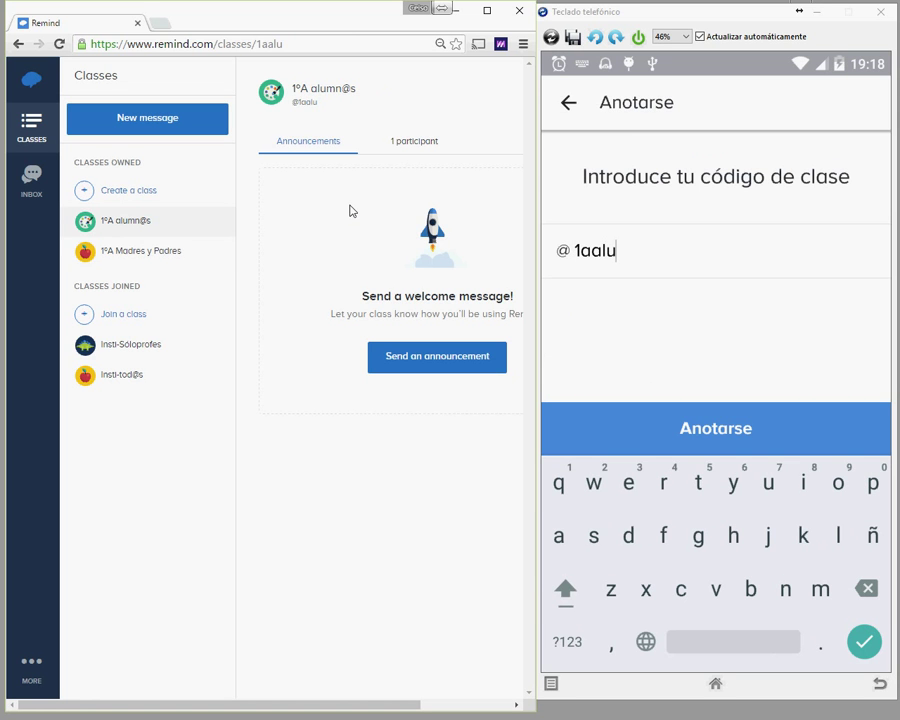
pyautogui.write('u')
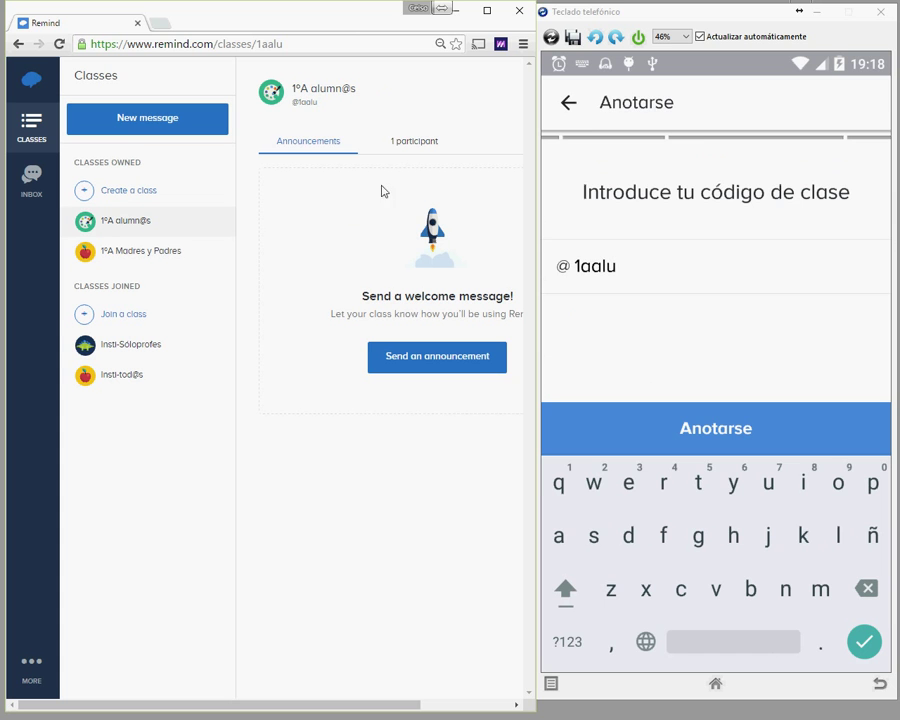
pyautogui.press('Return')
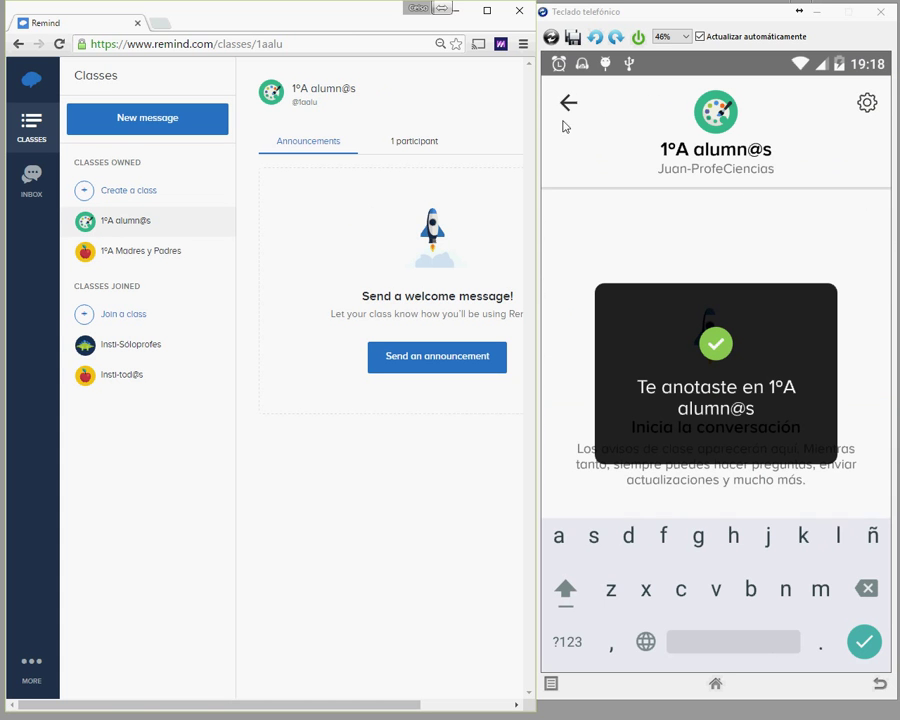
pyautogui.click(568, 104)
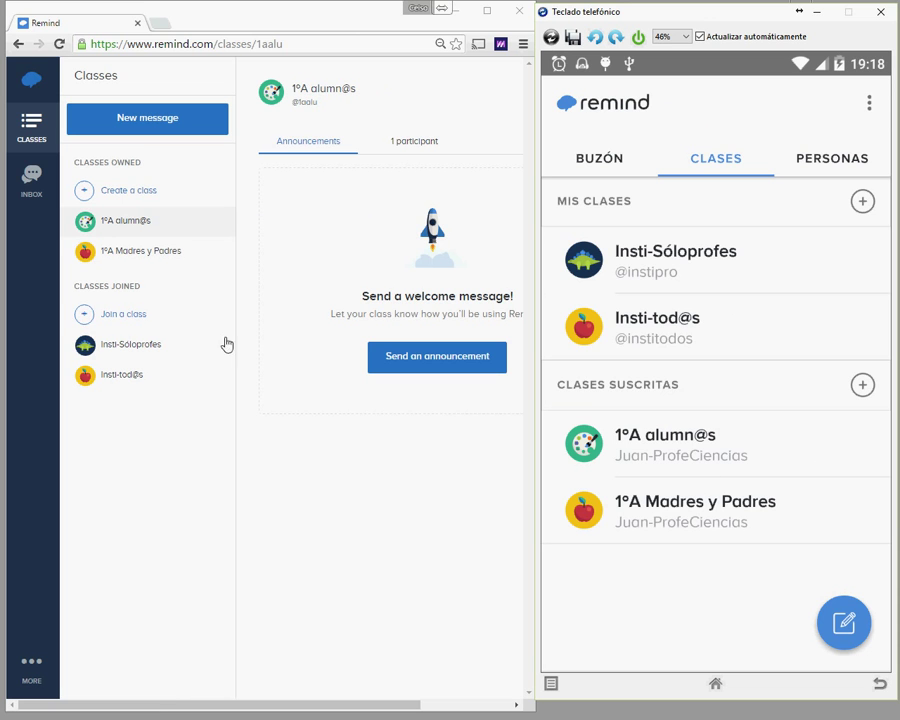
# Step: Make the principal an owner of 1ºA alumn@s from its web participant list
pyautogui.click(122, 225)
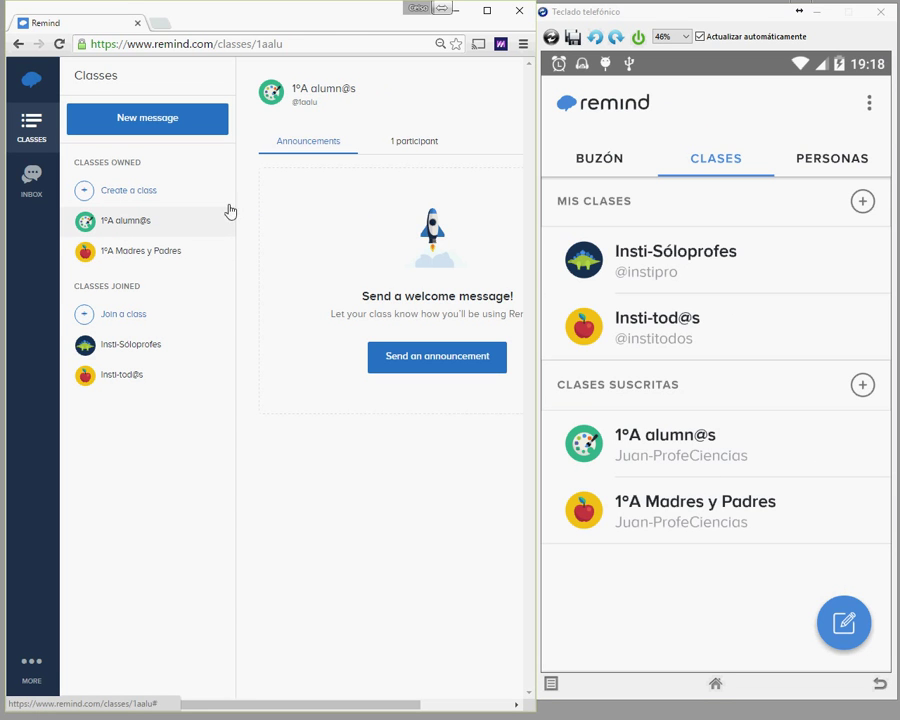
pyautogui.click(418, 144)
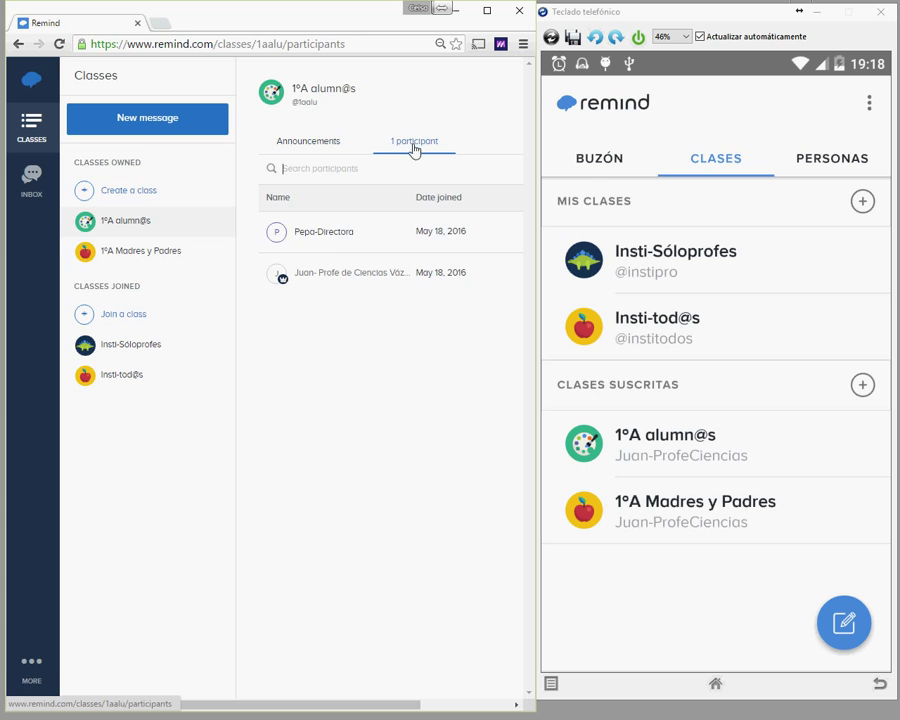
pyautogui.click(322, 236)
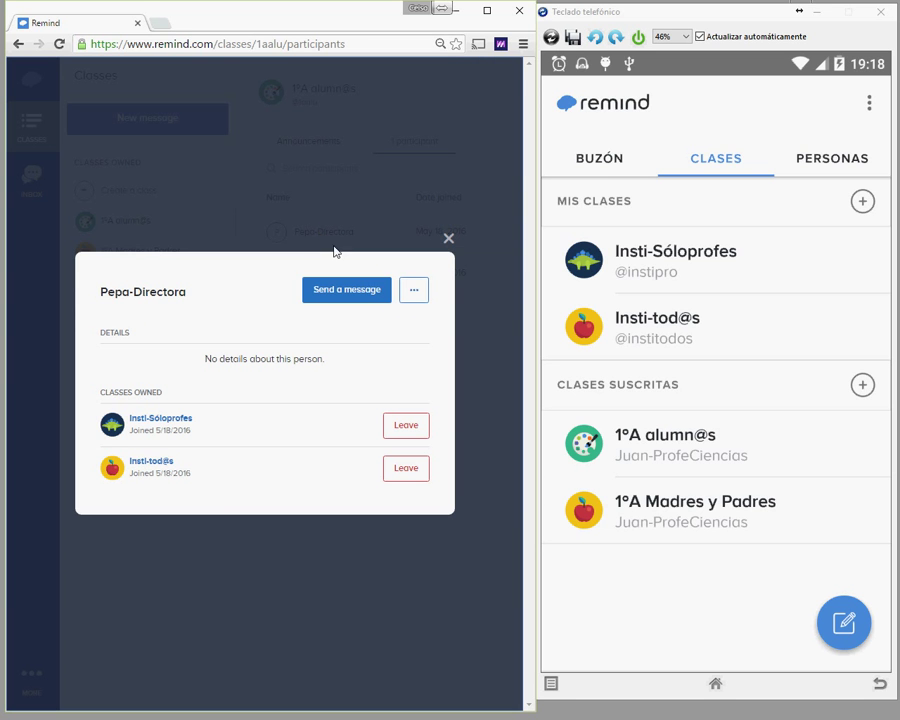
pyautogui.click(412, 298)
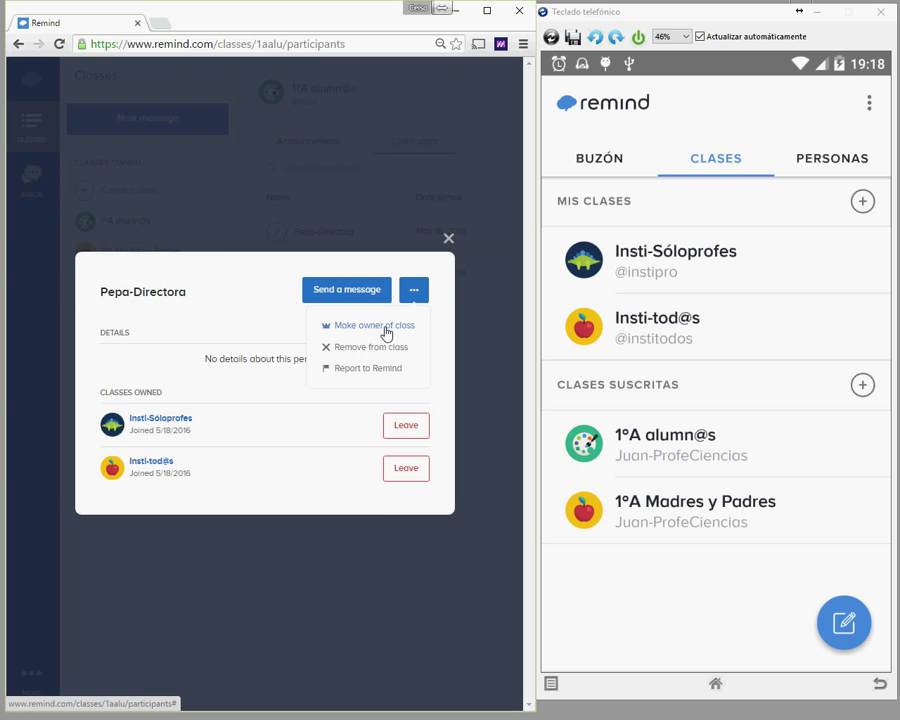
pyautogui.click(387, 333)
pyautogui.click(321, 430)
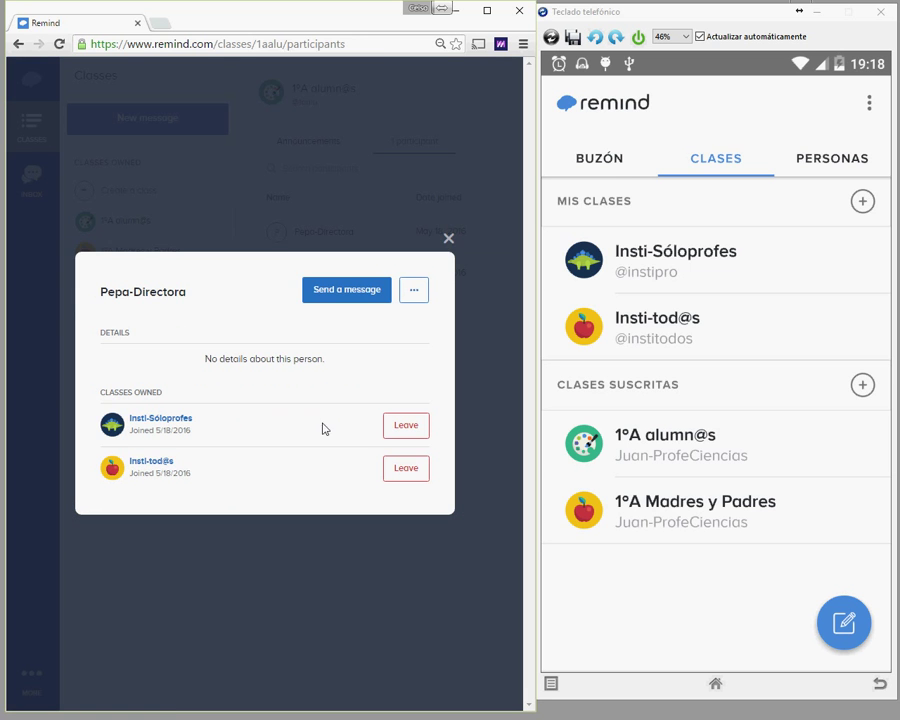
pyautogui.click(449, 242)
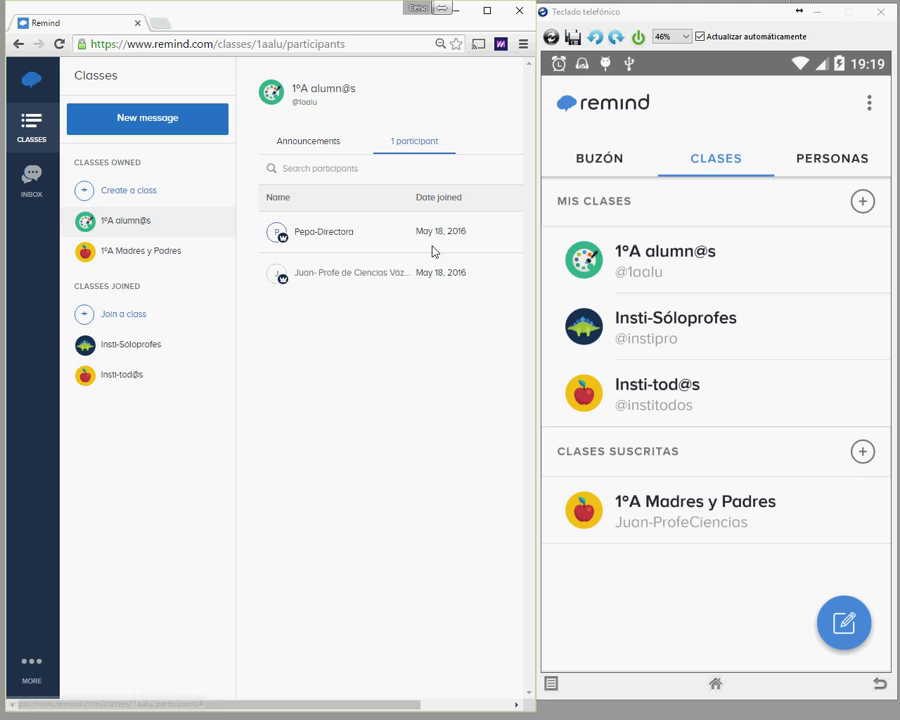
# Step: Add the principal as owner of 1ºA Madres y Padres, then revisit both 1ºA class pages
pyautogui.click(120, 251)
pyautogui.click(412, 140)
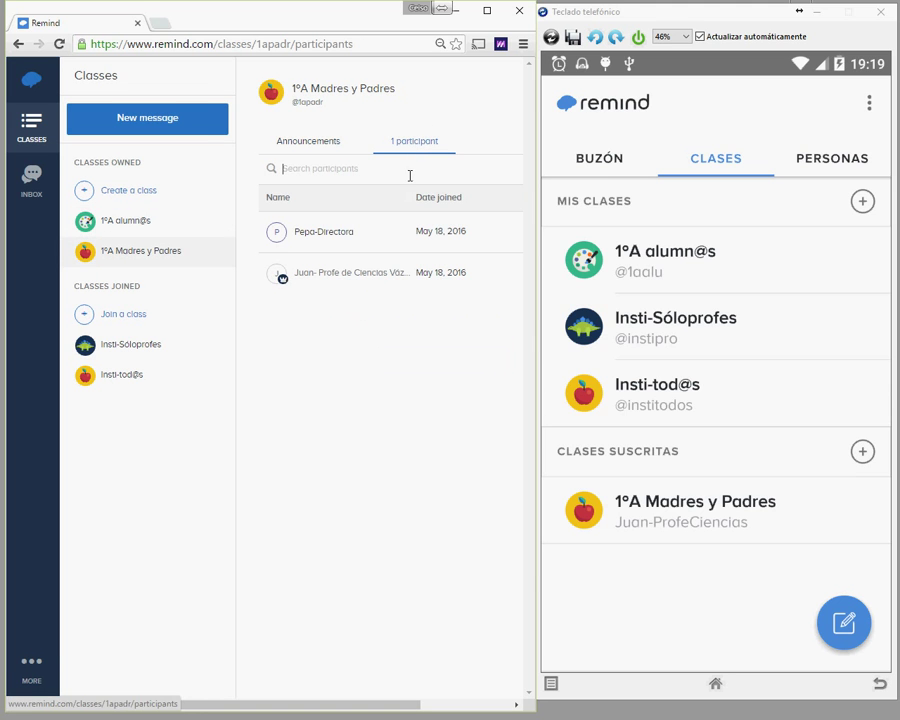
pyautogui.click(487, 10)
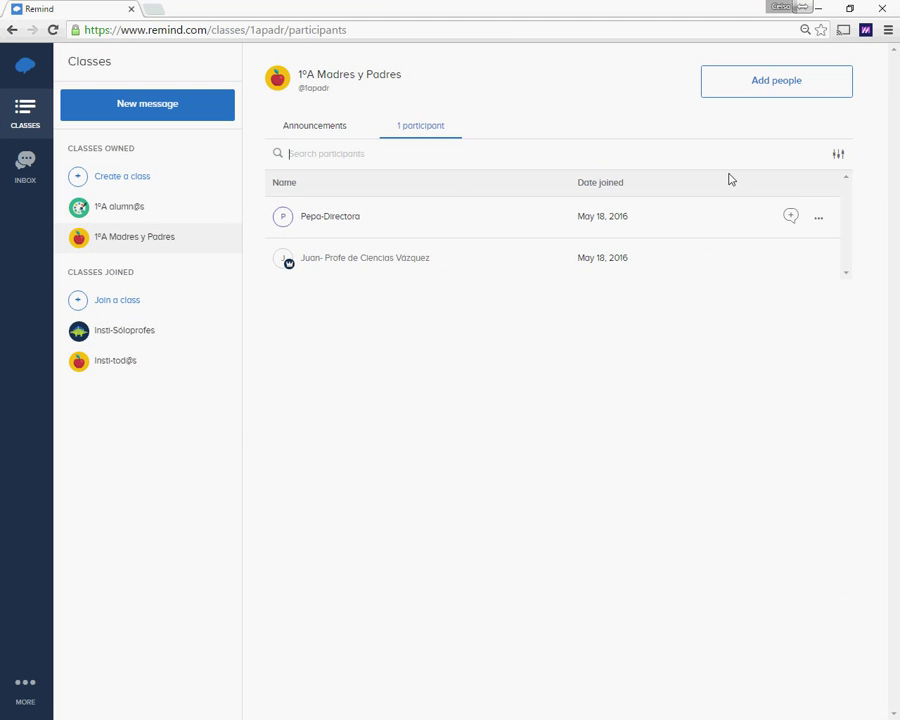
pyautogui.click(817, 220)
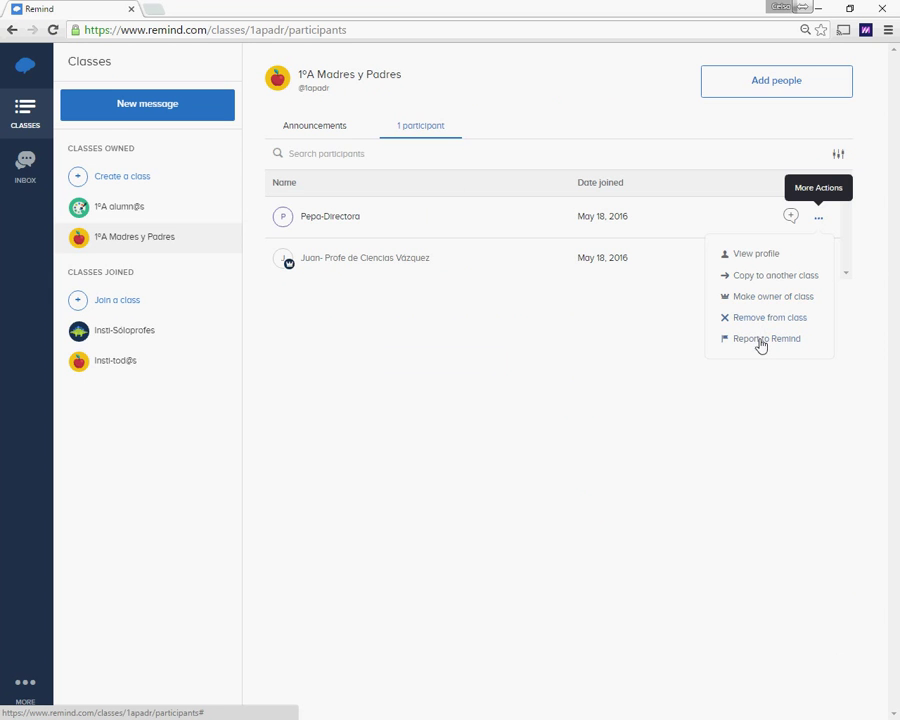
pyautogui.click(788, 298)
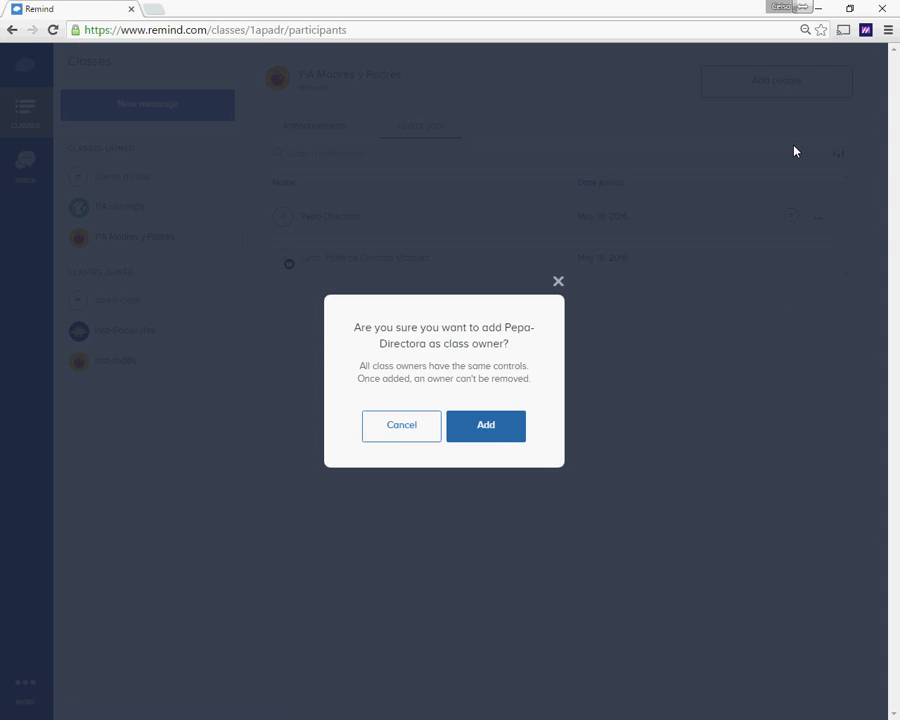
pyautogui.click(491, 433)
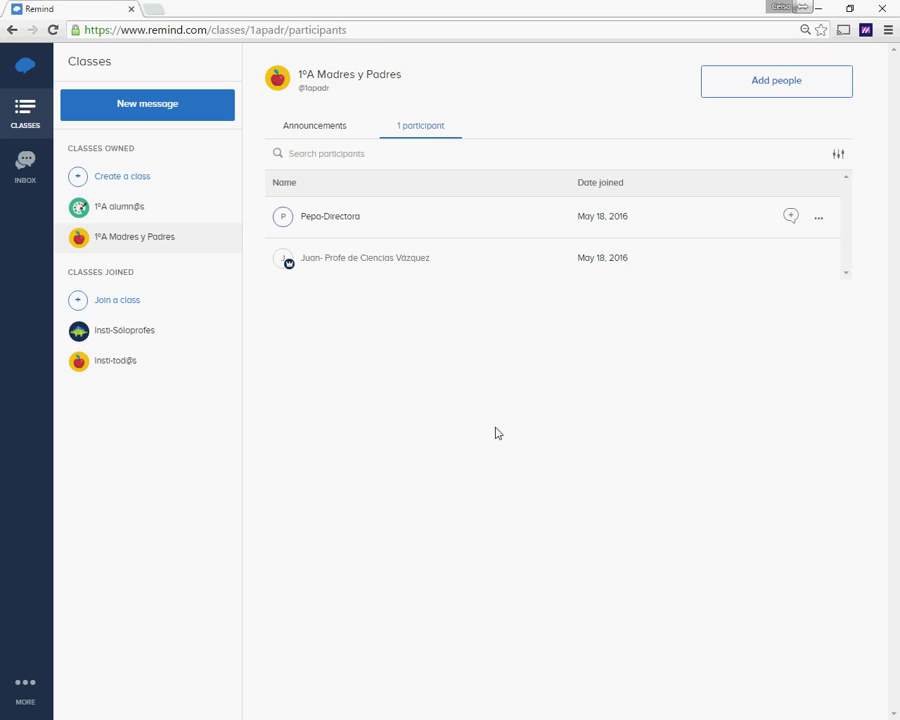
pyautogui.click(852, 9)
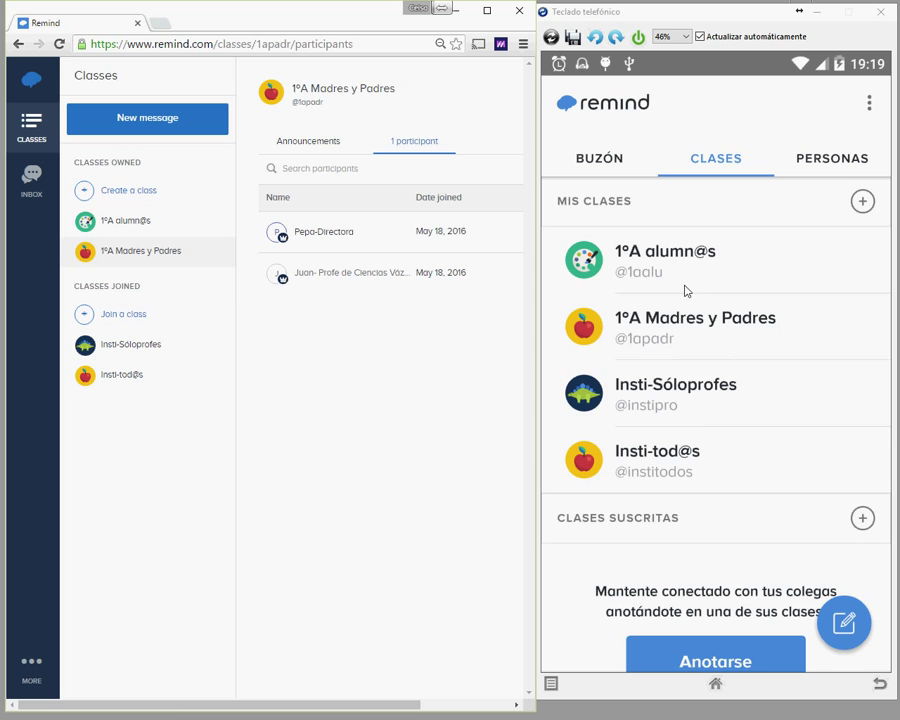
pyautogui.click(141, 222)
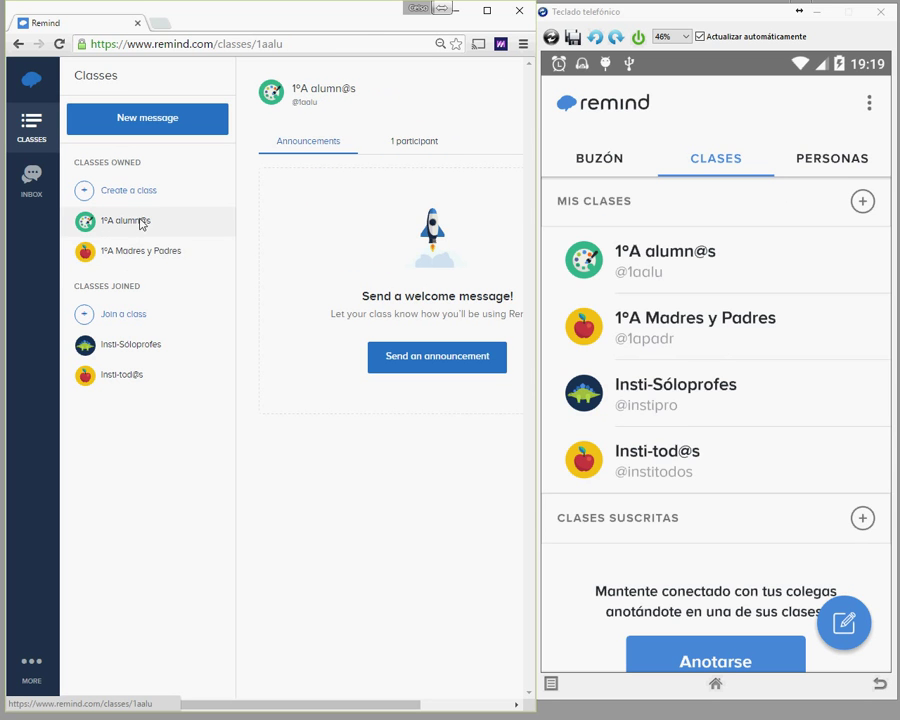
pyautogui.click(122, 258)
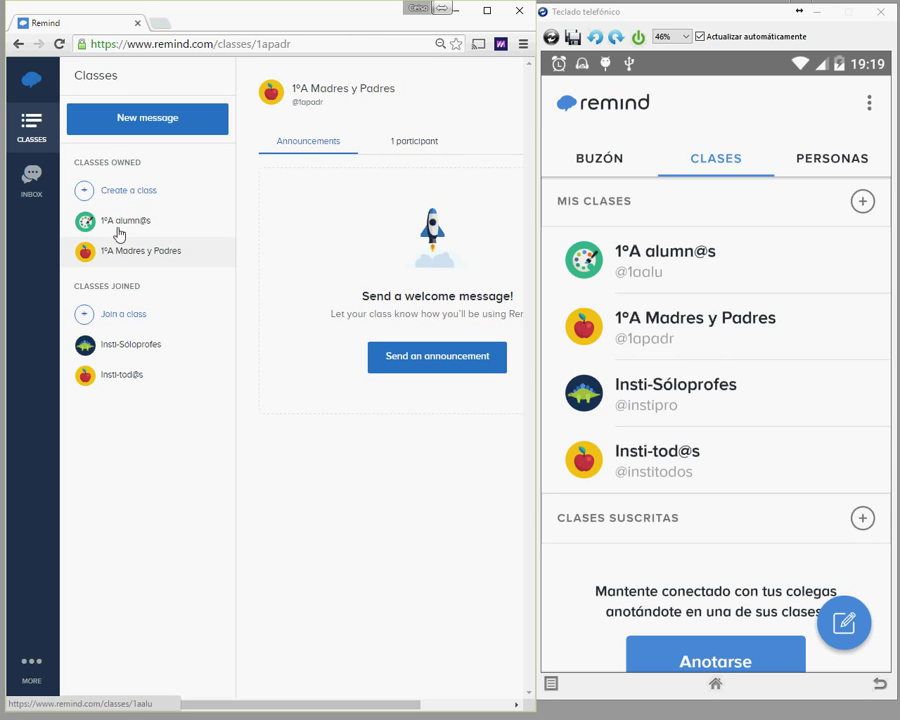
# Step: Open Insti-Sóloprofes on the phone, reload the web classes page, and return to the phone's class list
pyautogui.click(134, 226)
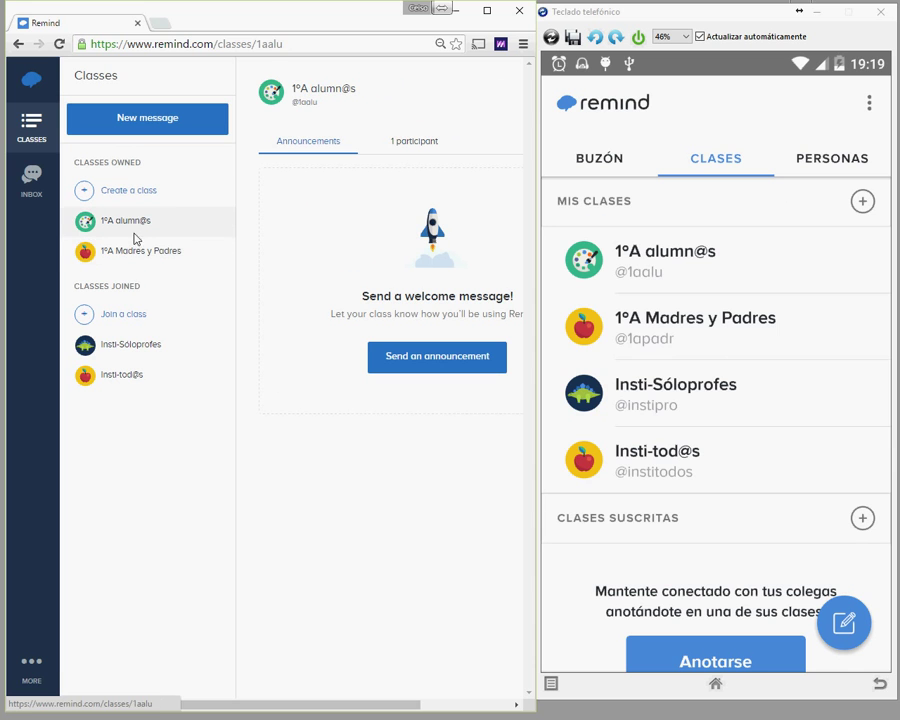
pyautogui.click(655, 398)
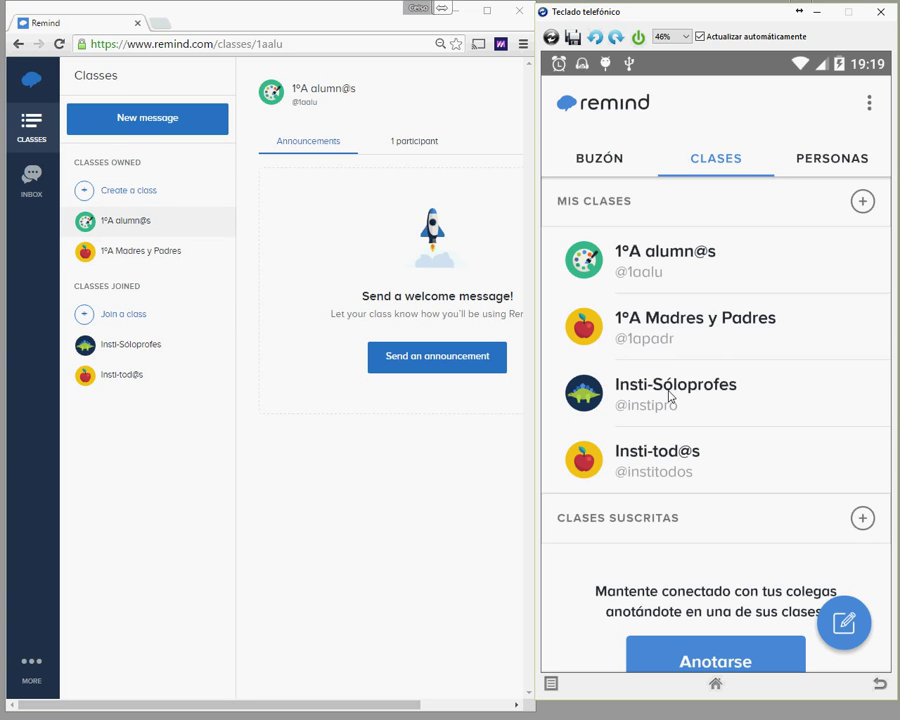
pyautogui.click(670, 397)
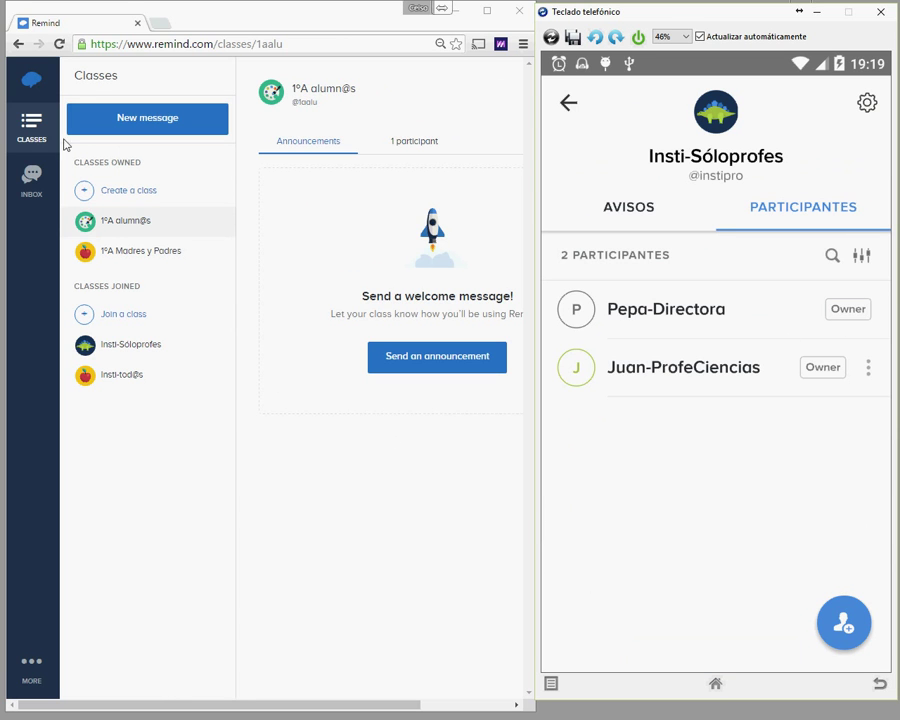
pyautogui.click(60, 45)
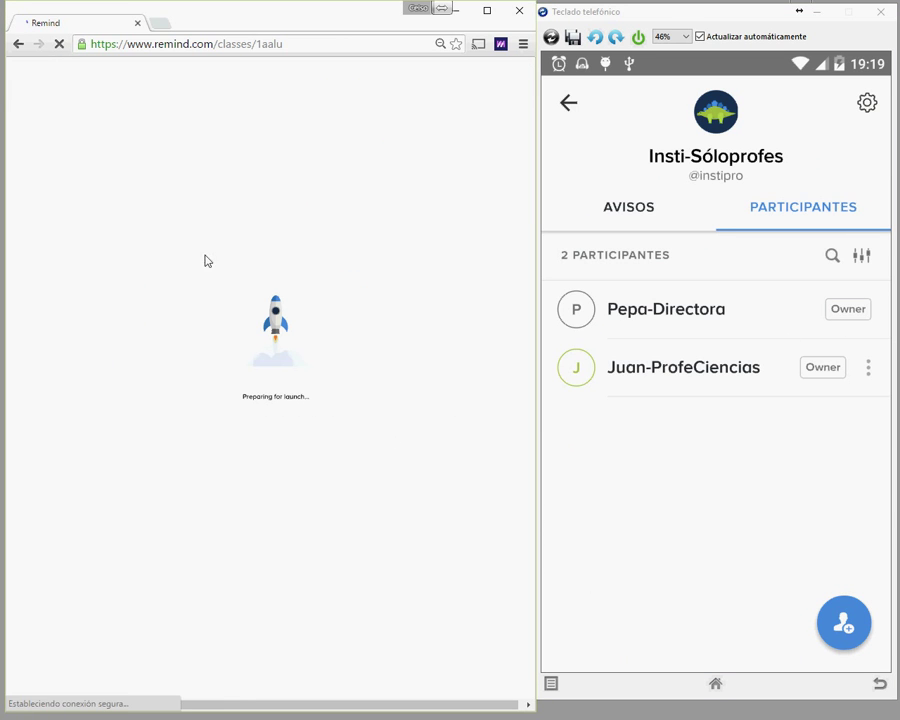
pyautogui.click(568, 103)
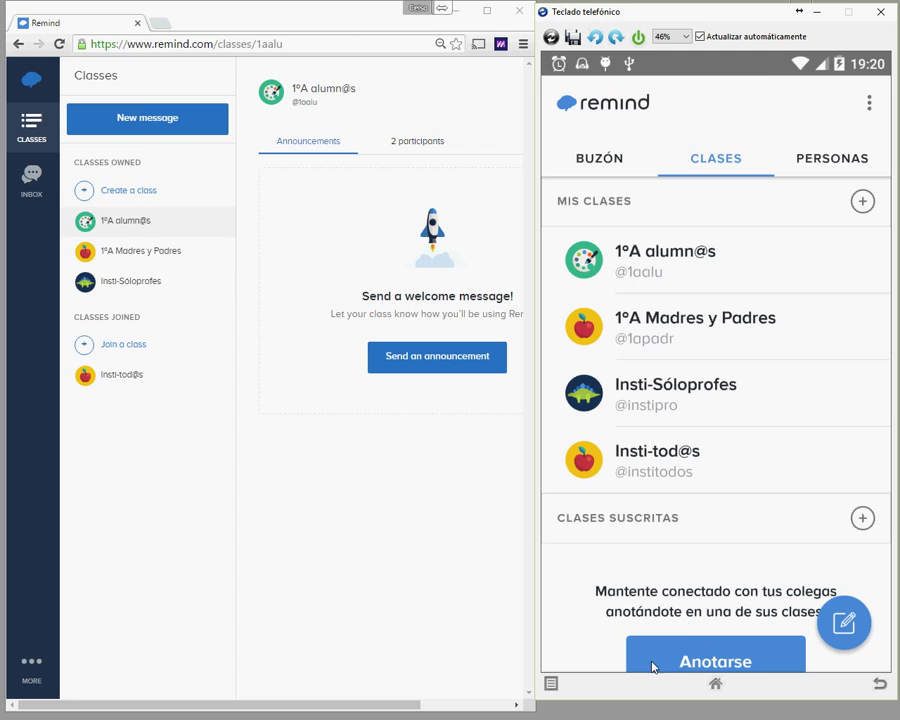
# Step: Hide the web browser and back out of the phone app's add-people options
pyautogui.press('Home')
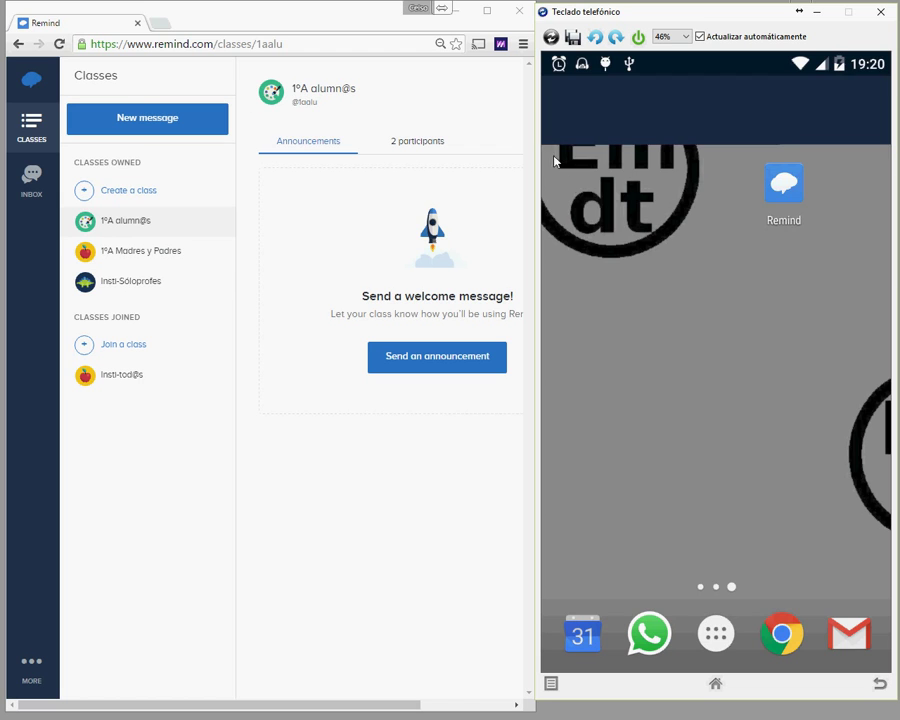
pyautogui.click(464, 14)
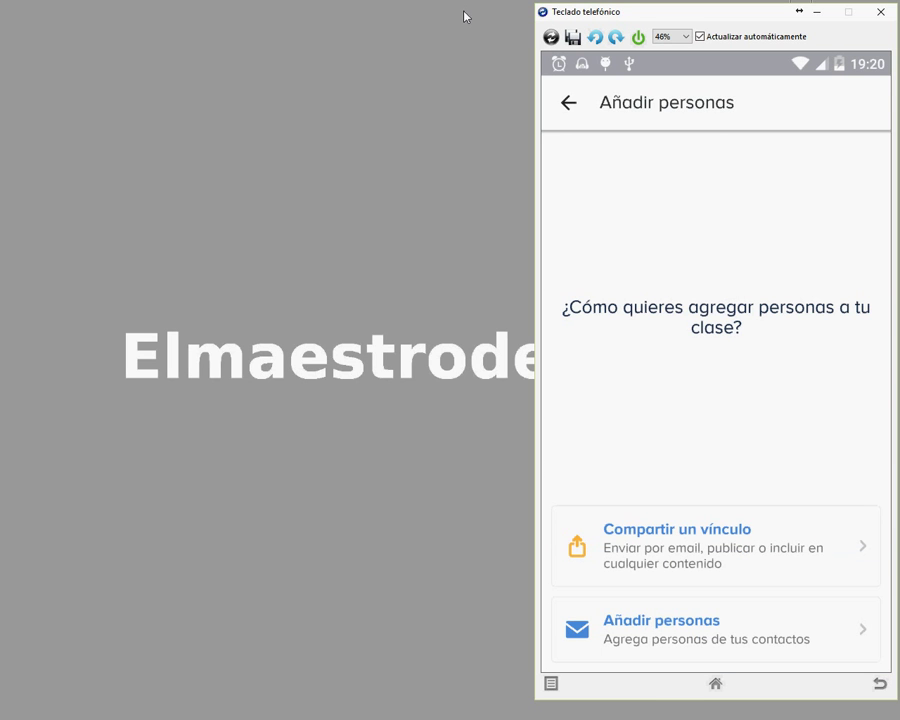
pyautogui.click(570, 104)
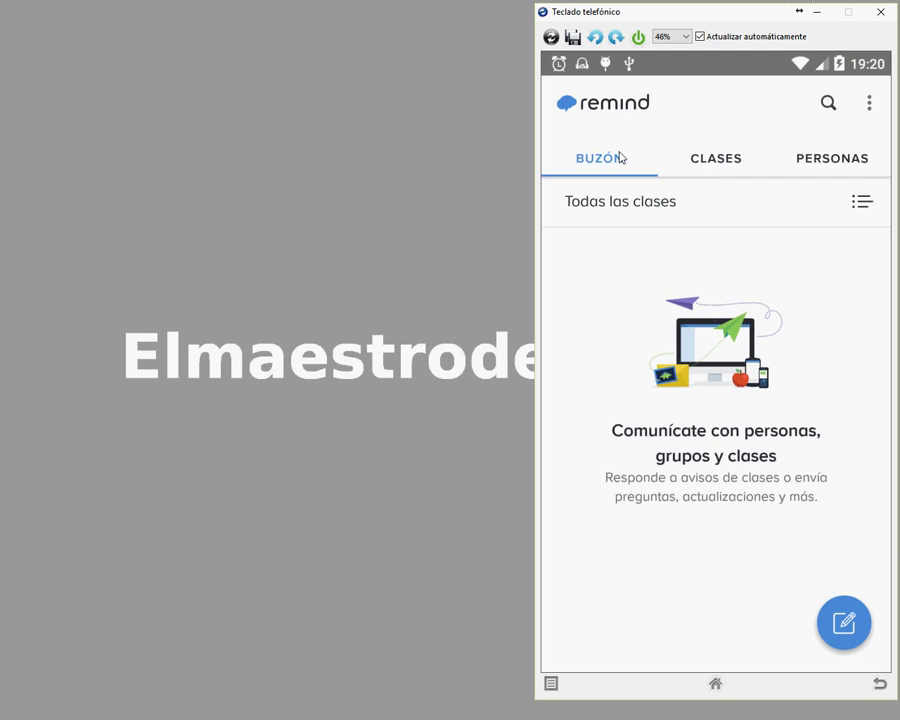
# Step: Review the CLASES and PERSONAS lists, ending on the four owned classes
pyautogui.click(713, 164)
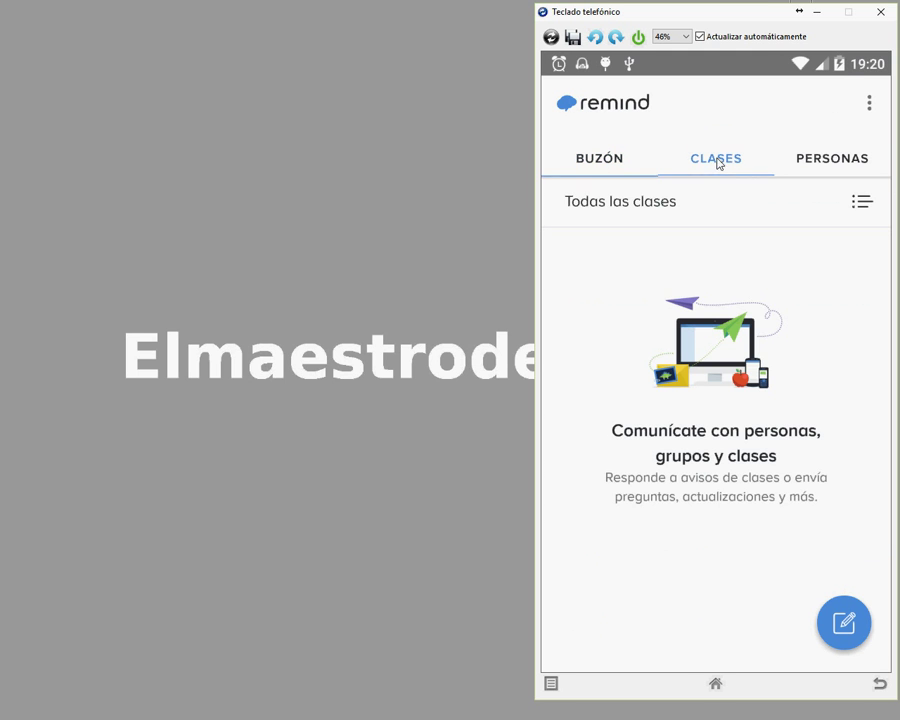
pyautogui.click(843, 167)
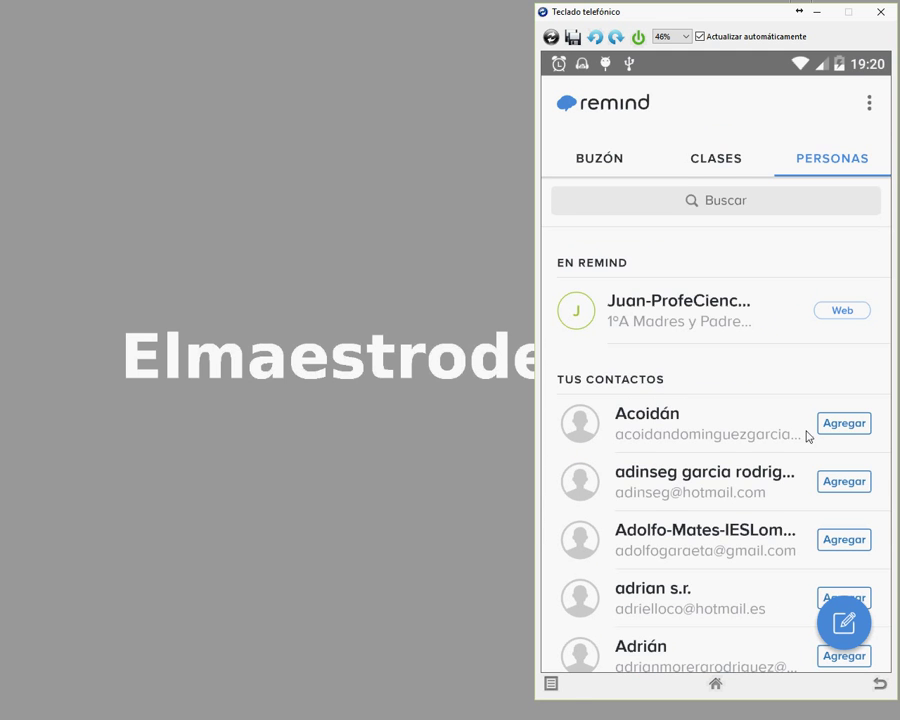
pyautogui.click(726, 167)
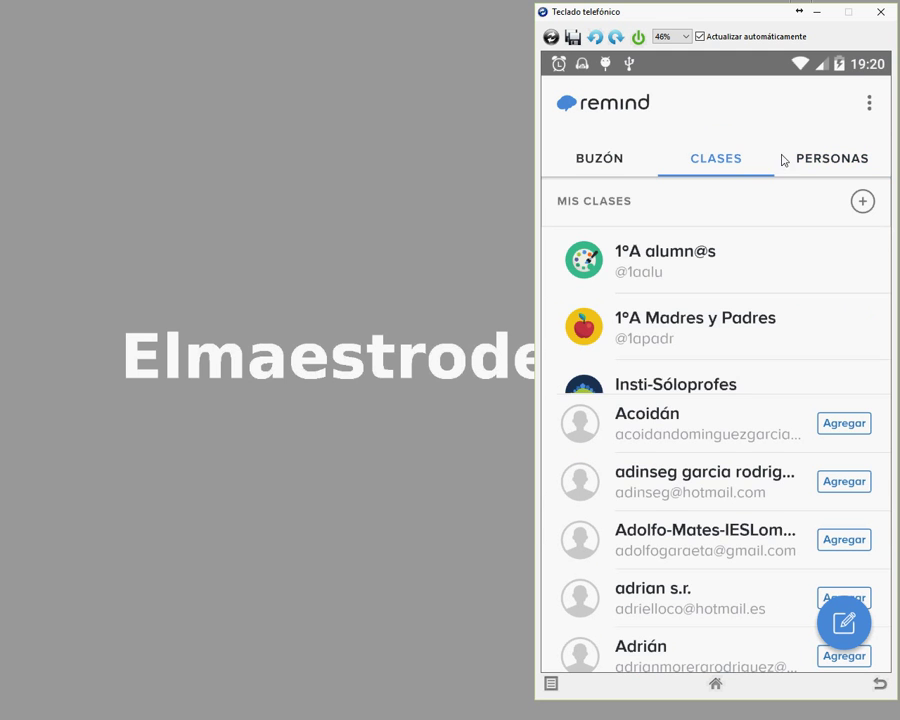
# Step: Open Ajustes from the three-dot menu and review the Tu cuenta and Notificaciones pages
pyautogui.click(870, 106)
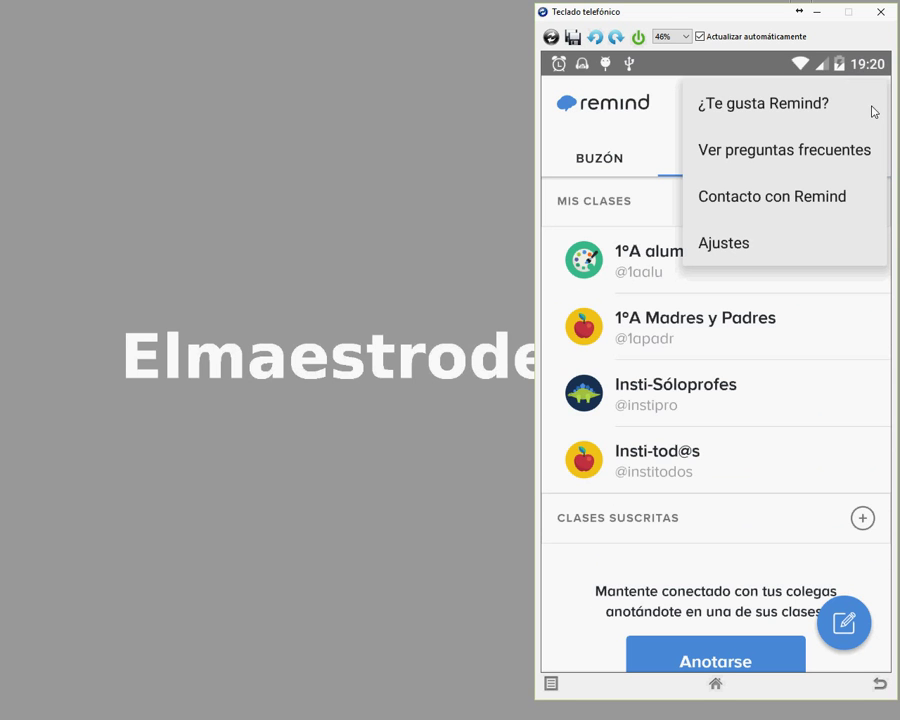
pyautogui.click(734, 251)
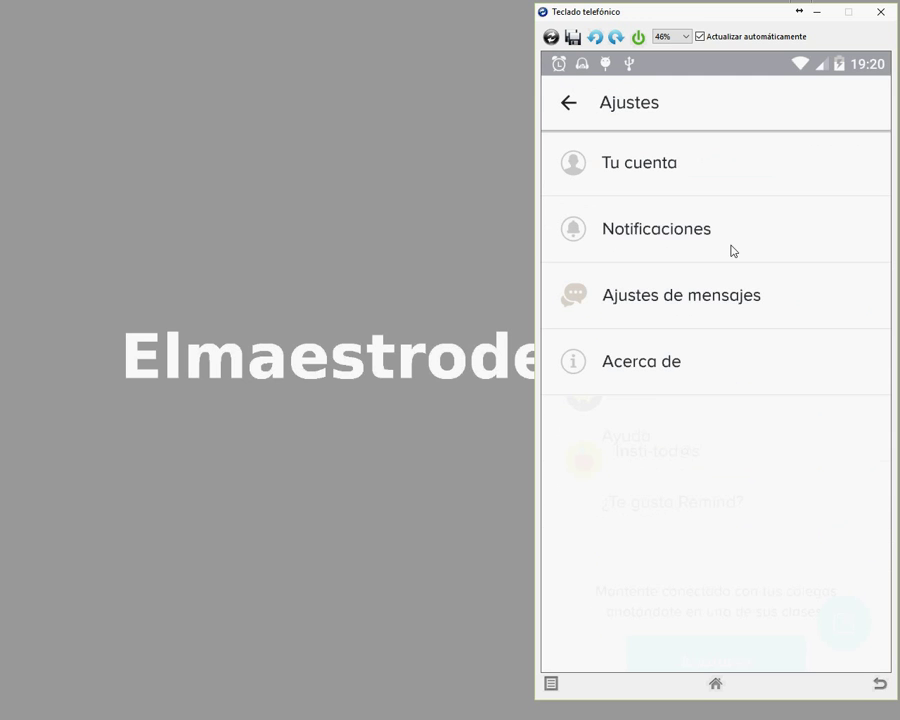
pyautogui.click(667, 168)
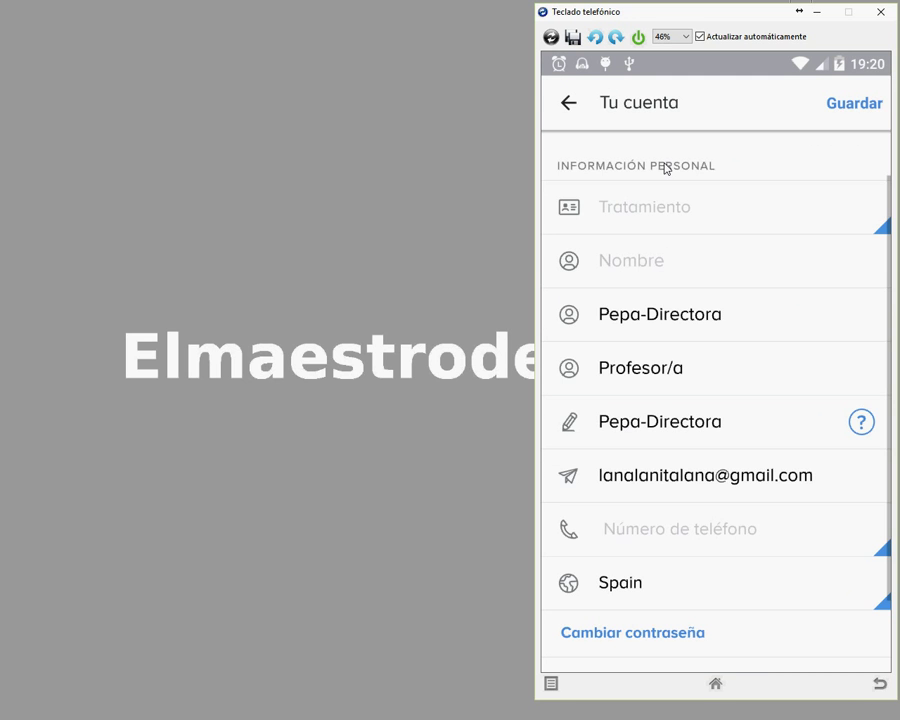
pyautogui.click(568, 102)
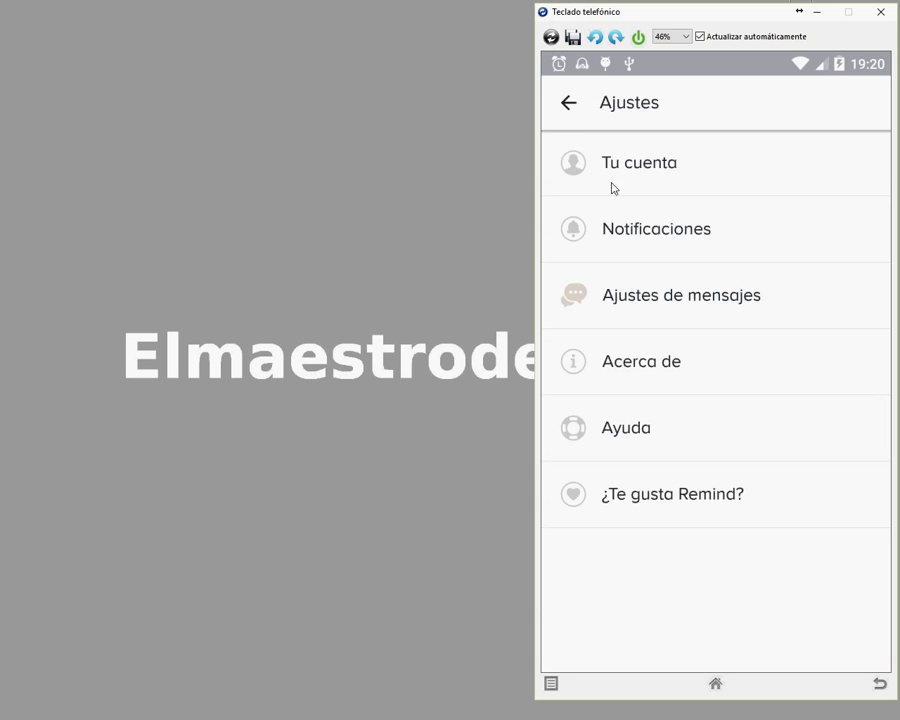
pyautogui.click(578, 235)
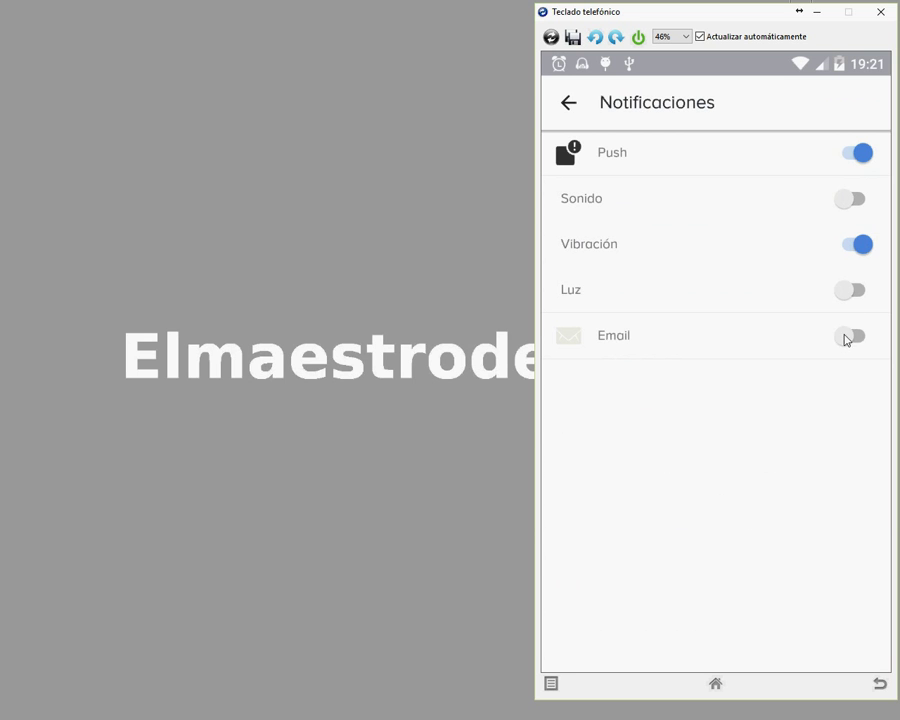
pyautogui.click(572, 105)
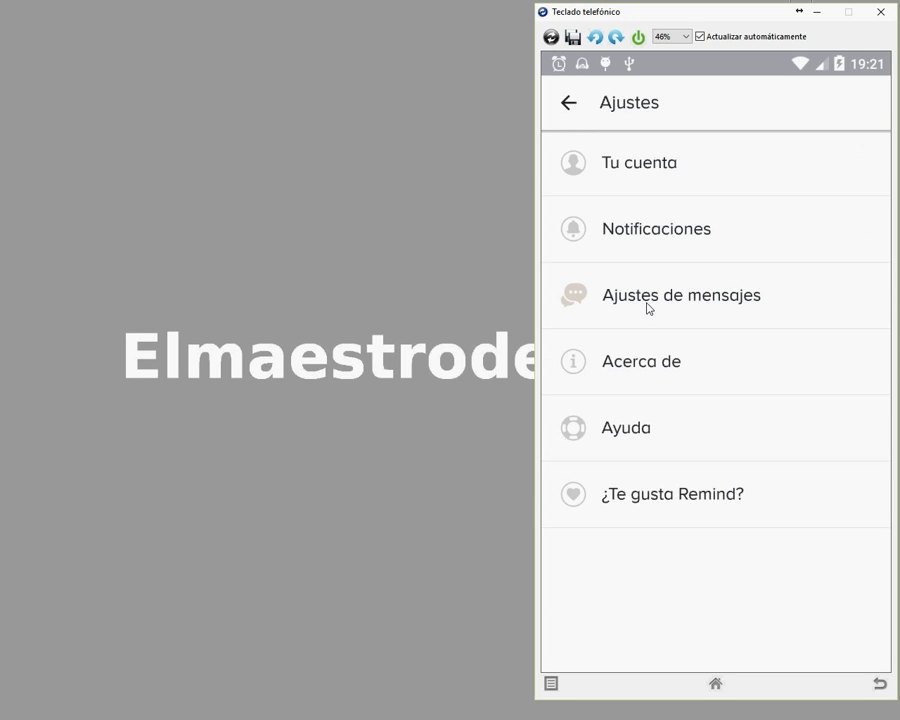
# Step: Change the class communication in Ajustes de mensajes from Conversaciones bilaterales to Avisos unilaterales
pyautogui.click(648, 300)
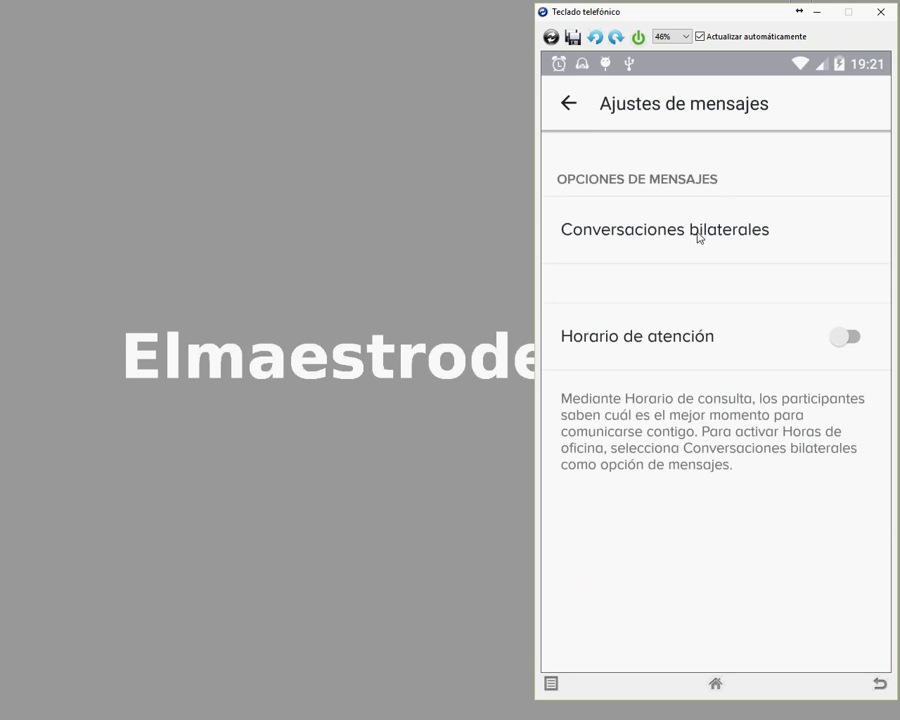
pyautogui.click(617, 236)
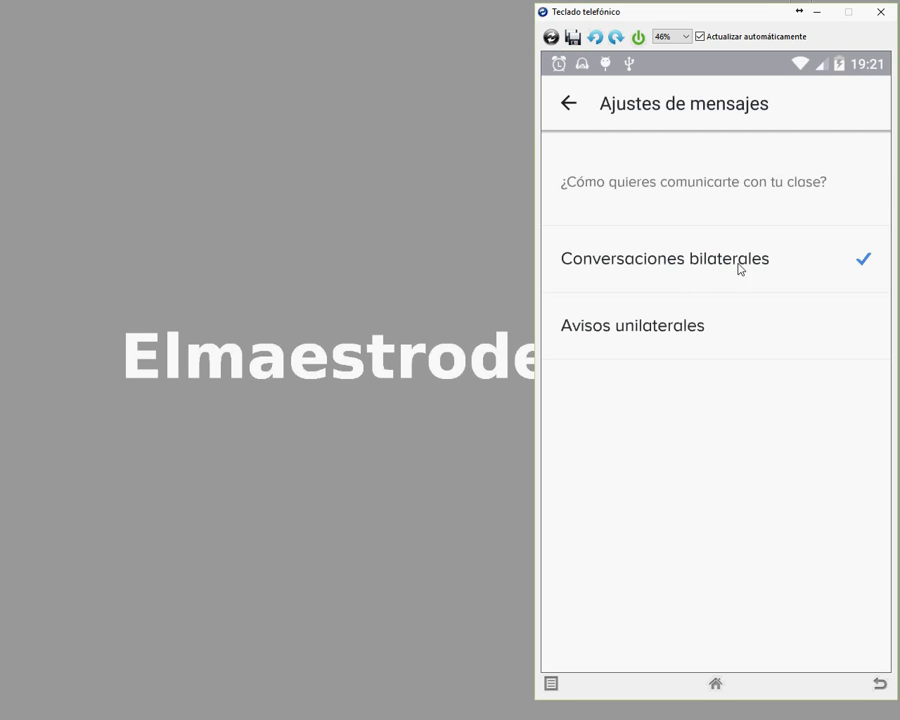
pyautogui.click(693, 333)
pyautogui.click(568, 104)
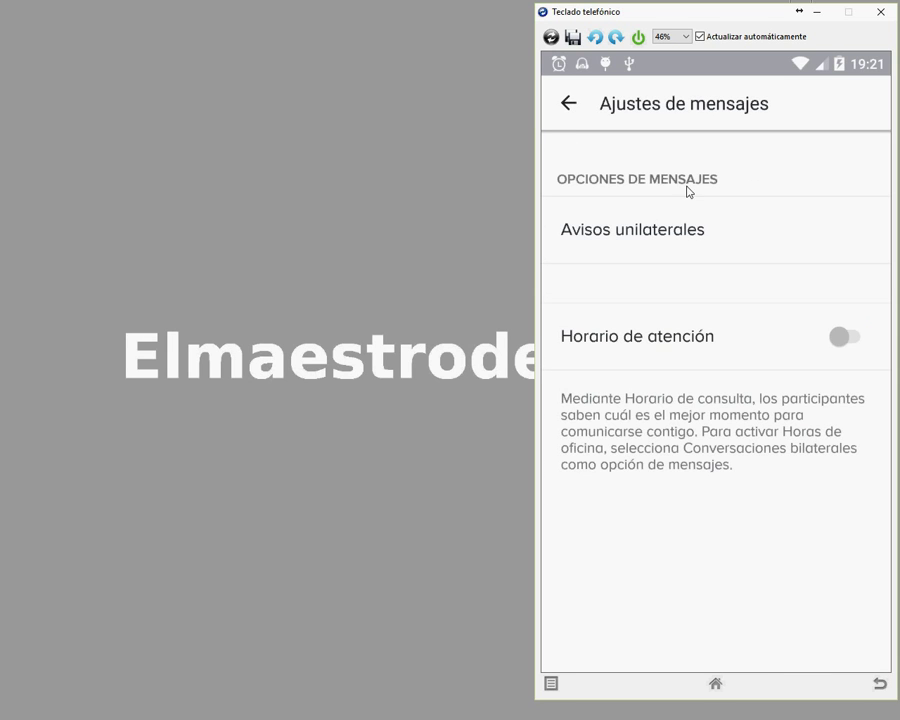
pyautogui.click(860, 338)
pyautogui.click(706, 241)
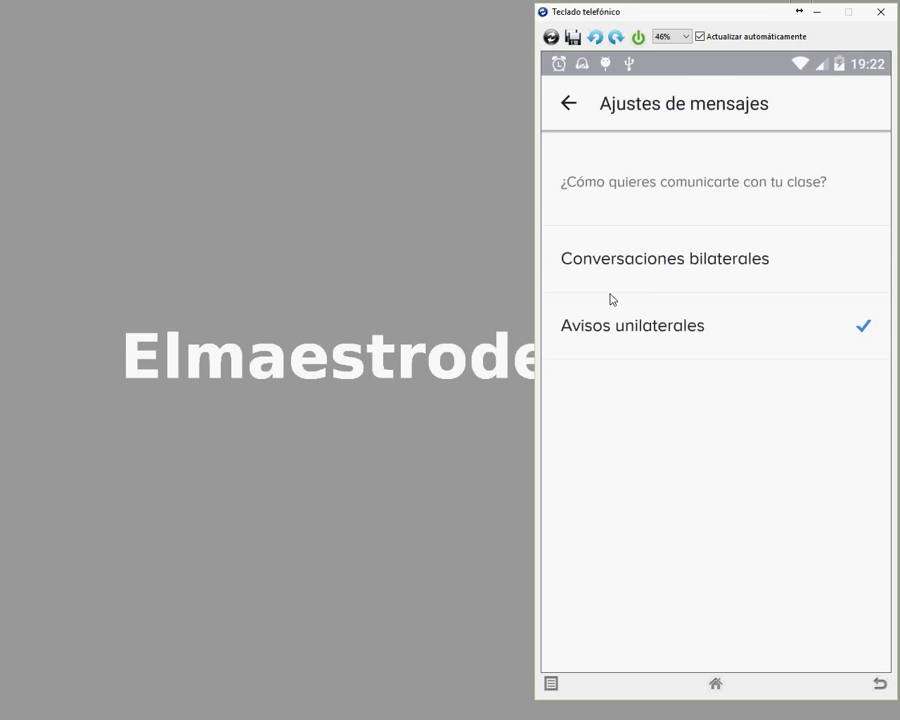
# Step: Restore Conversaciones bilaterales, enable 7:00–19:00 Monday–Friday office hours, and return to CLASES
pyautogui.click(842, 273)
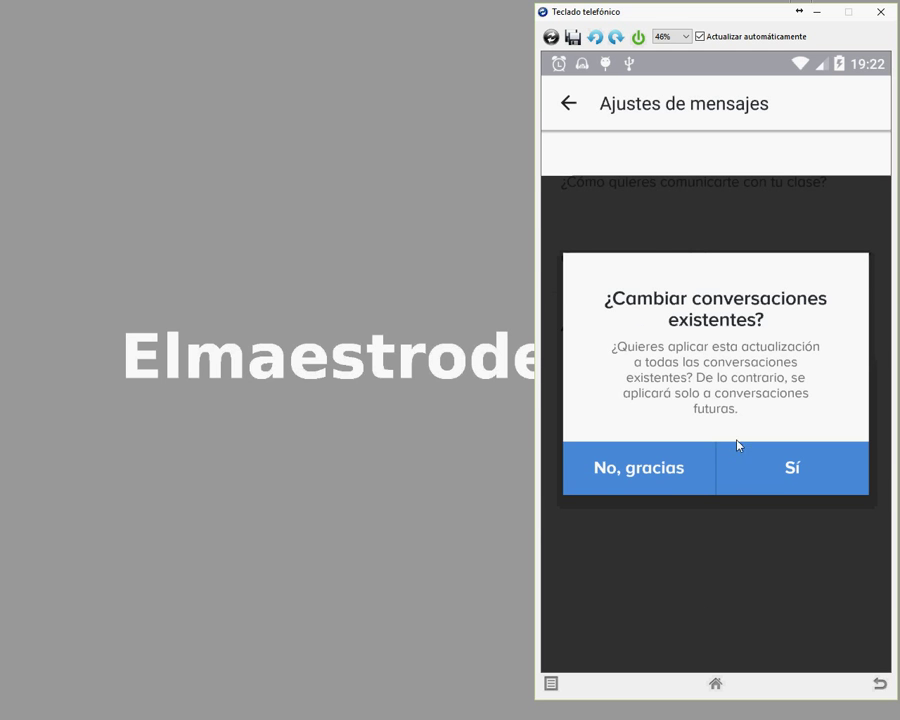
pyautogui.click(738, 447)
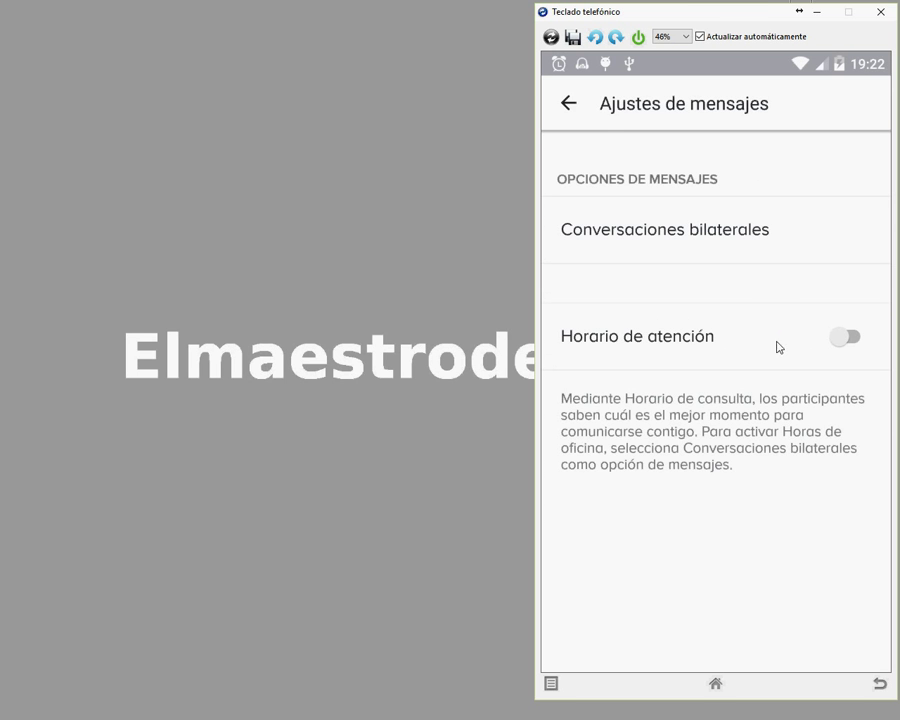
pyautogui.click(851, 338)
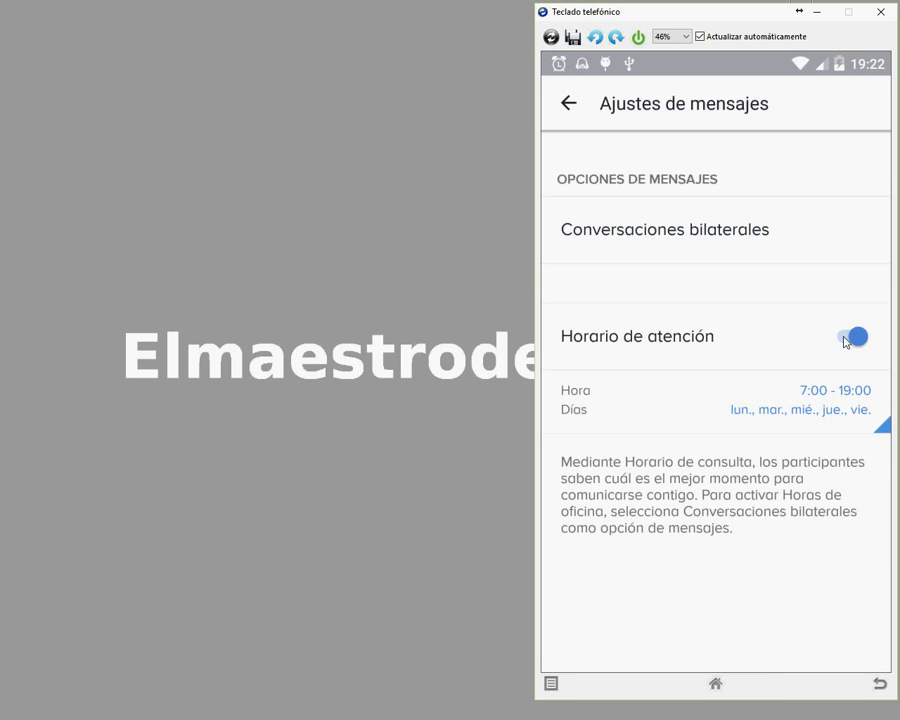
pyautogui.click(567, 104)
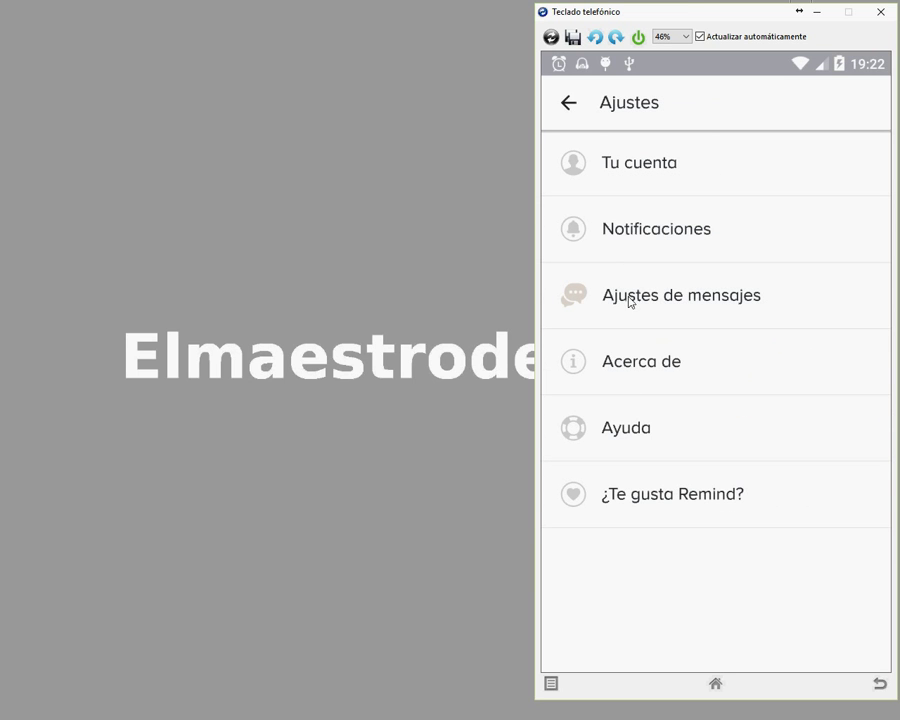
pyautogui.click(568, 104)
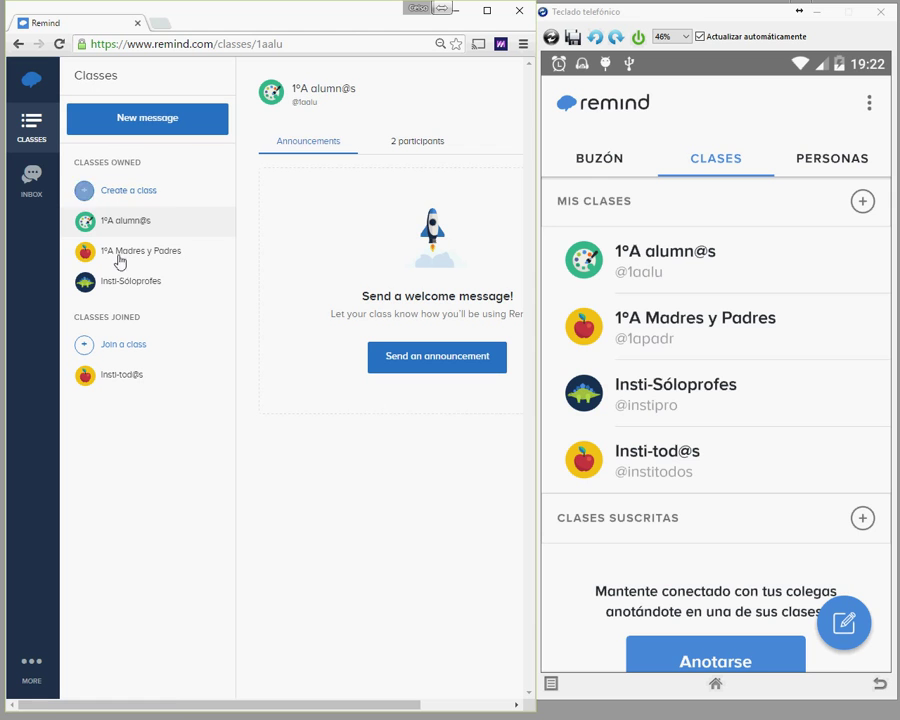
# Step: Open the web Account settings and check the Notifications and Profile pages
pyautogui.click(35, 672)
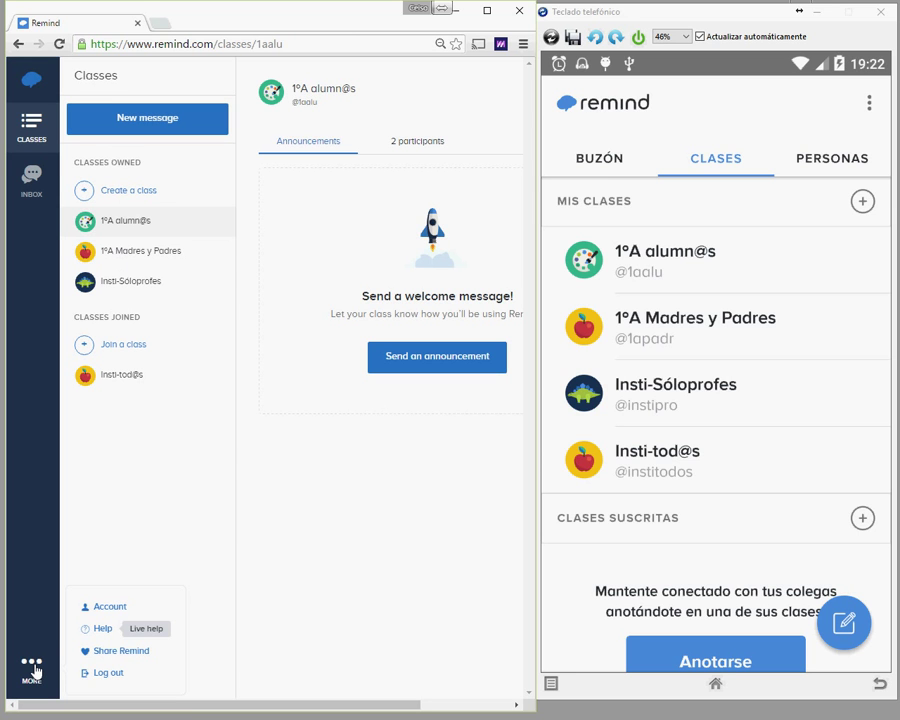
pyautogui.click(103, 613)
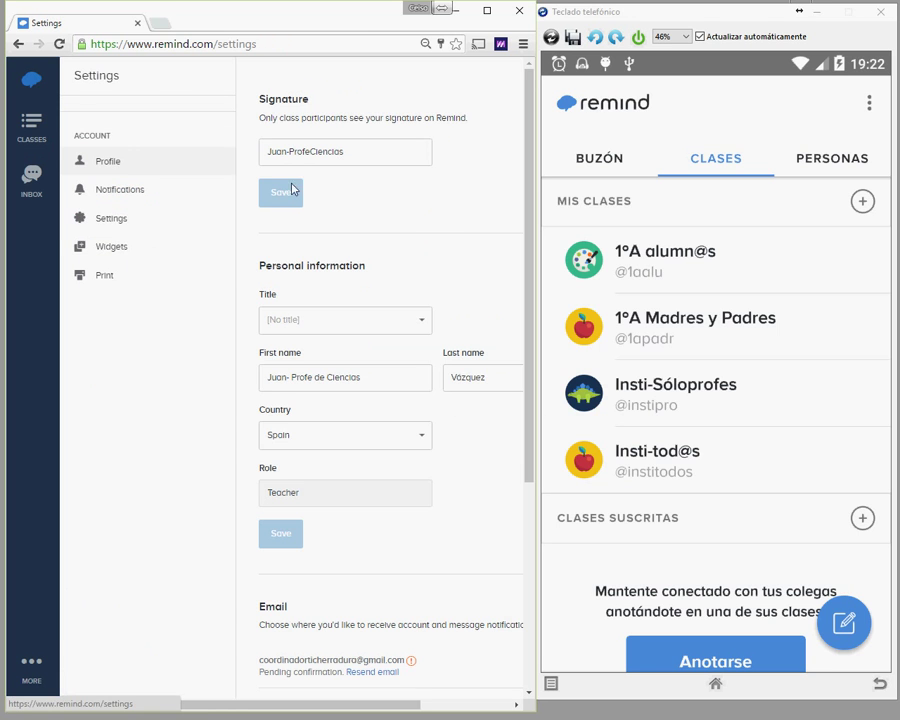
pyautogui.click(487, 11)
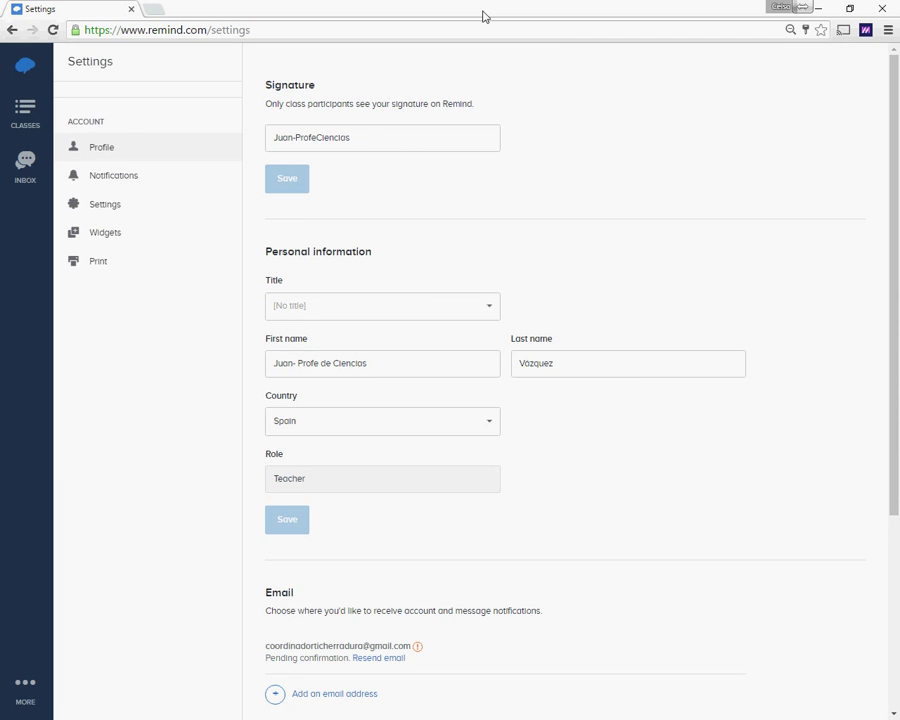
pyautogui.click(92, 177)
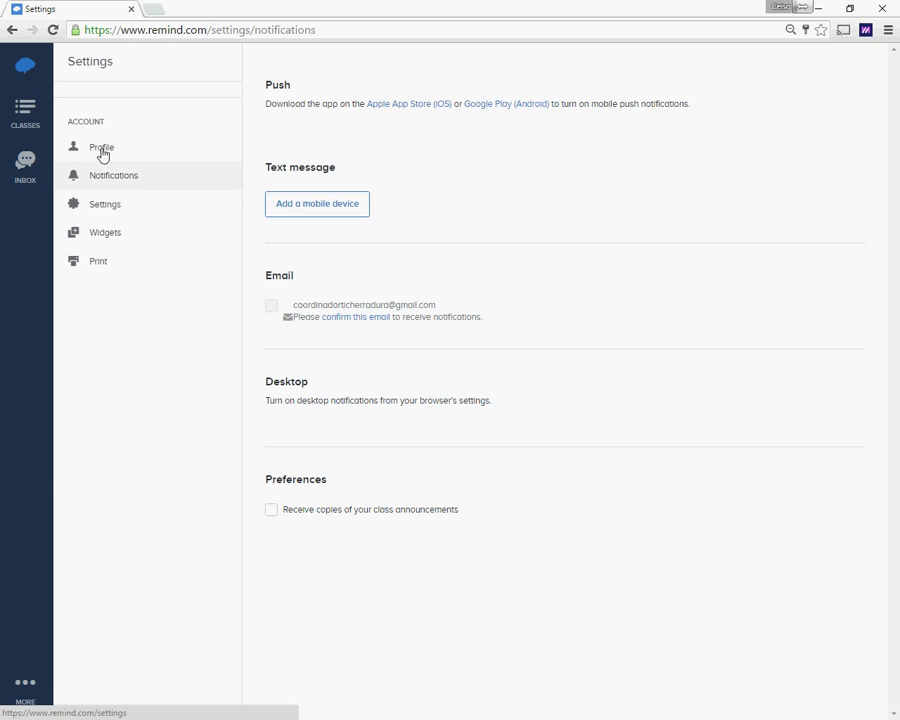
pyautogui.click(101, 157)
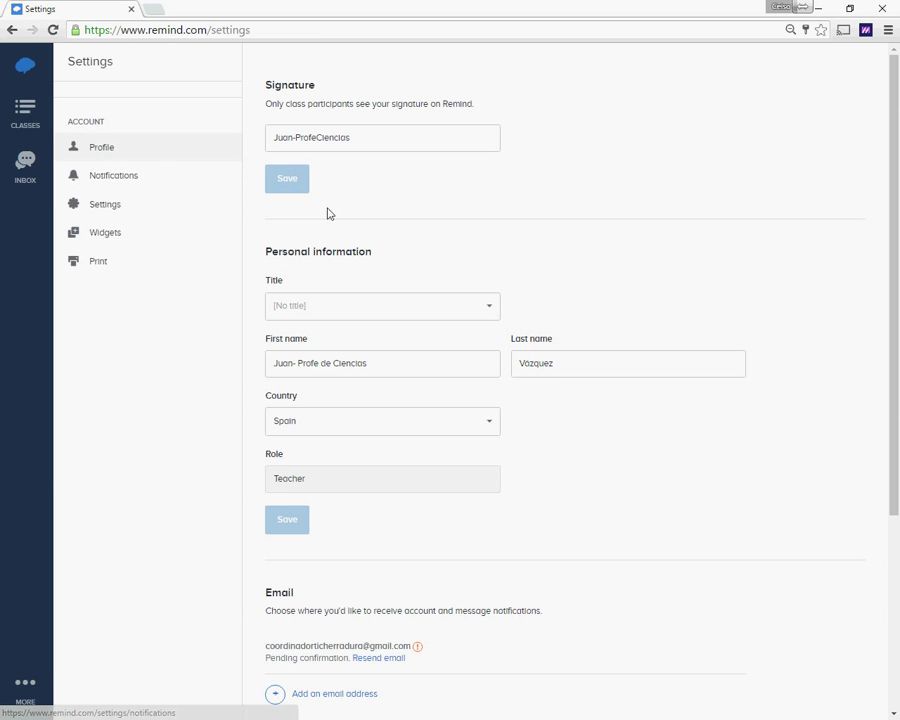
# Step: Inspect the First name and Signature profile fields without changing them
pyautogui.click(400, 363)
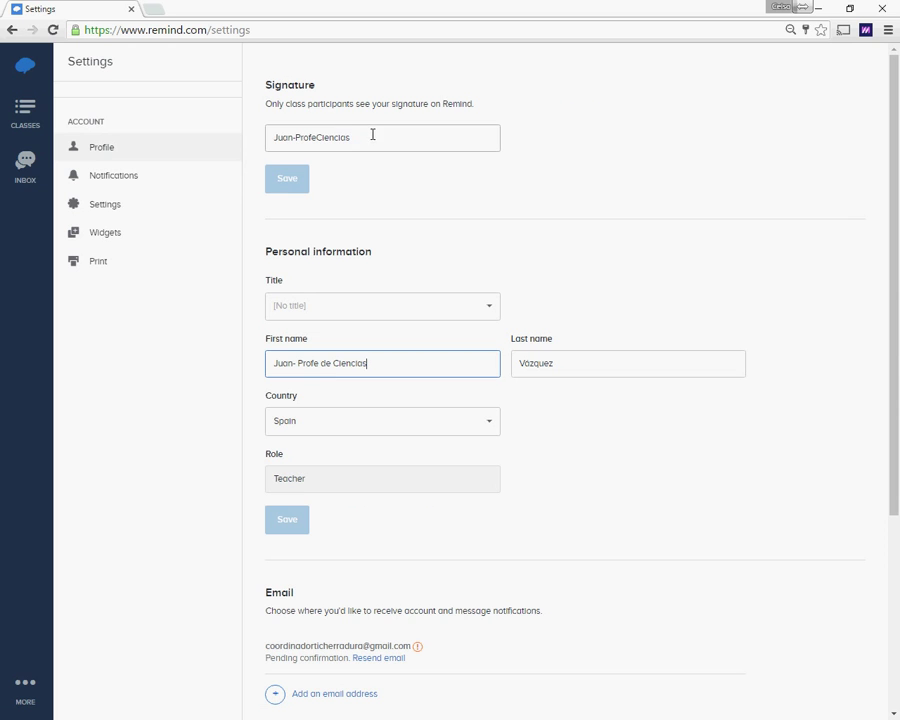
pyautogui.click(402, 137)
pyautogui.moveTo(402, 137); pyautogui.dragTo(277, 121)
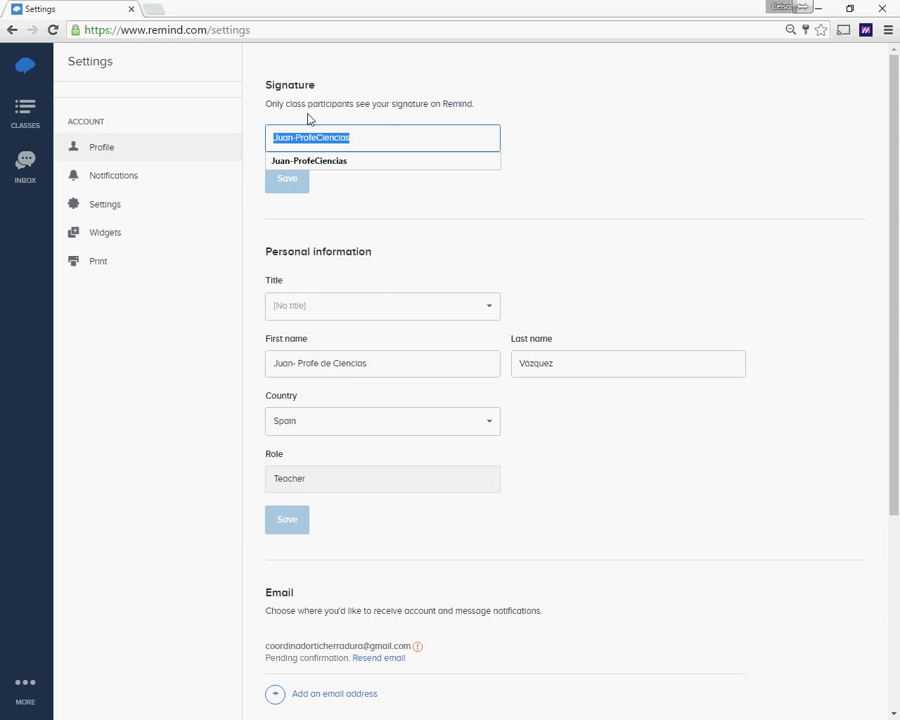
pyautogui.click(406, 106)
# Step: Keep Message options on 2-way conversations, then view the Widgets and Print pages
pyautogui.click(112, 208)
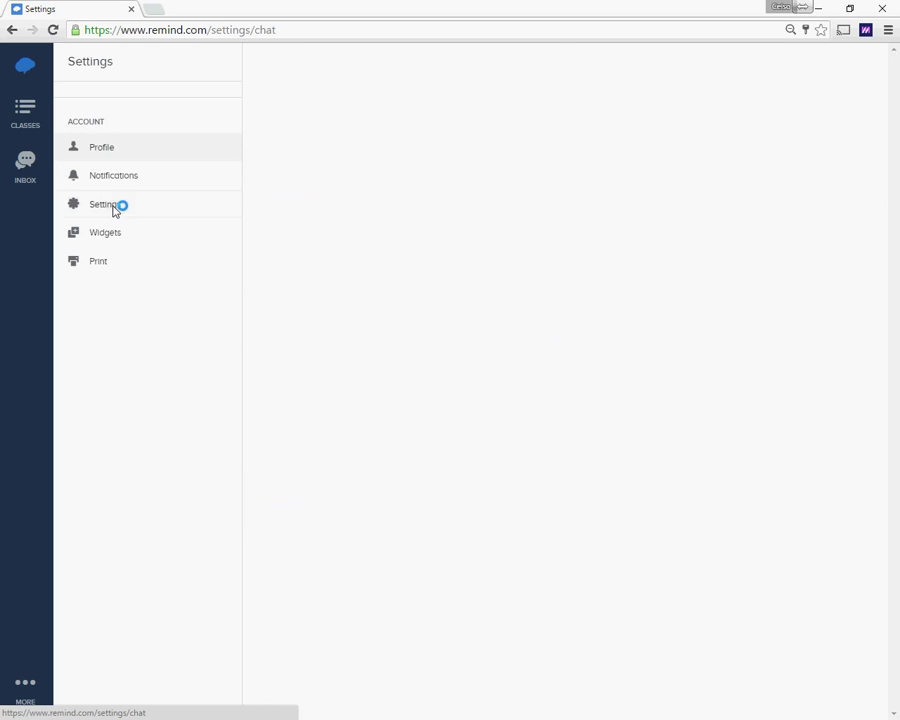
pyautogui.click(348, 139)
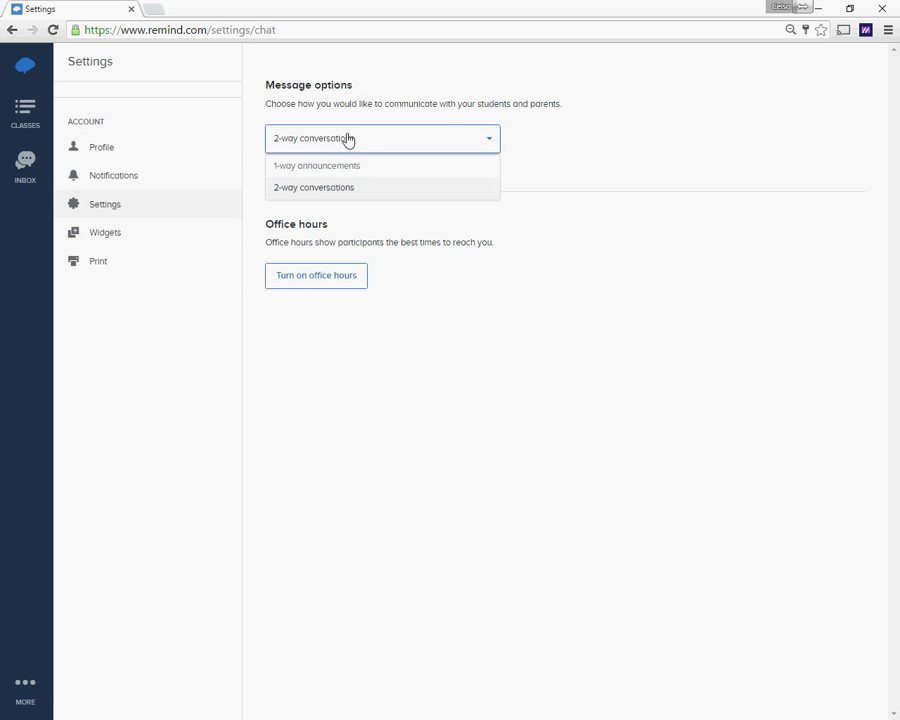
pyautogui.click(322, 190)
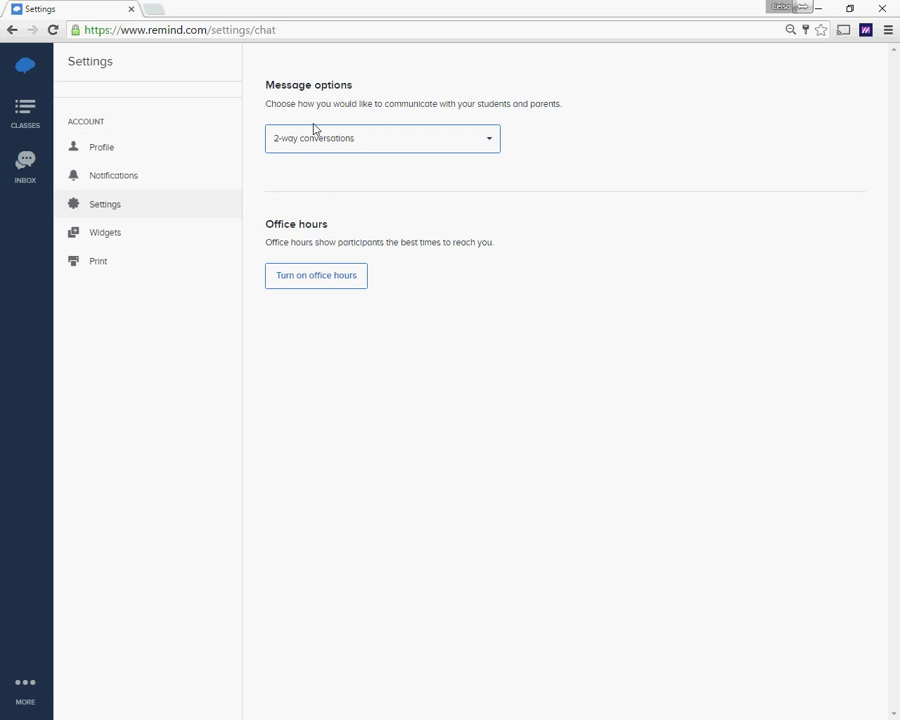
pyautogui.click(106, 234)
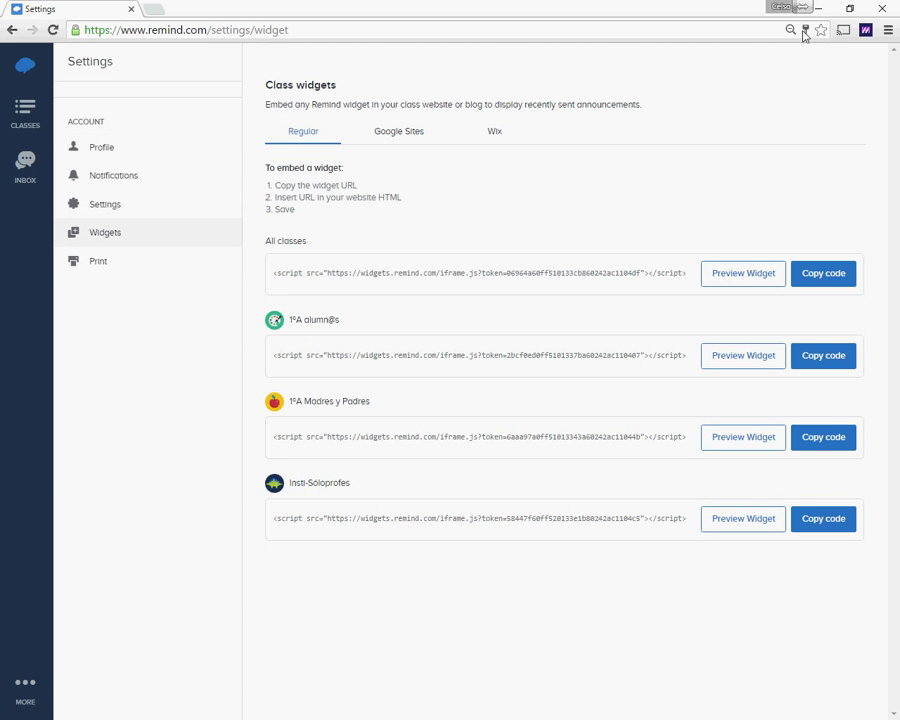
pyautogui.click(95, 265)
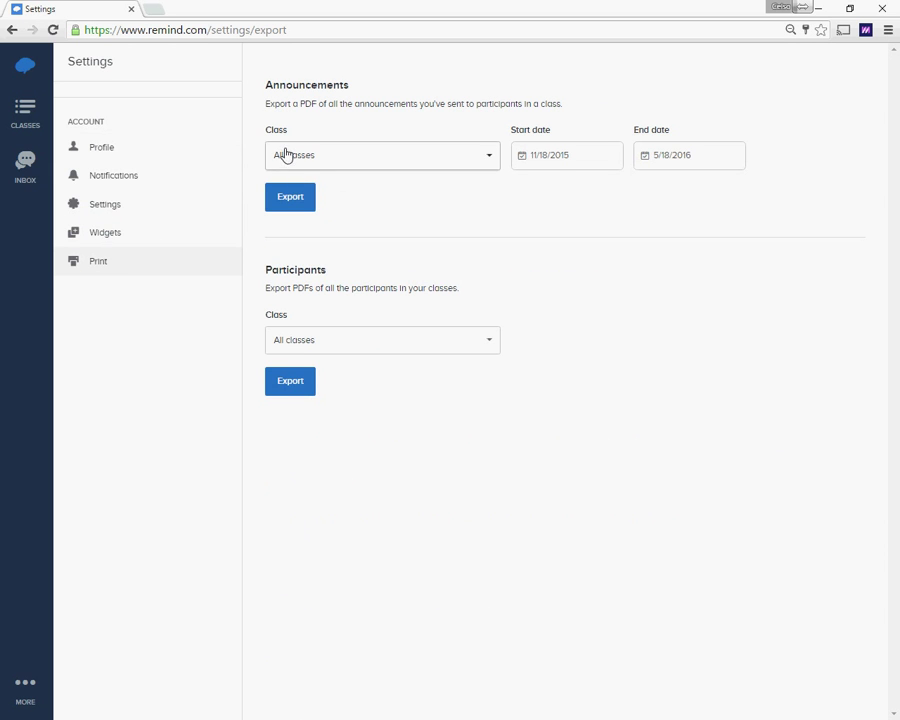